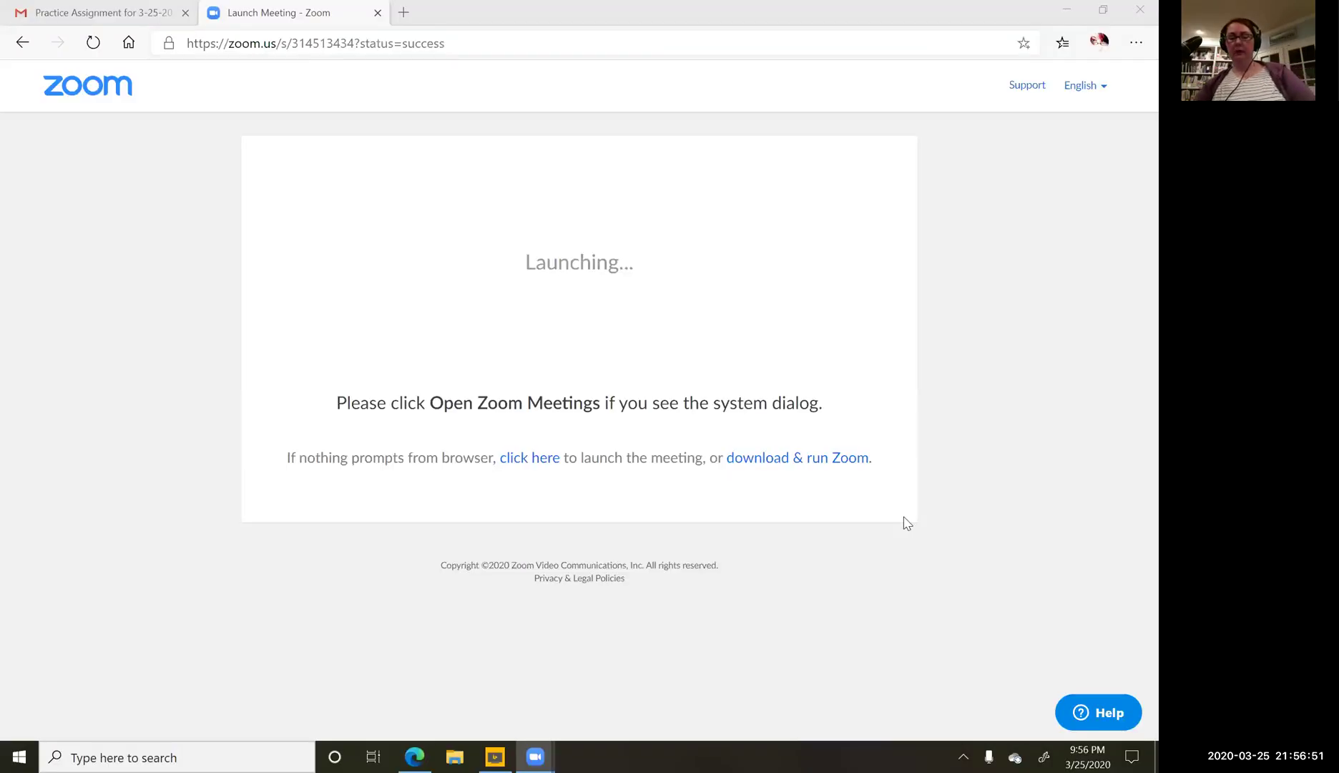
Step: Launch Audacity from the Windows taskbar search so its welcome dialog appears
left_click(201, 751)
type("audacity")
key("Return")
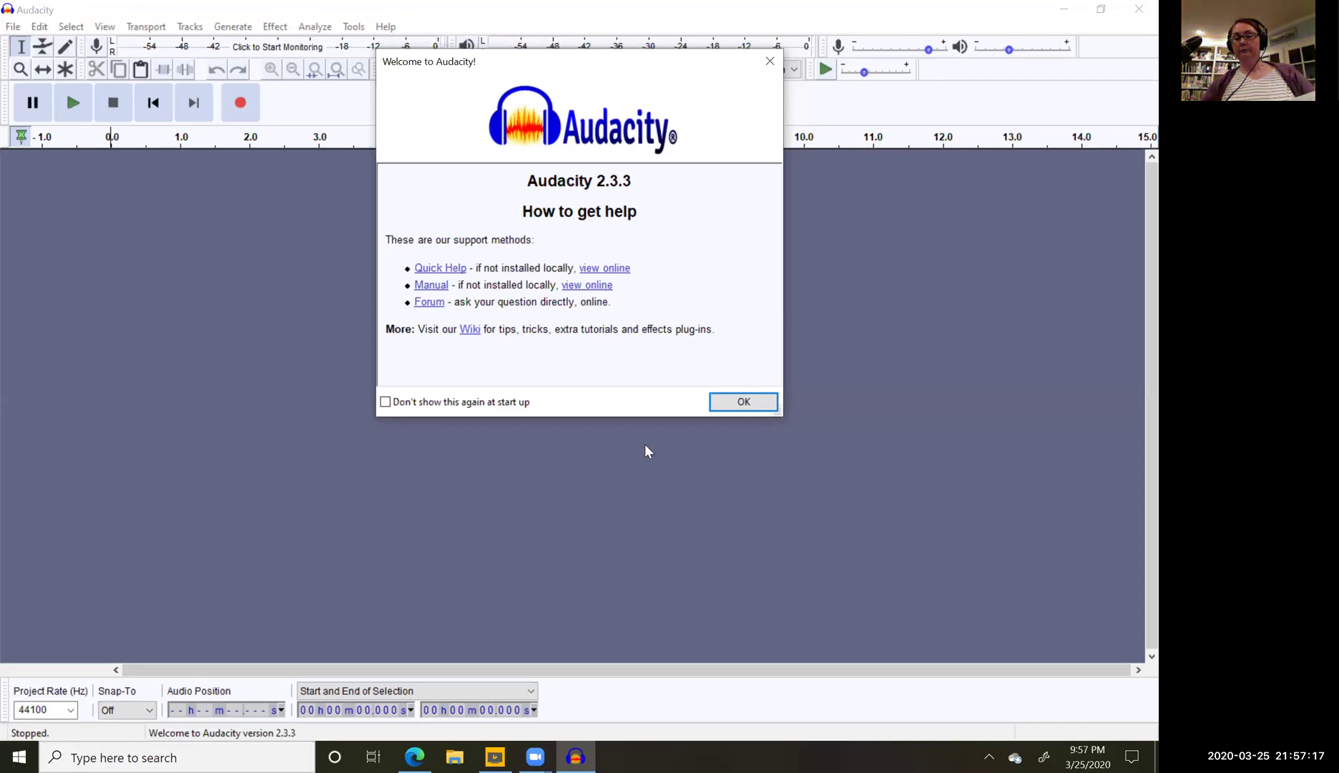
Step: Dismiss the welcome message and open the Rhythm Track generator
left_click(746, 401)
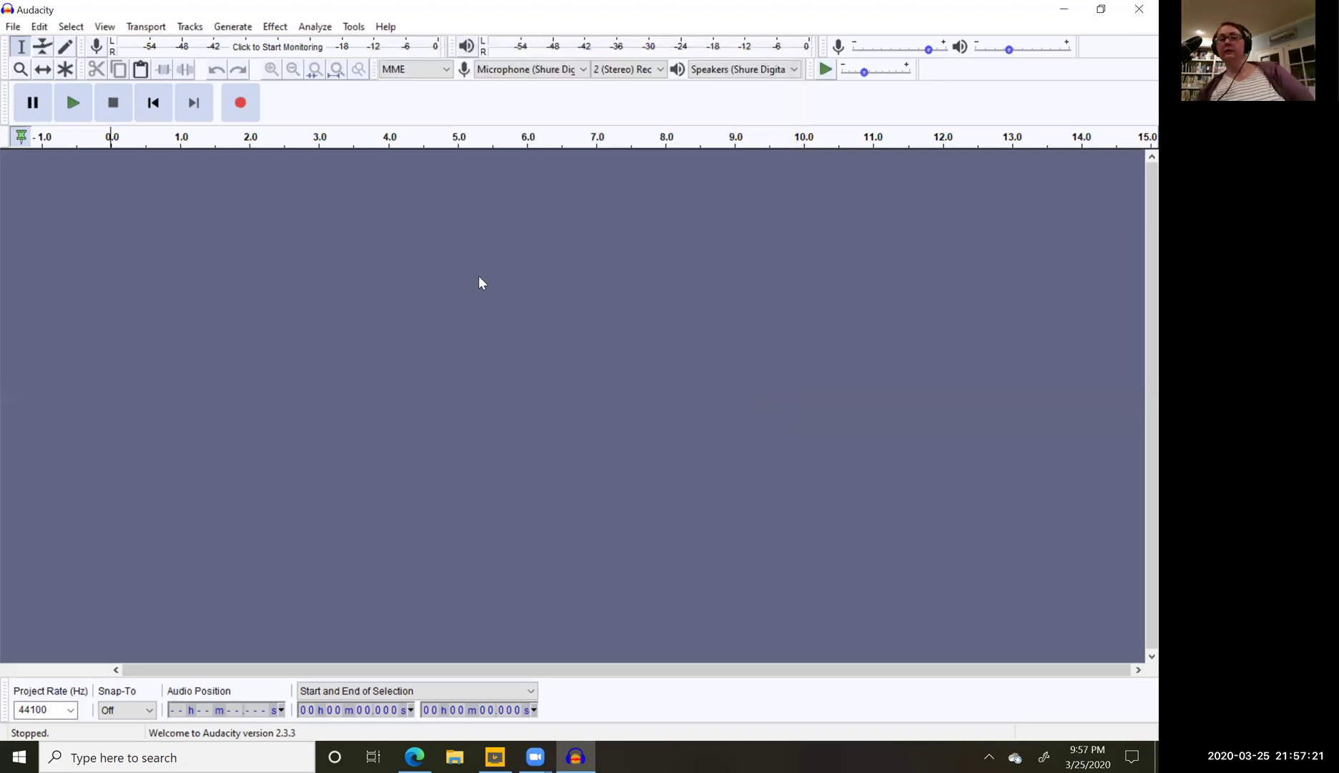
left_click(241, 33)
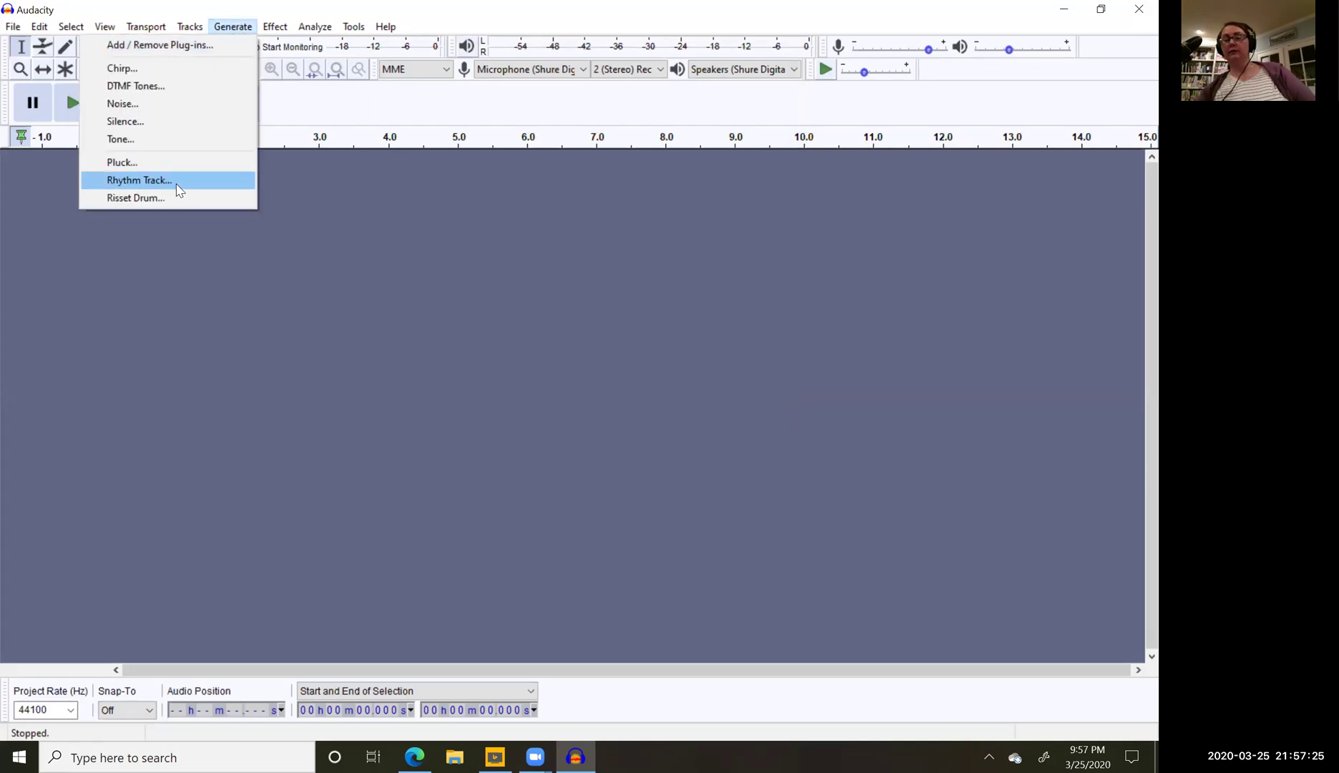
left_click(176, 185)
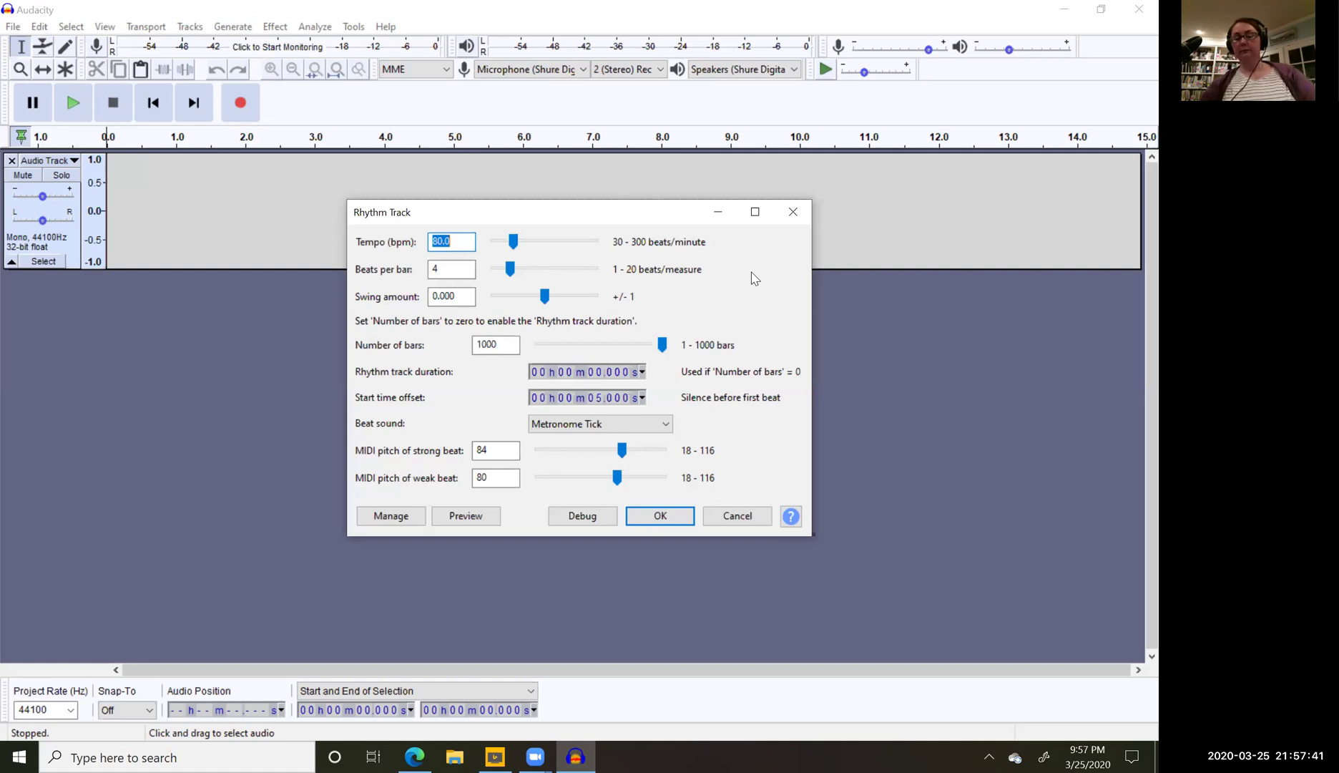
Step: Set the rhythm track to tempo 180, 5 beats per bar and 3 bars, and enter the start offset
type("180")
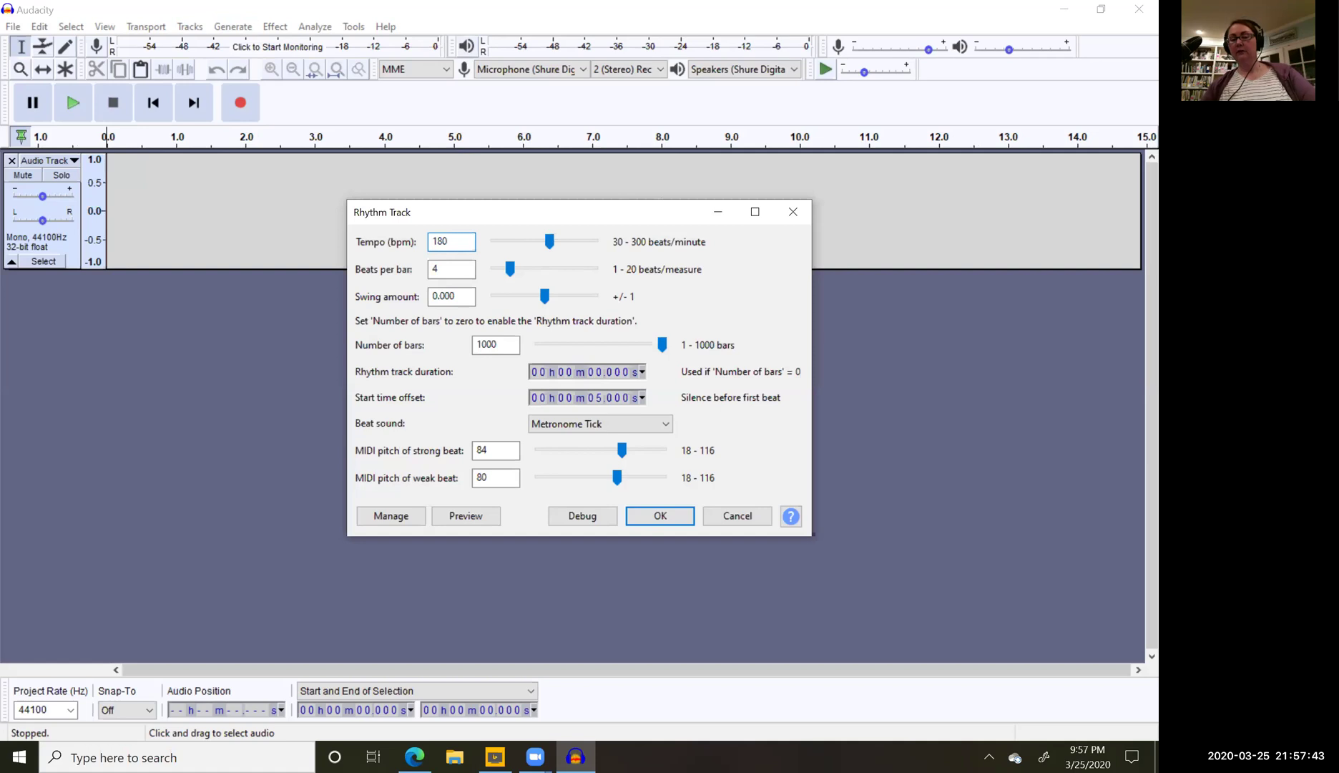
key("Tab")
key("Tab")
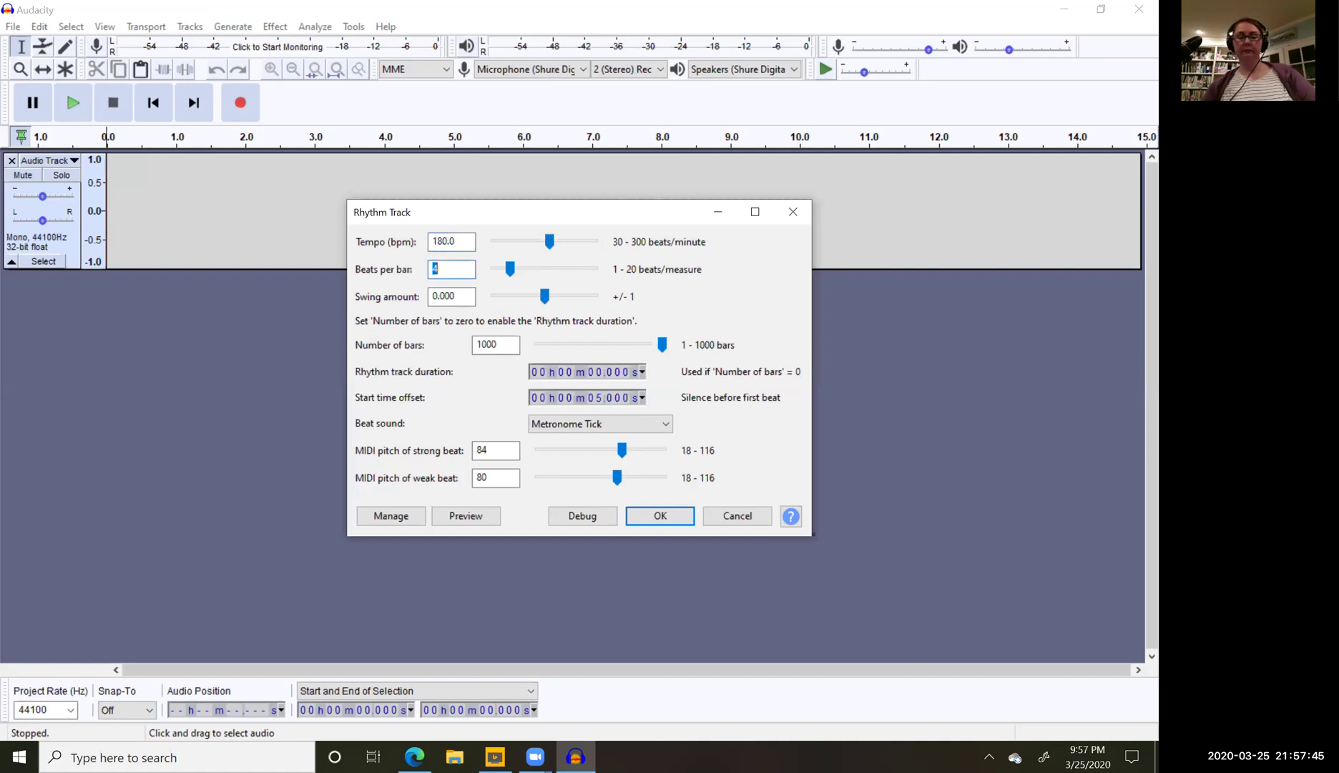
type("5")
key("Tab")
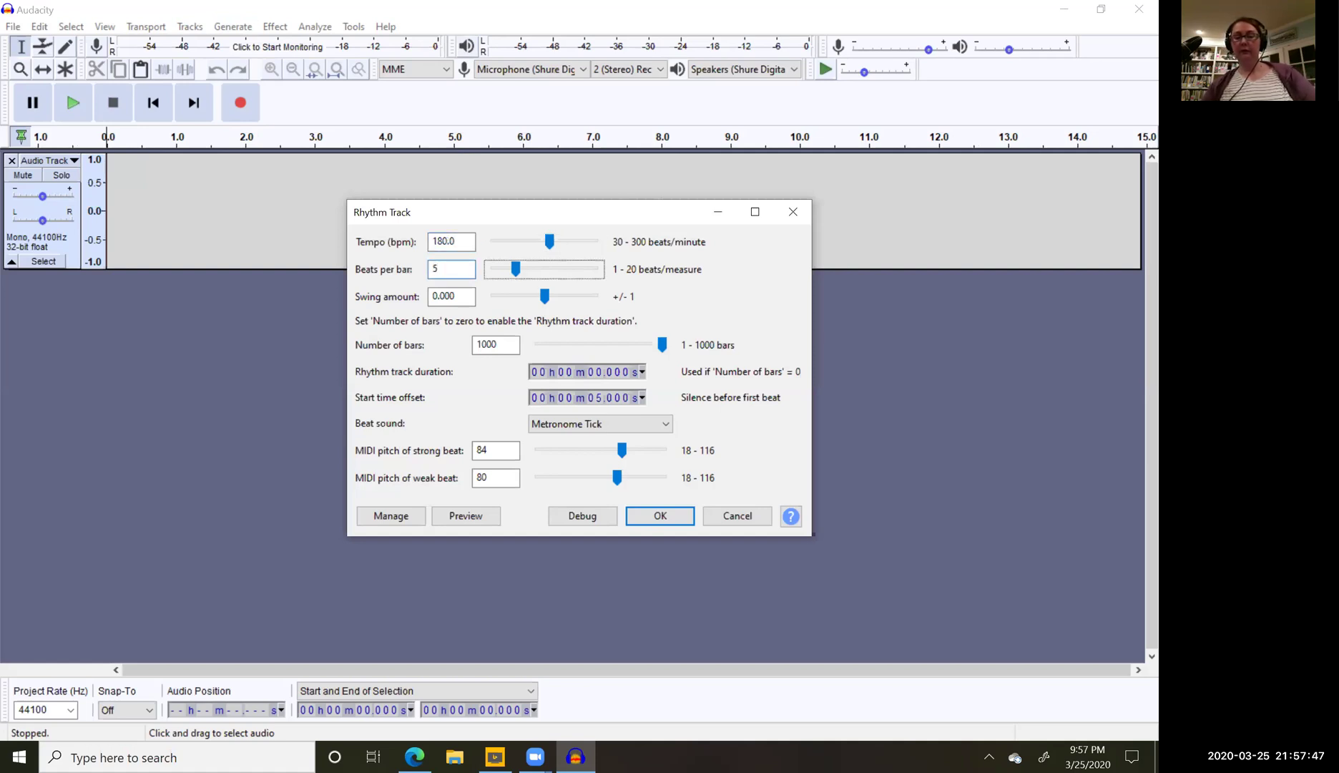
key("Tab")
key("Tab")
key("Tab")
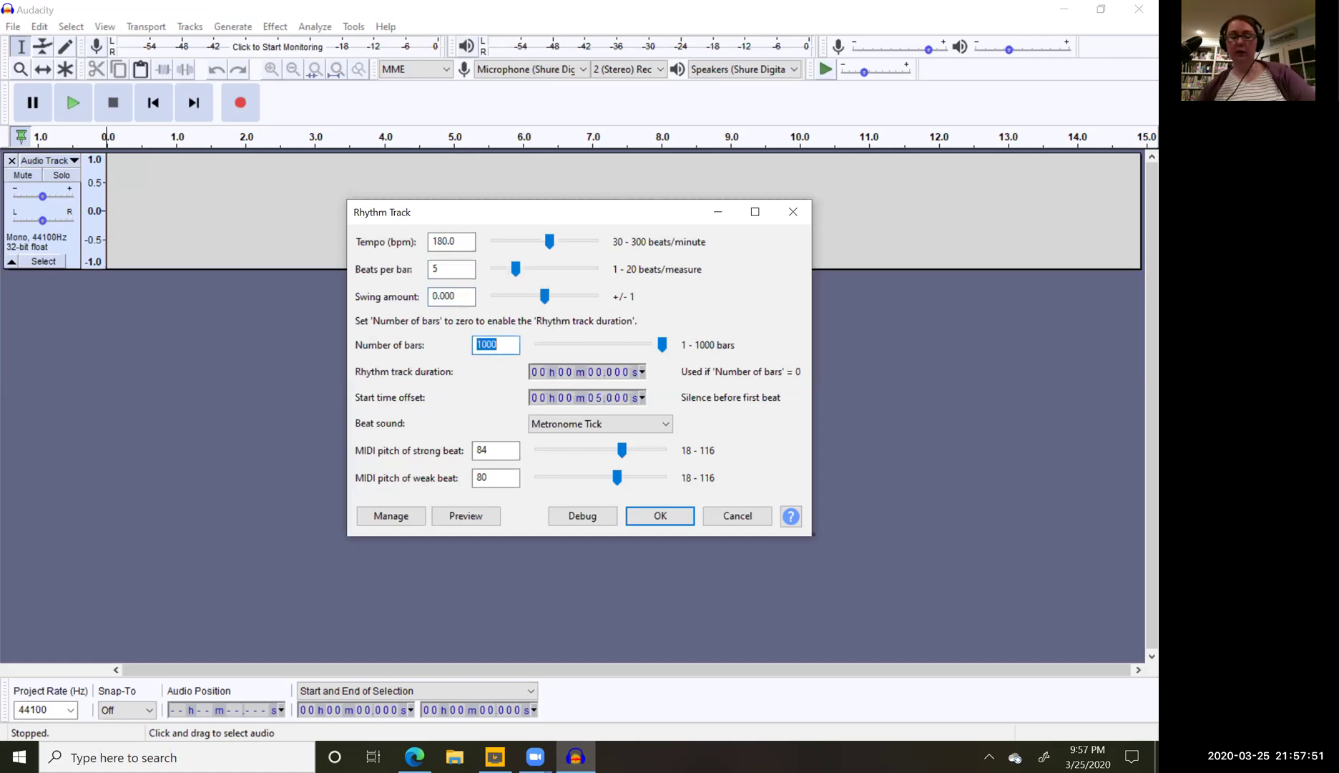
type("3")
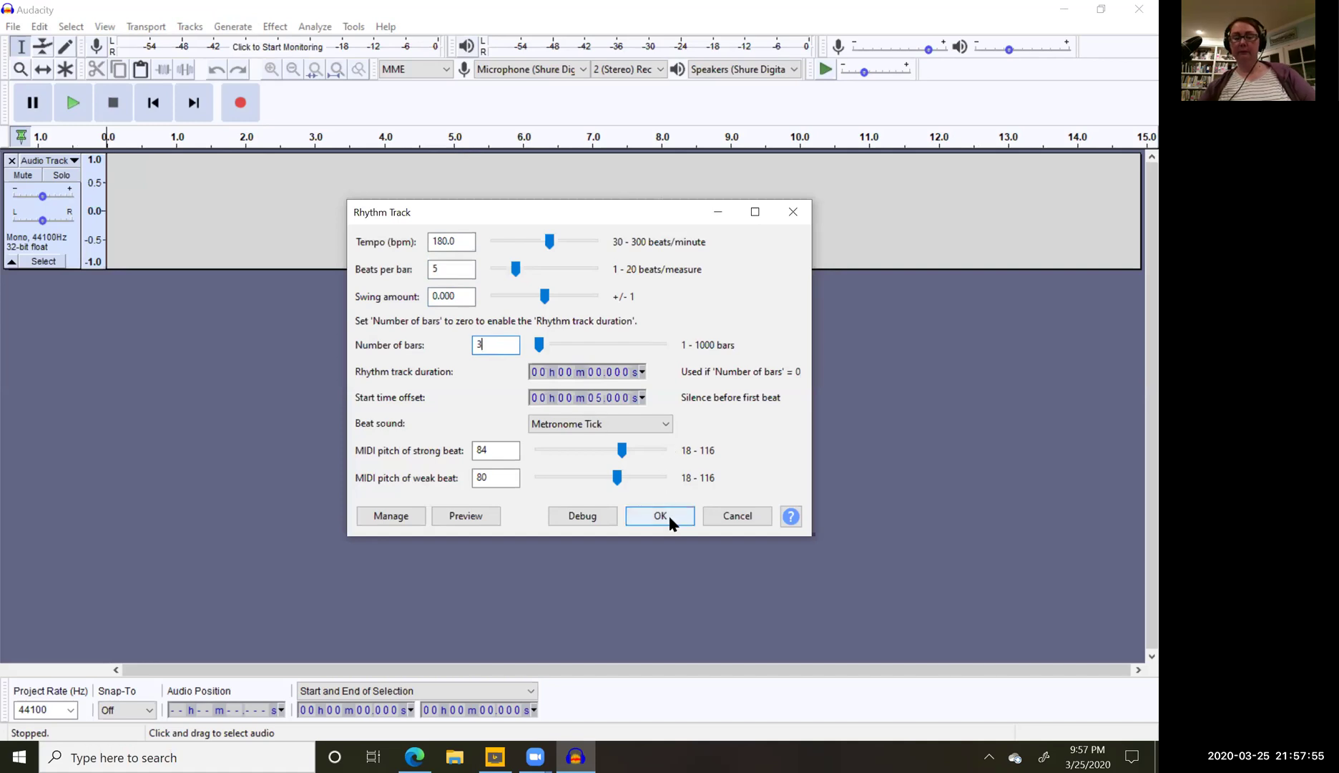
left_click(642, 397)
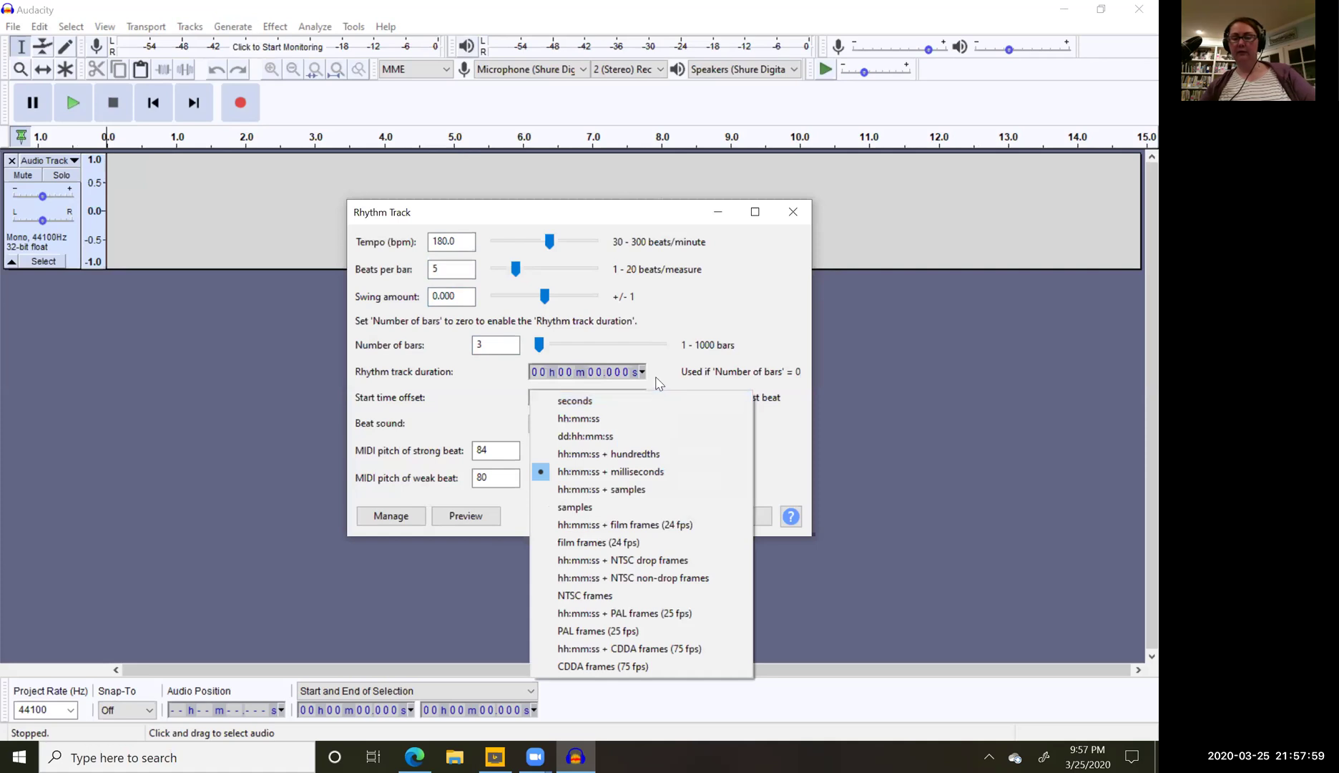
key("Escape")
type("5")
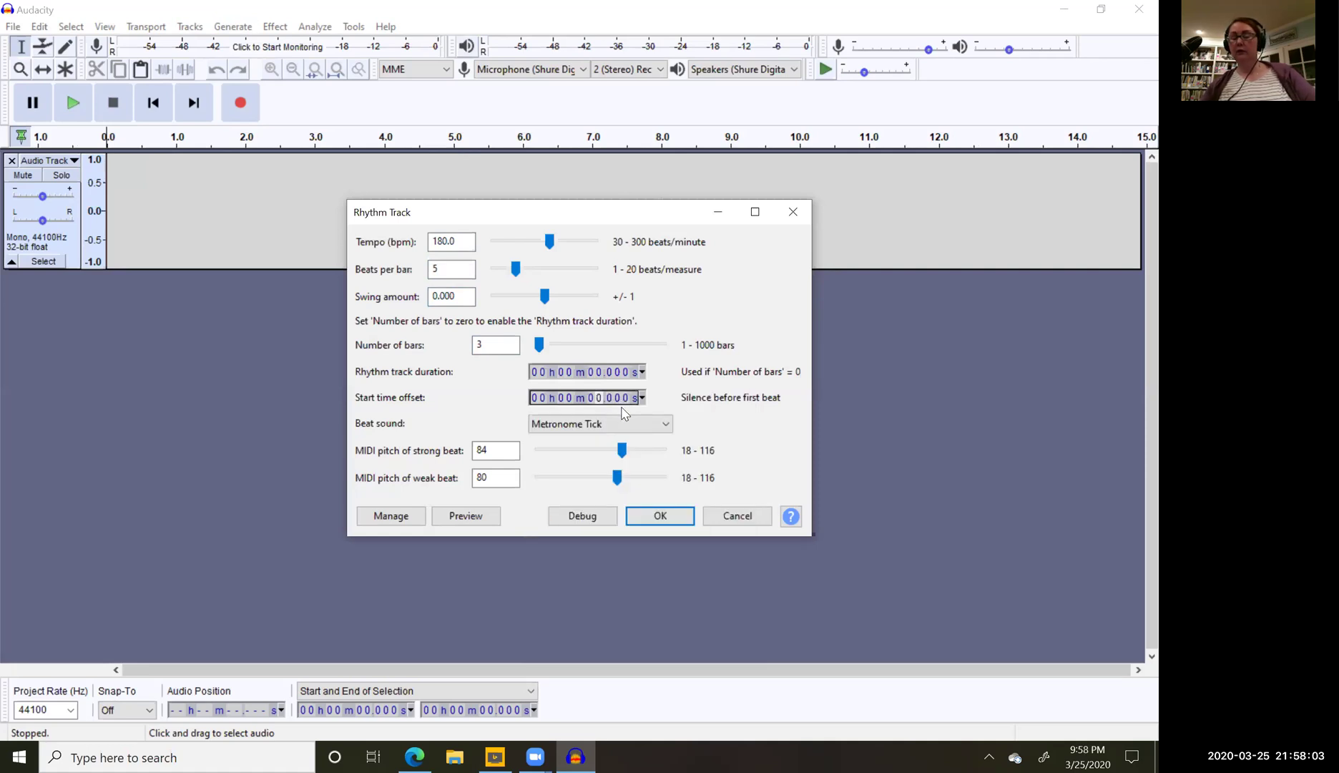
type("4")
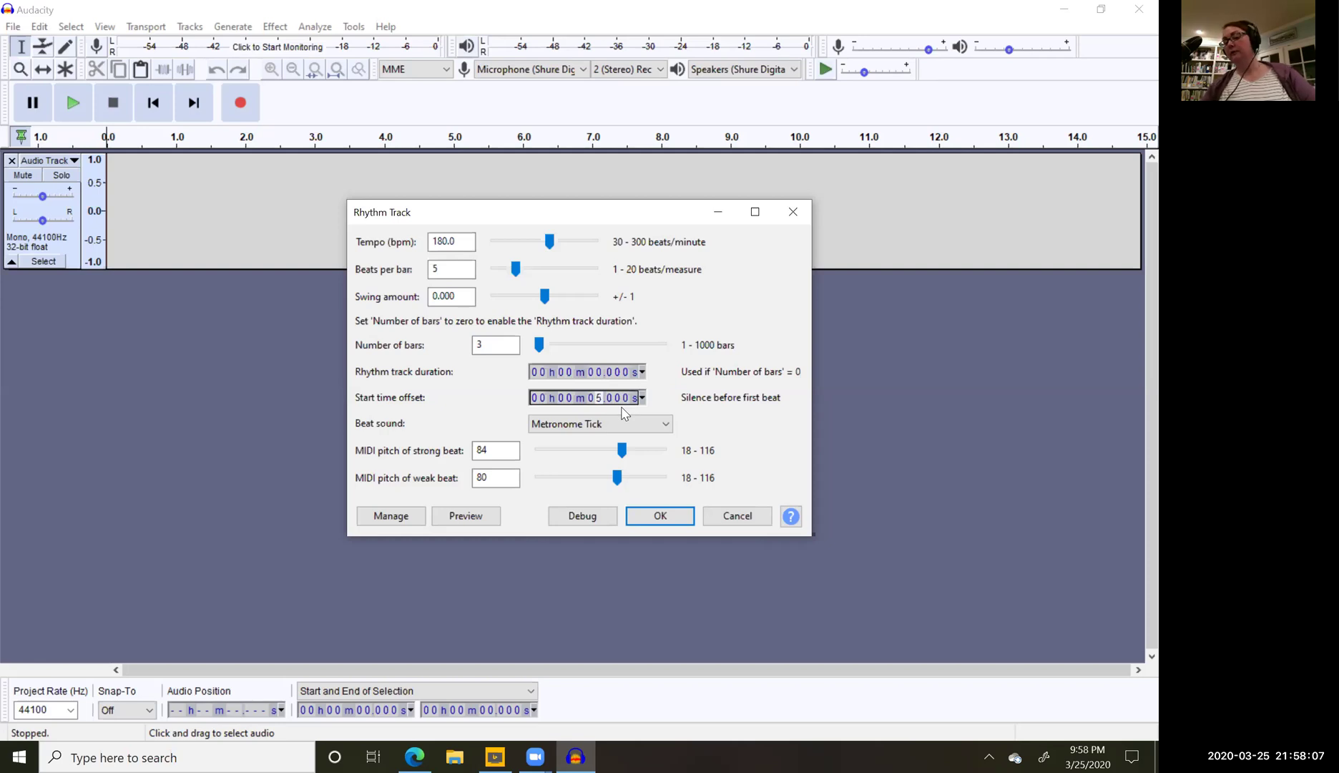
Step: Generate the click track, zoom out to show all 10 seconds, and skip to its end
left_click(660, 518)
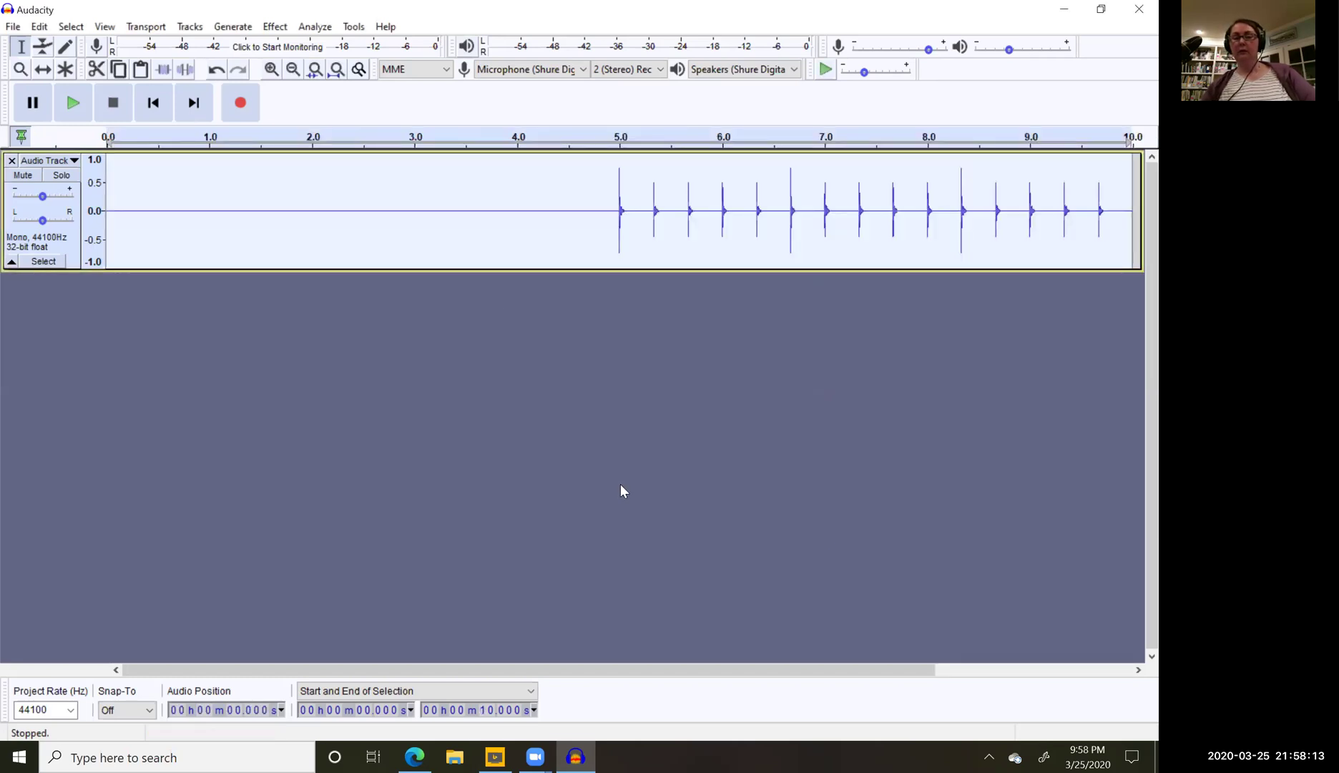
left_click(292, 74)
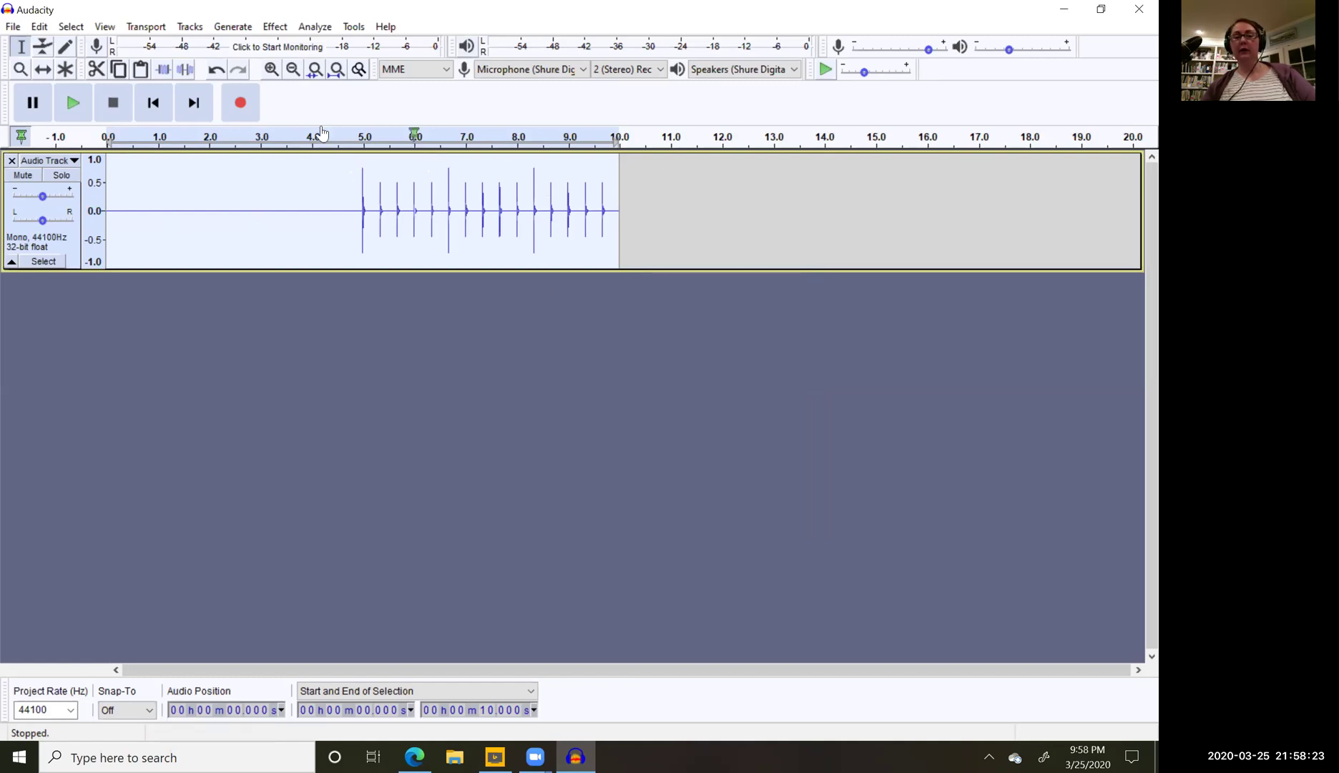
left_click(194, 105)
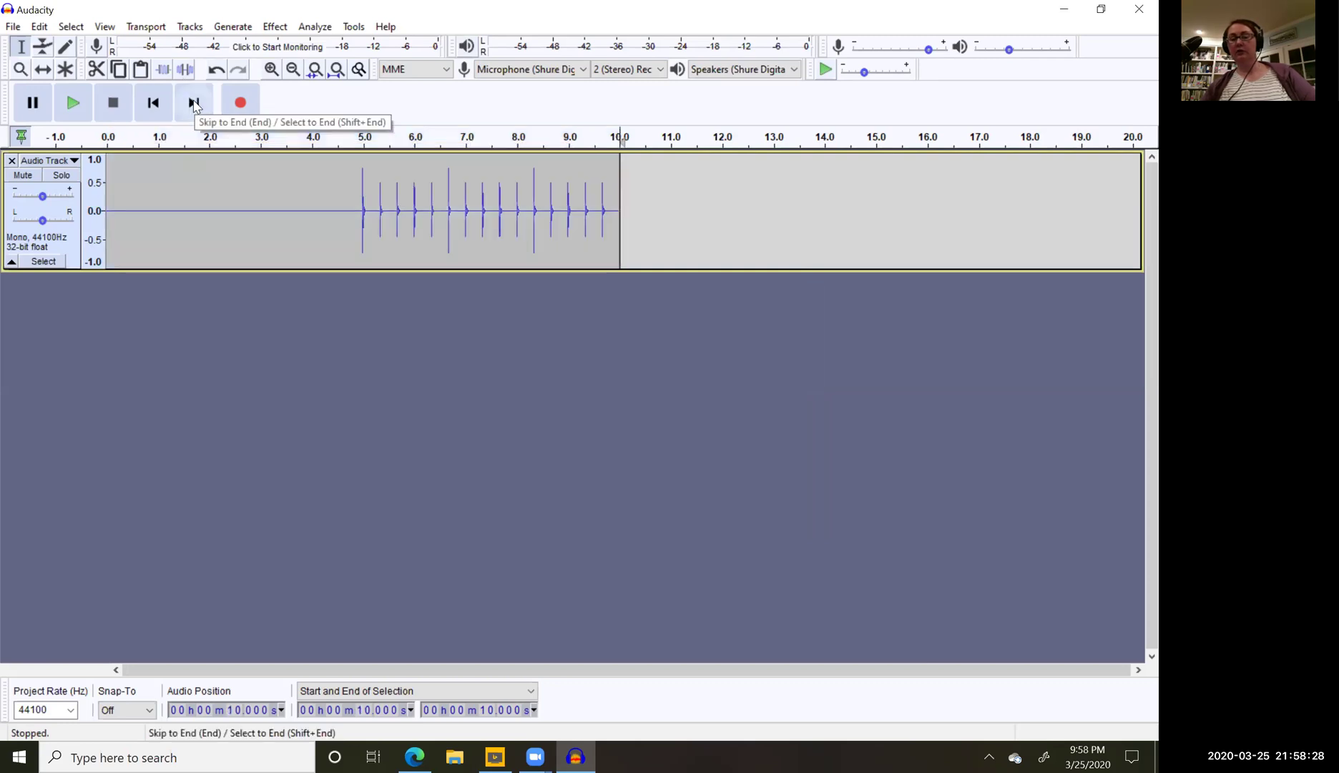
Step: Keep 'Record on a new track' checked in Recording preferences, then bring up the Generate menu
left_click(15, 29)
mouse_move(39, 26)
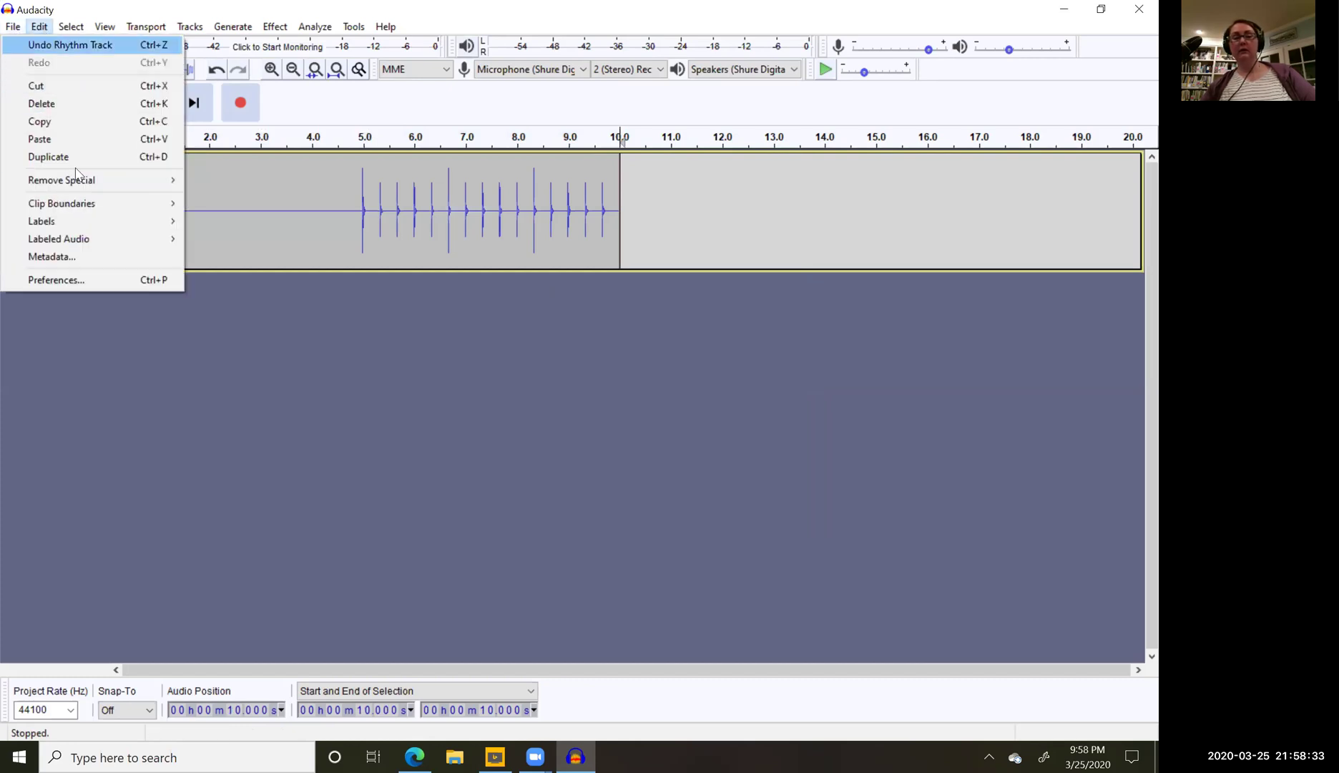
left_click(83, 279)
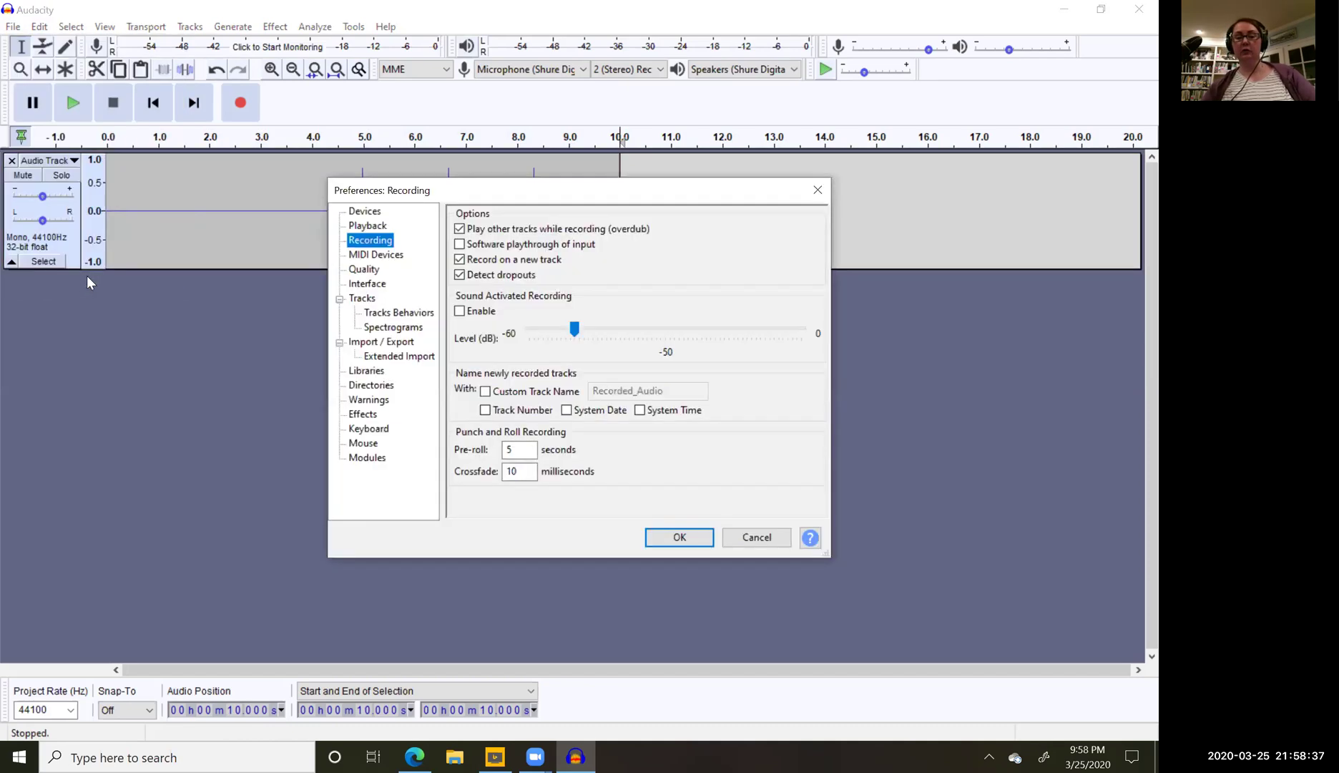
left_click(460, 260)
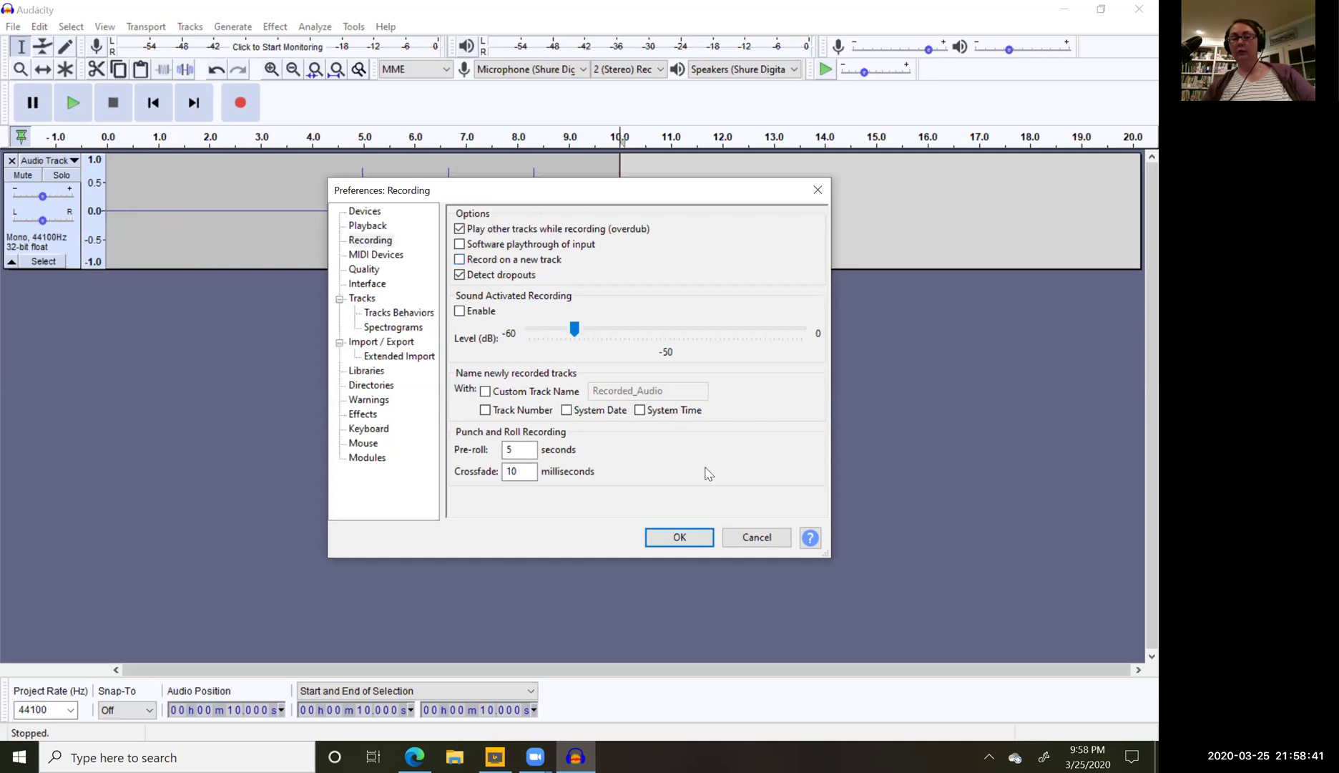
left_click(460, 259)
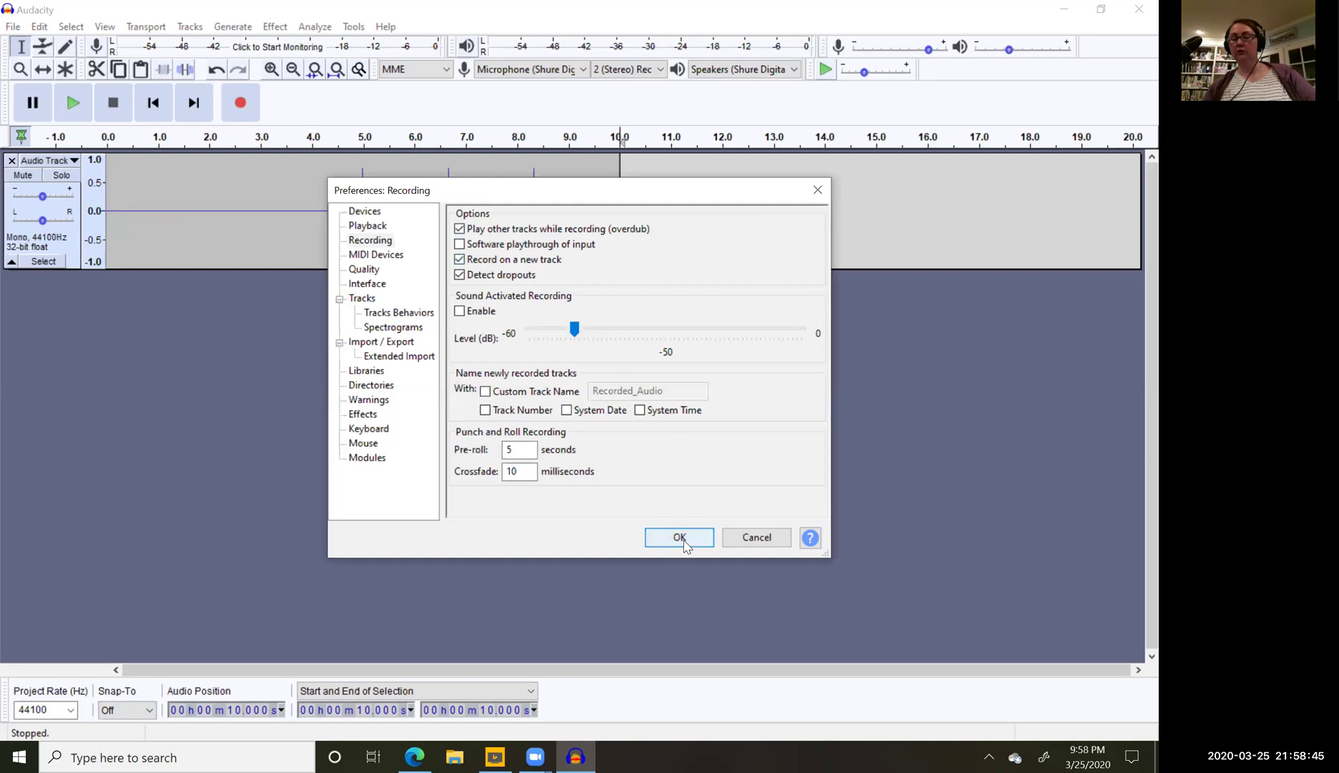
key("Return")
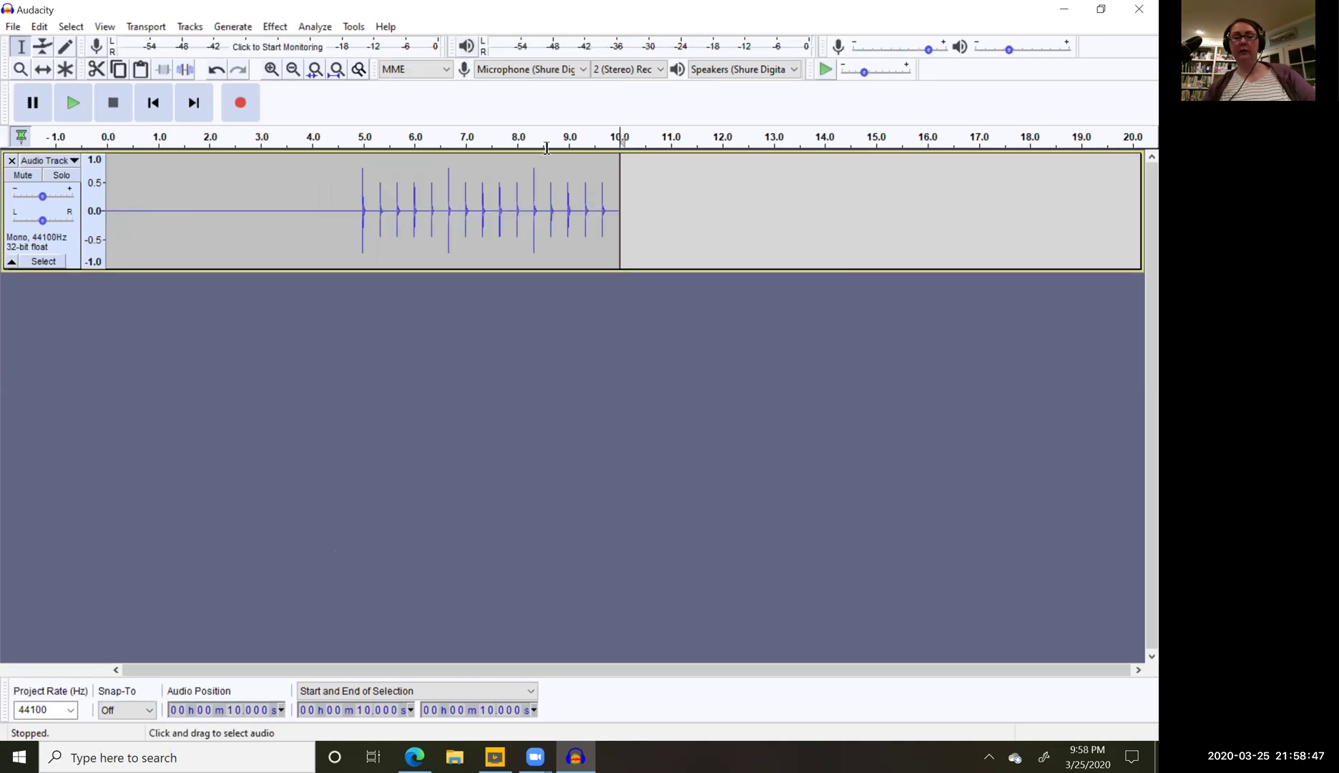
left_click(233, 26)
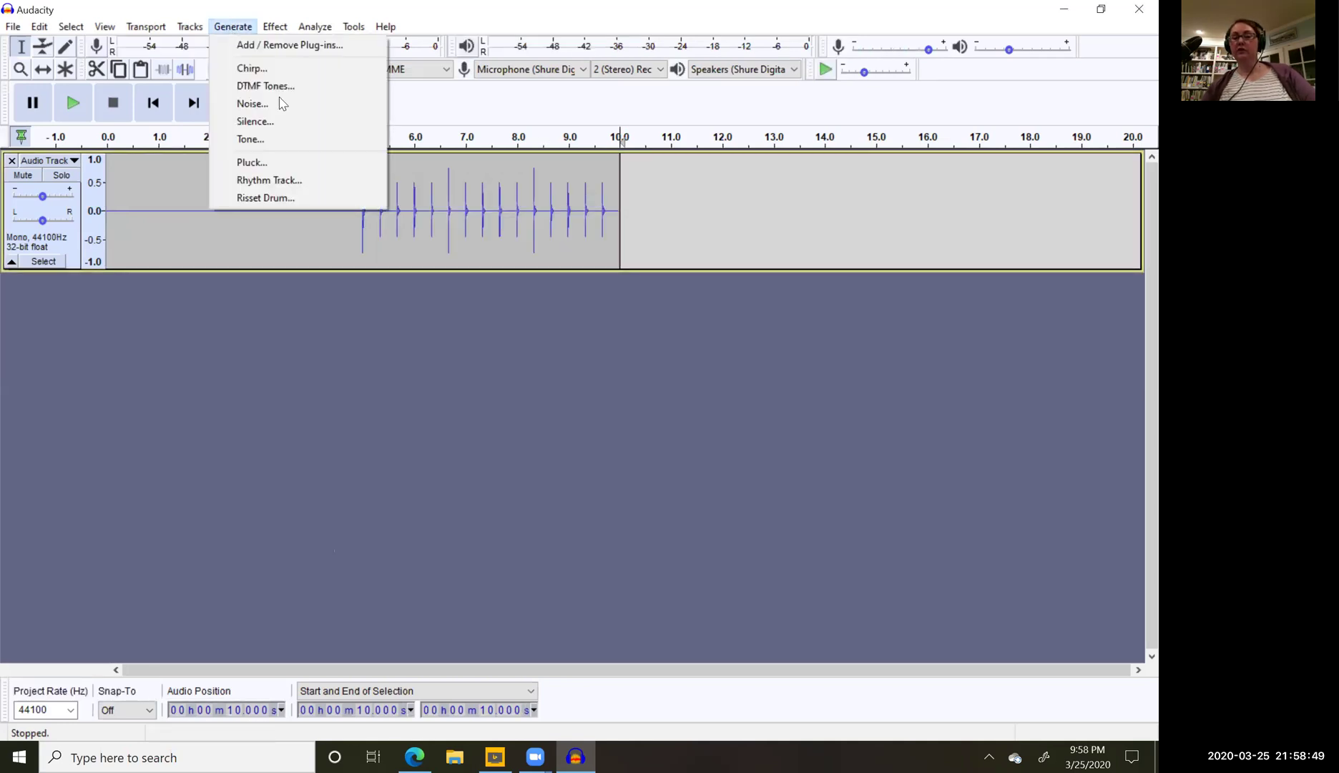
Step: Generate 2 bars of 3-beat clicks at 180 bpm, then skip to the end at 12 seconds
left_click(298, 179)
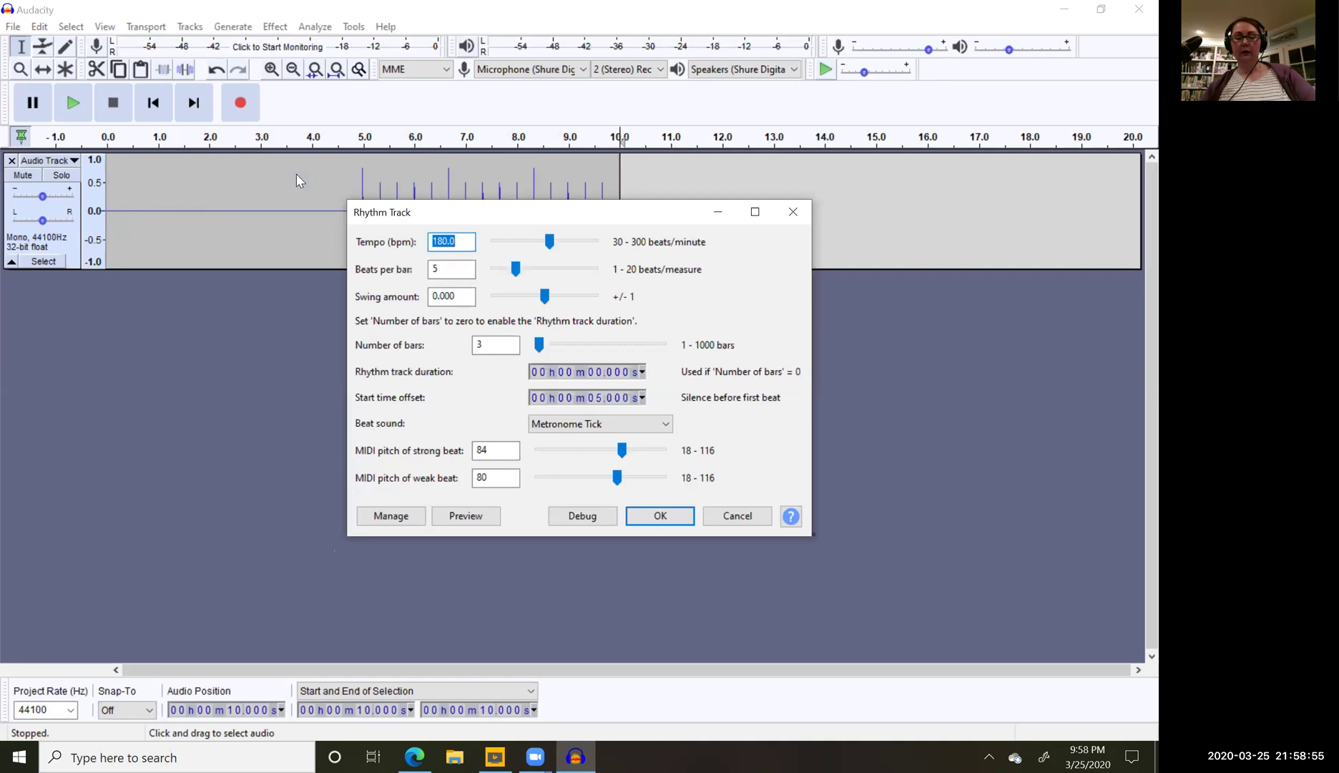
key("Tab")
key("Tab")
type("3")
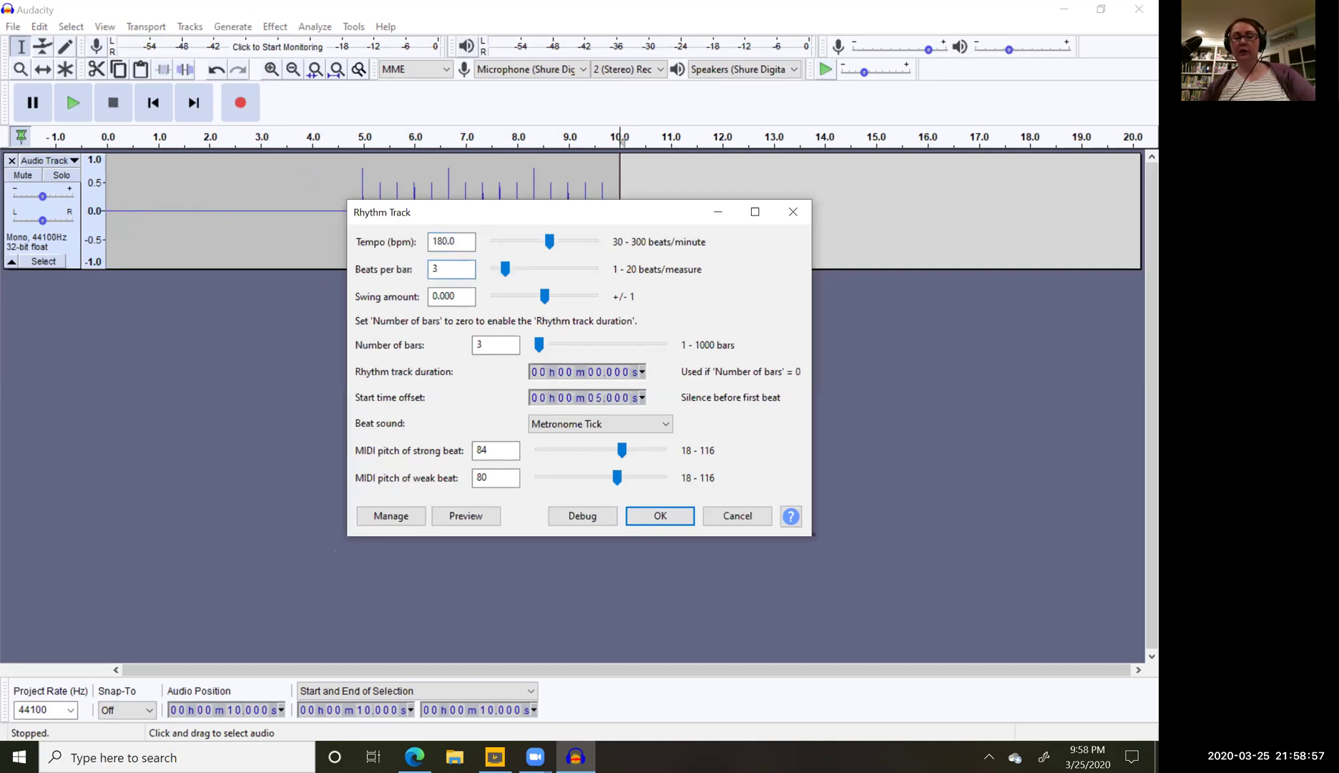
key("Tab")
key("Tab")
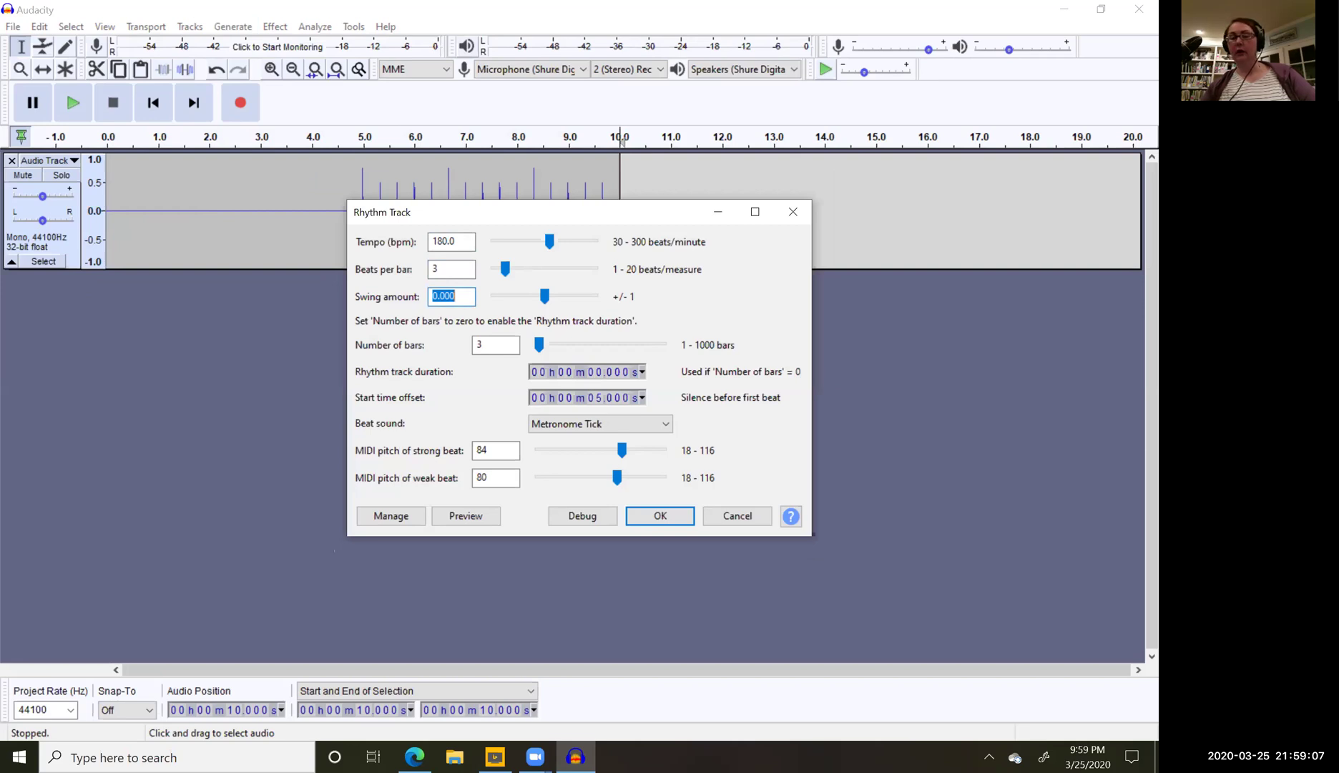
key("Tab")
key("Tab")
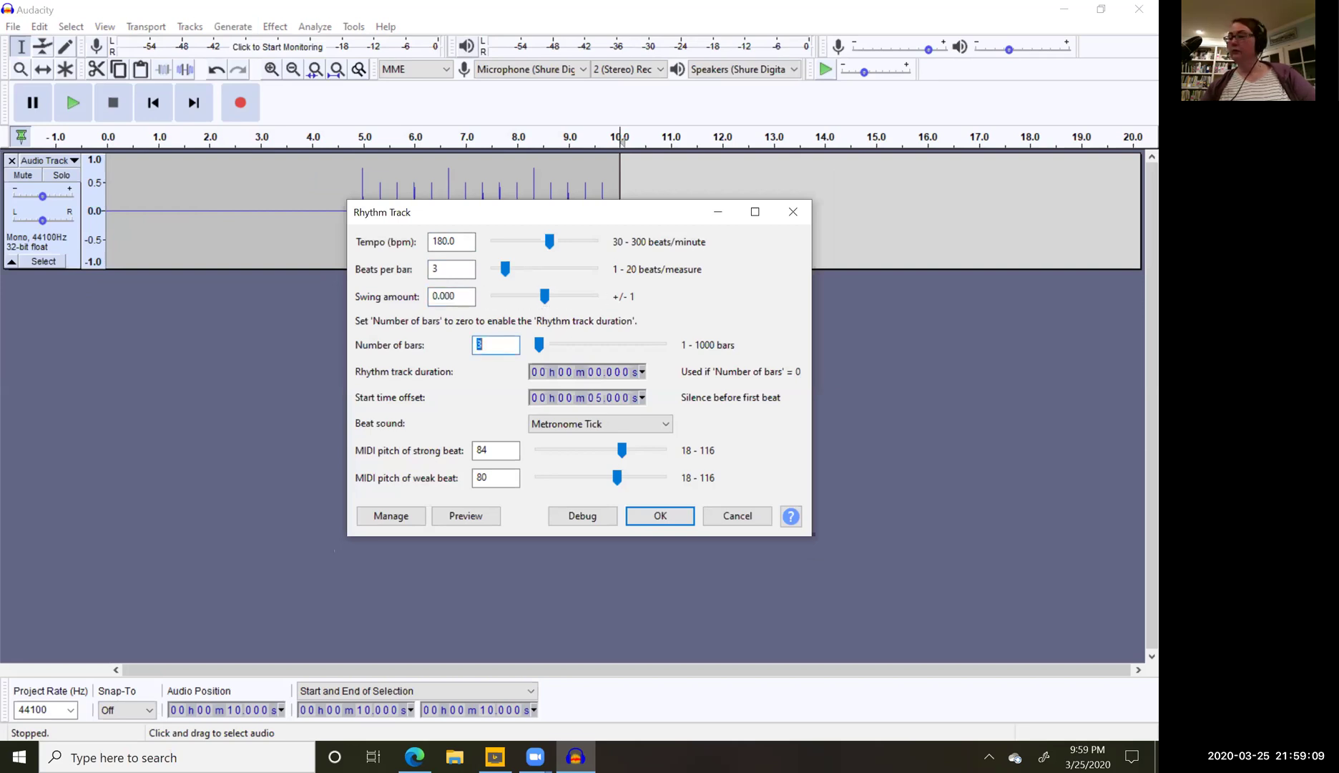
type("2")
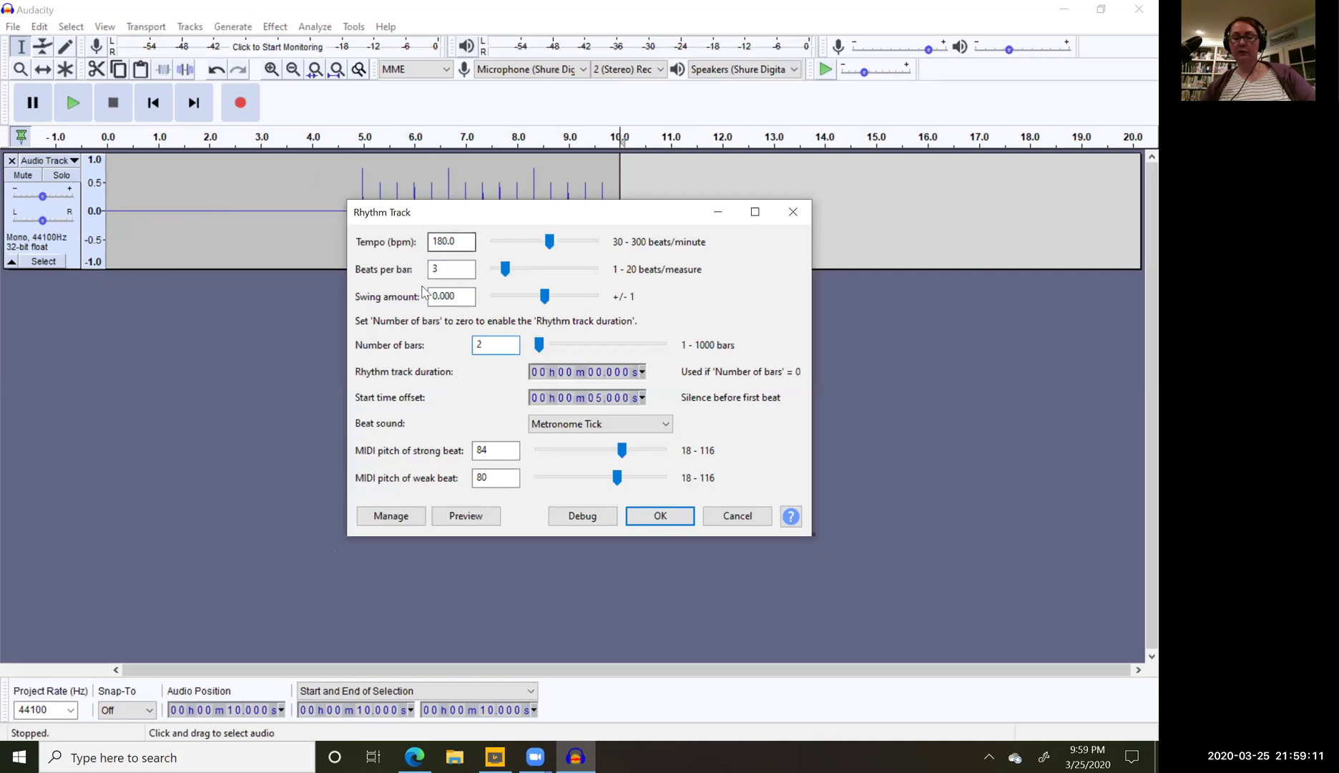
left_click(642, 398)
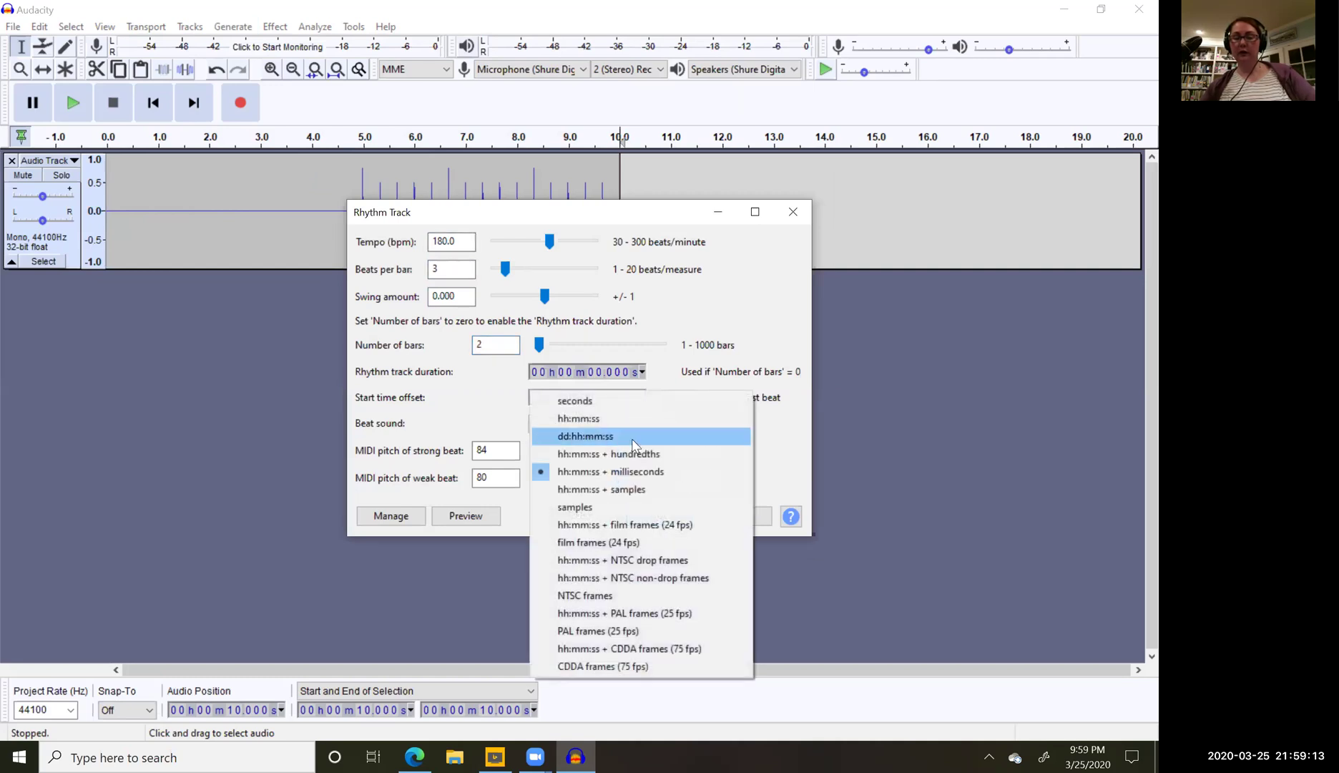
left_click(670, 387)
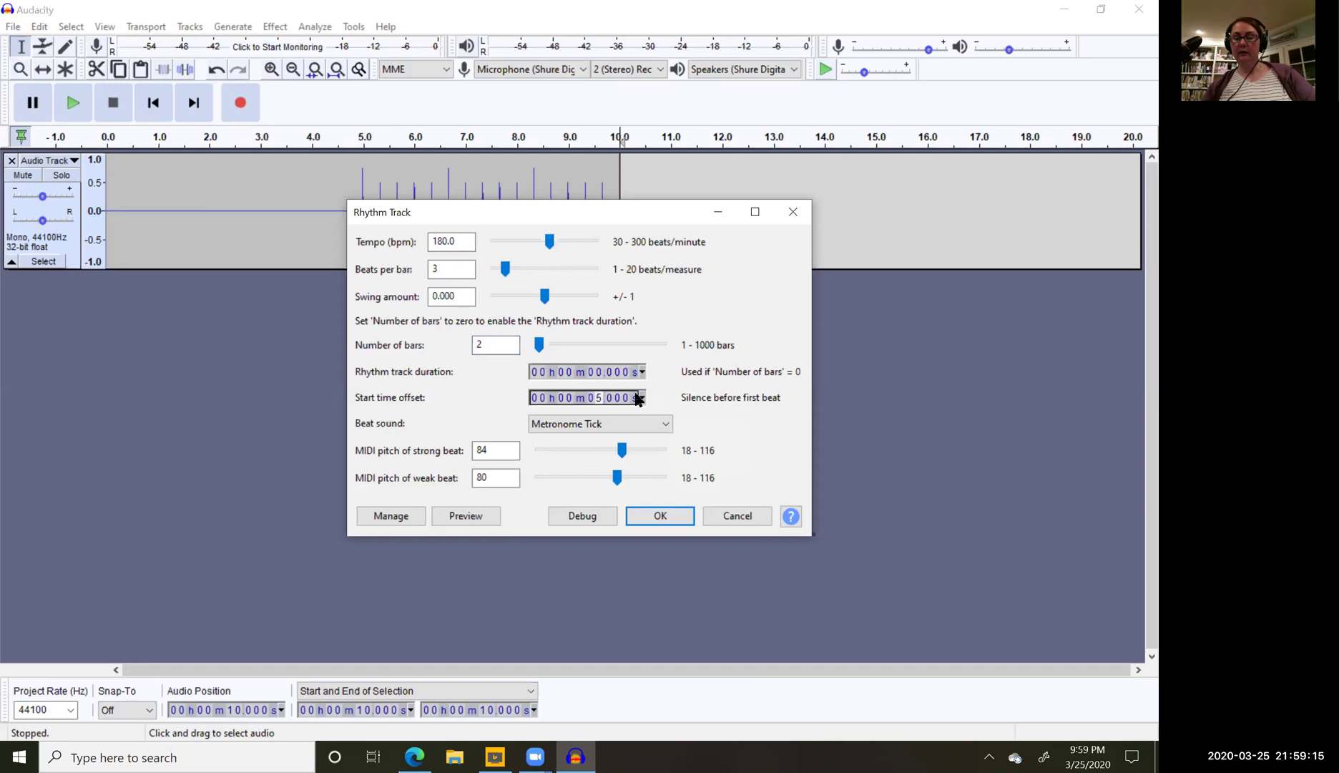
left_click(653, 516)
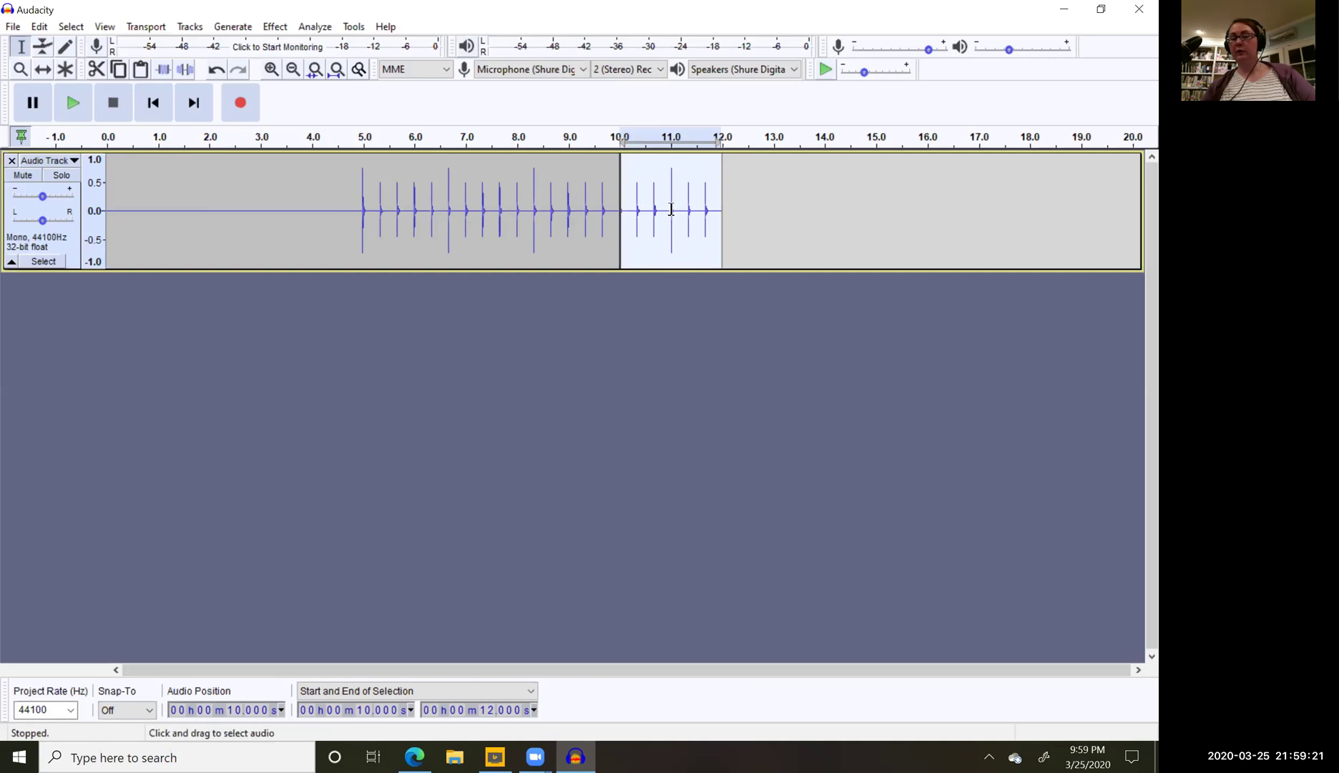
left_click(195, 105)
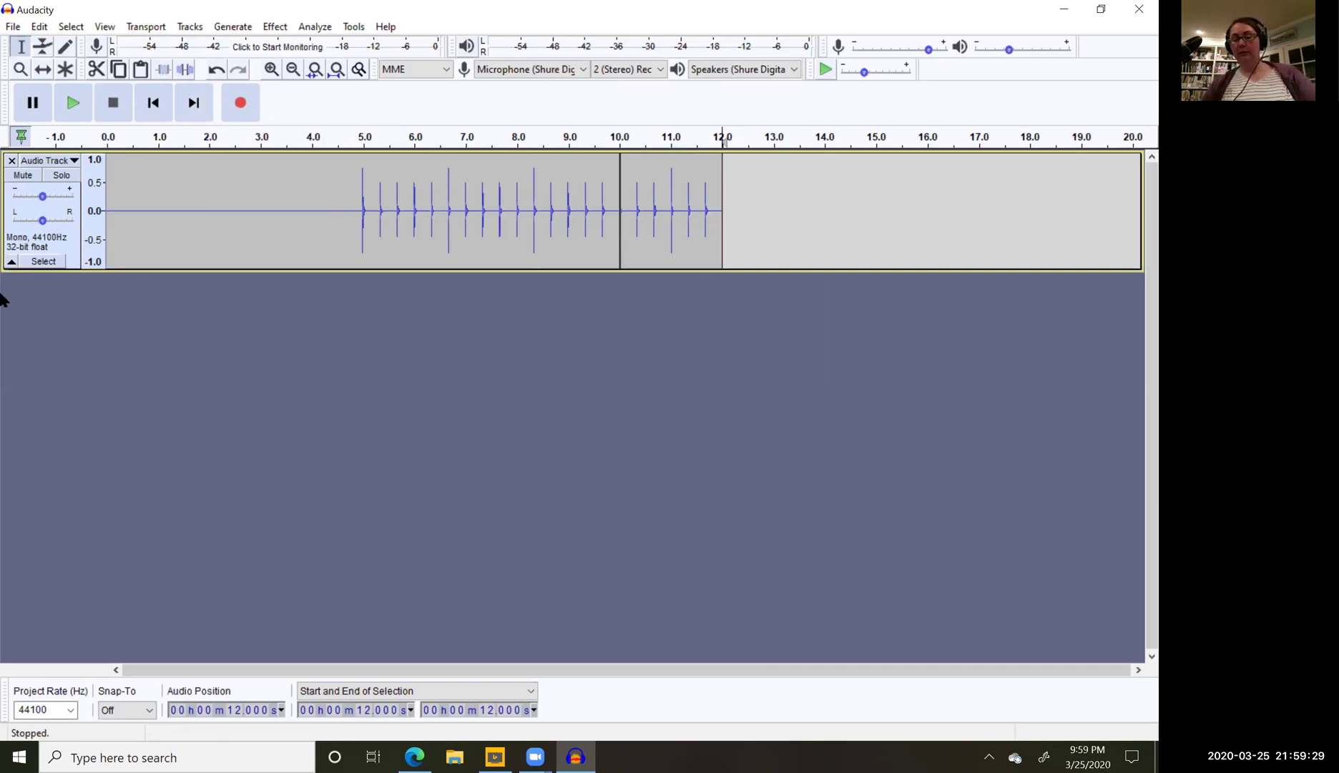
Step: Launch Calculator from the Windows taskbar search
left_click(132, 756)
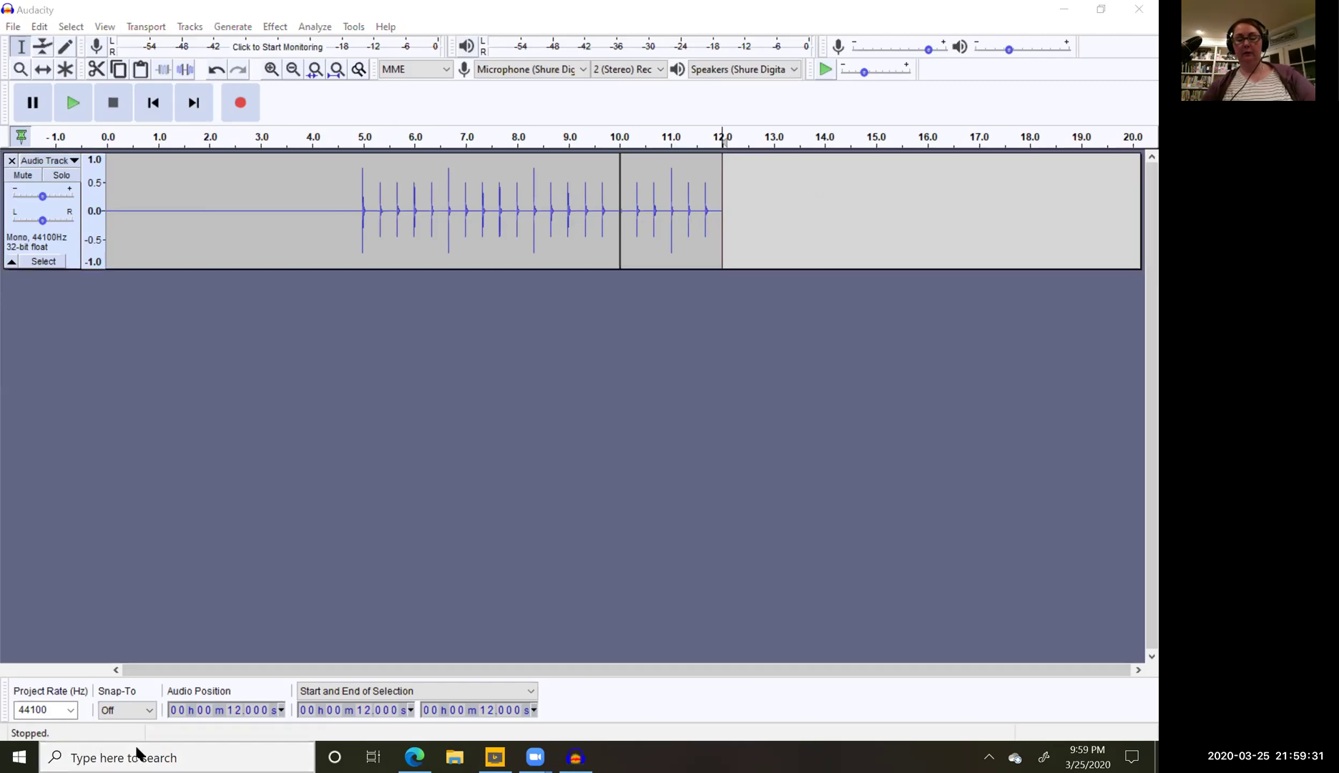
type("calculator")
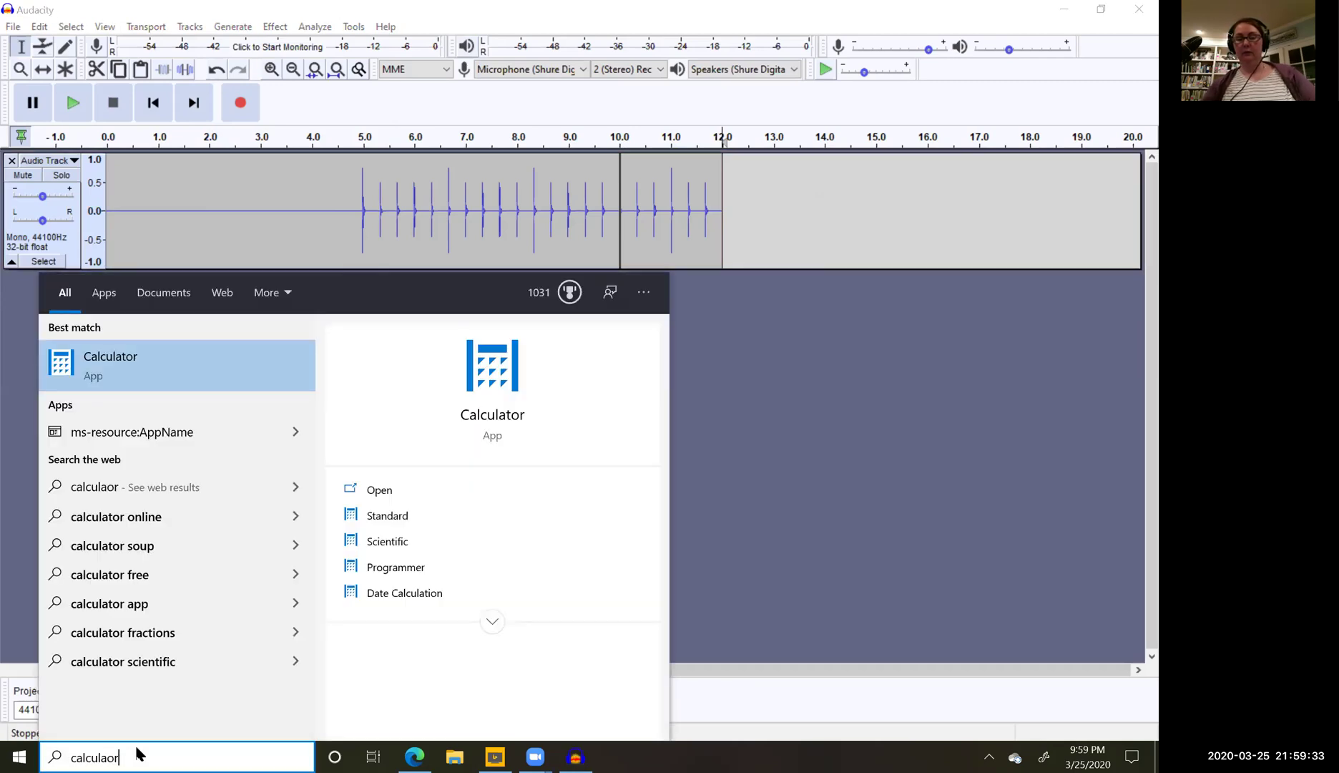
key("Return")
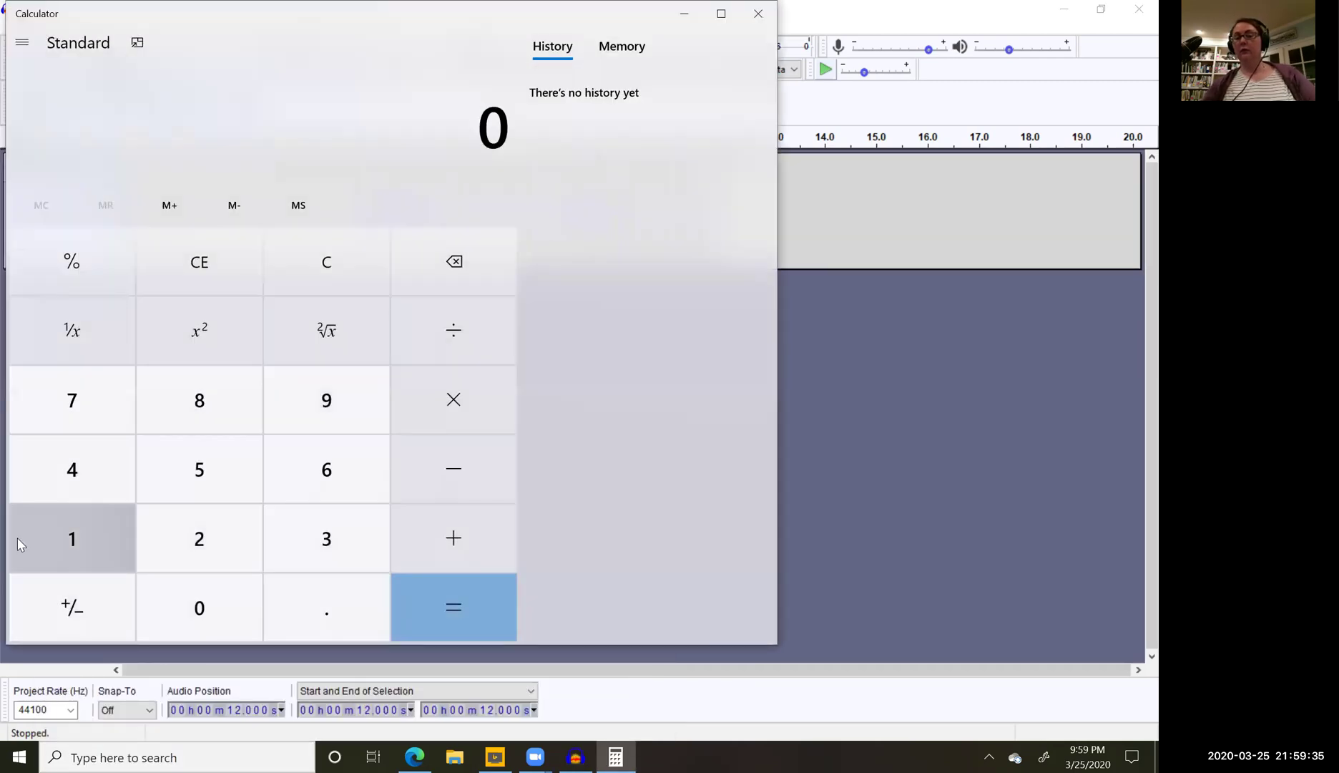
Step: Compute 360 ÷ 5 = 72, then close Calculator
left_click(299, 554)
left_click(322, 481)
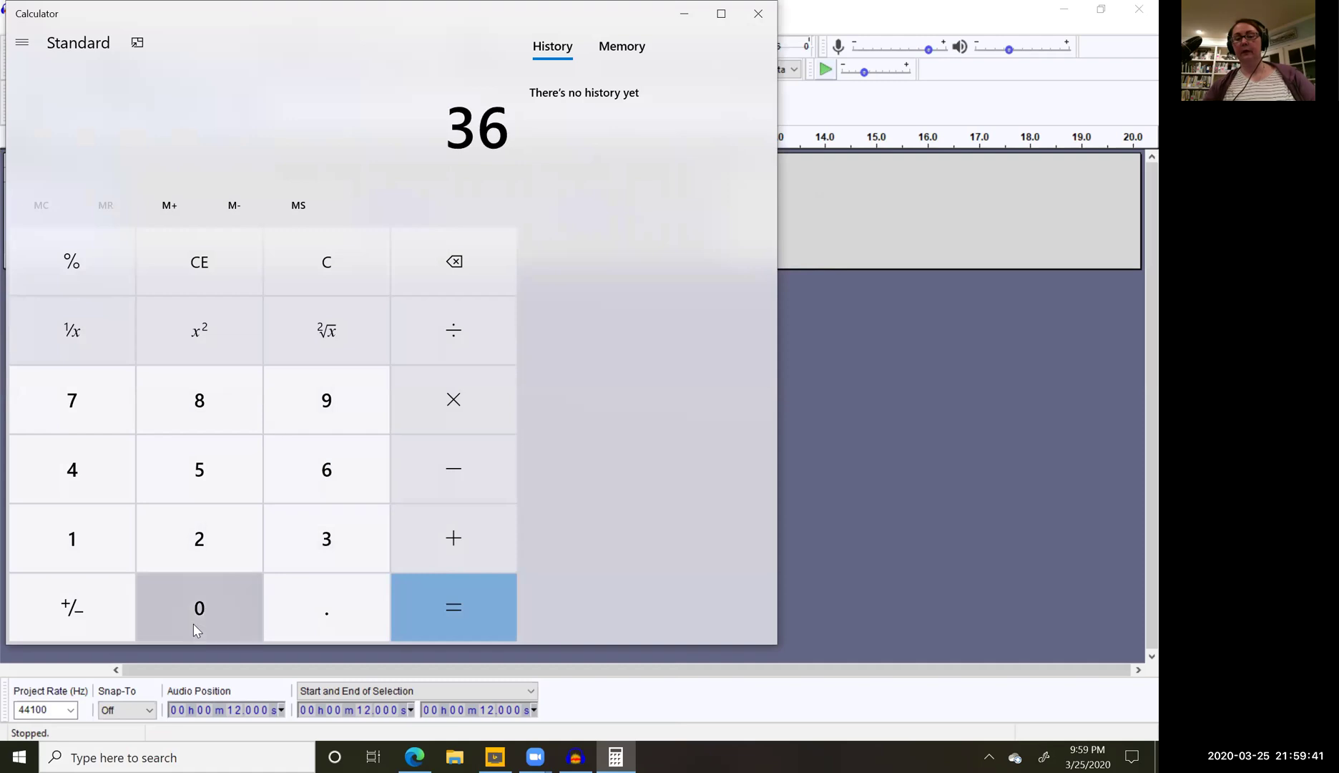
left_click(194, 624)
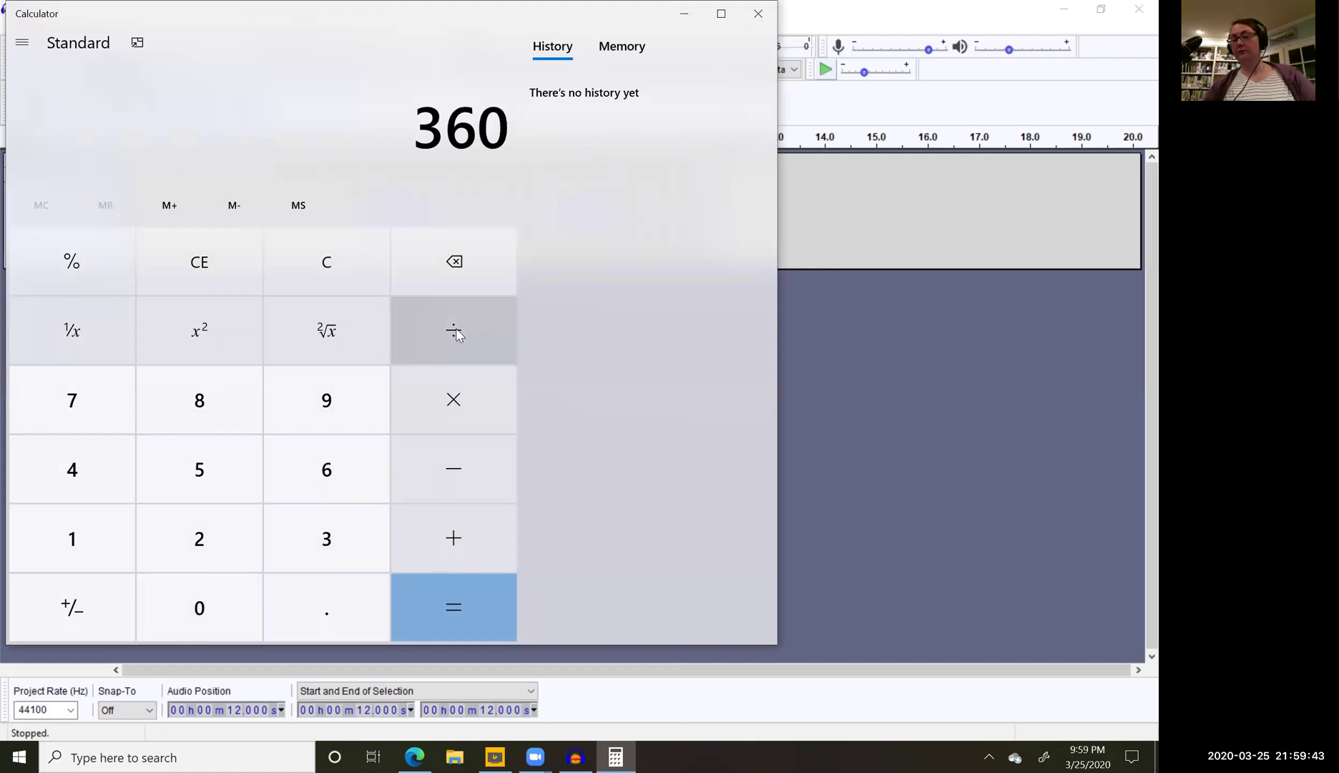
left_click(457, 333)
left_click(213, 490)
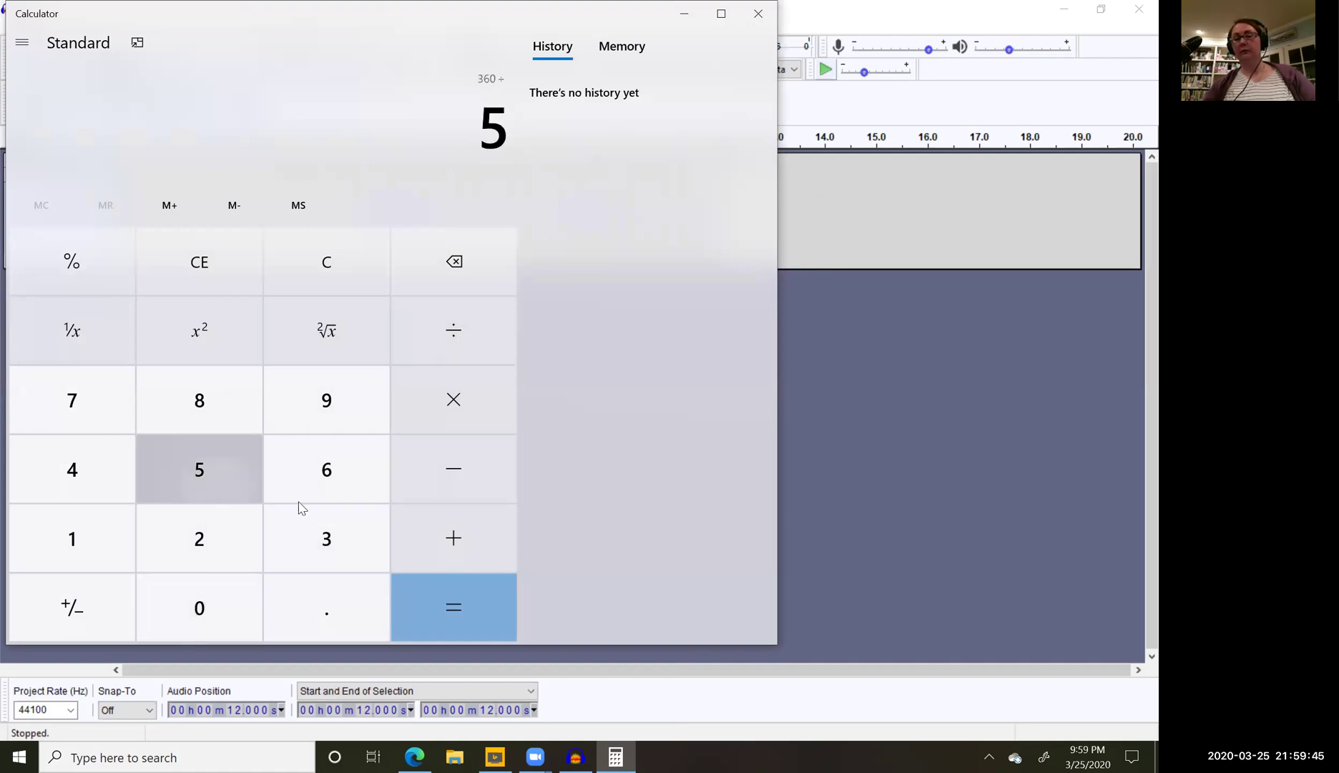
left_click(448, 599)
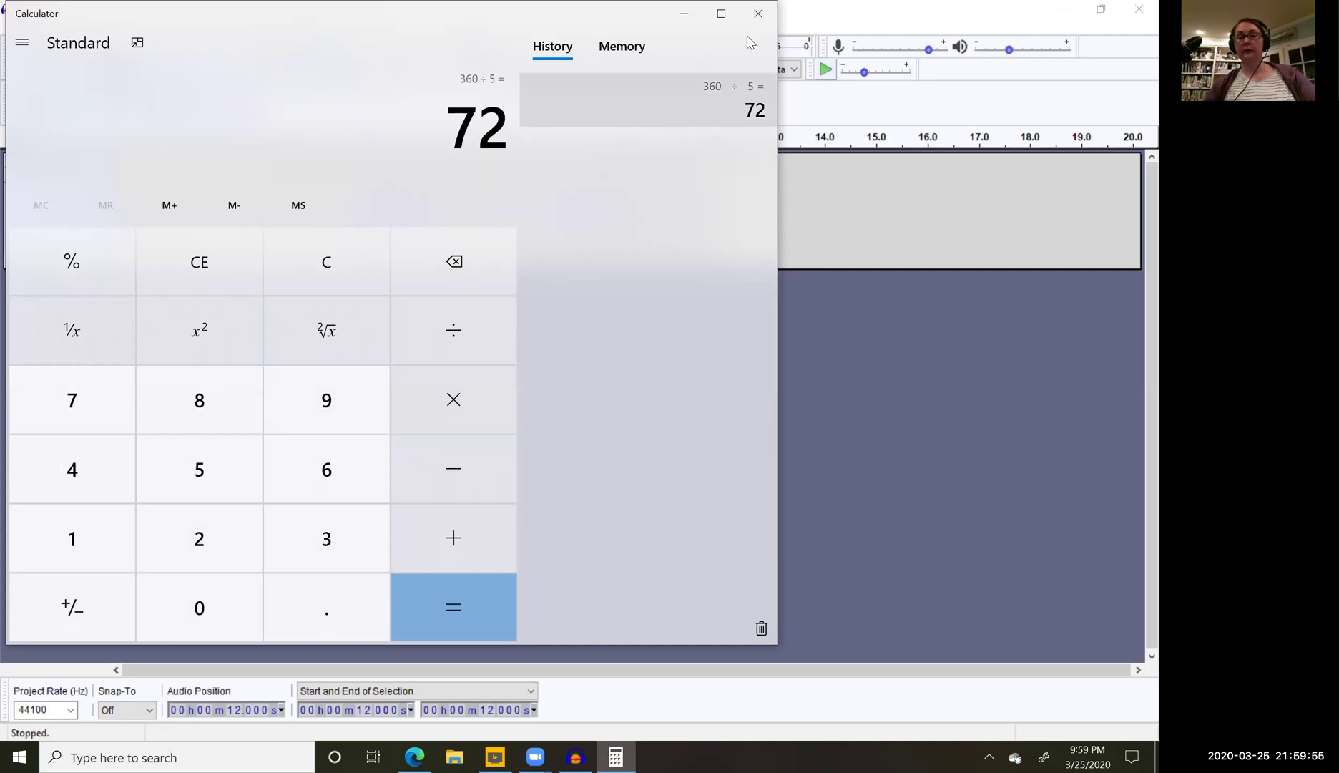
left_click(758, 13)
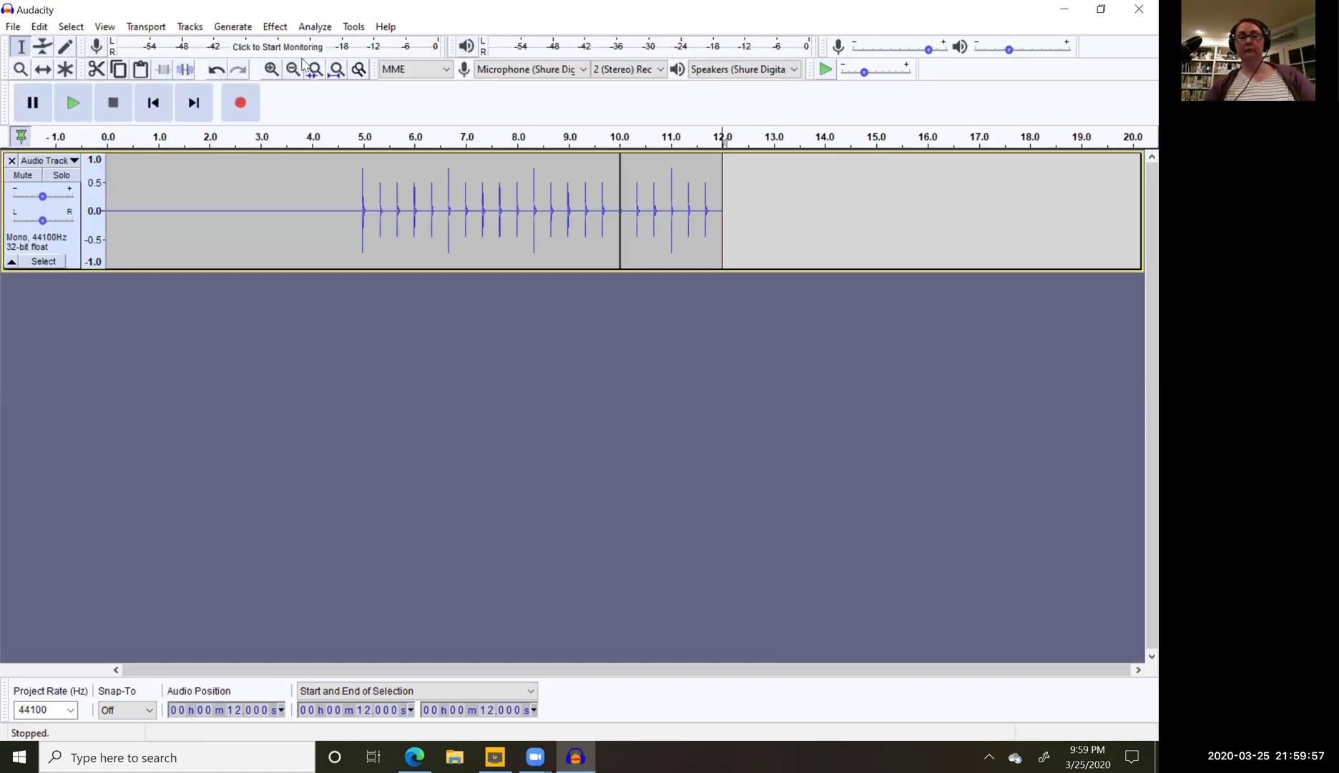
Step: Generate 3 bars of 3-beat clicks at 72 bpm, extending the track to 19.5 seconds
left_click(241, 27)
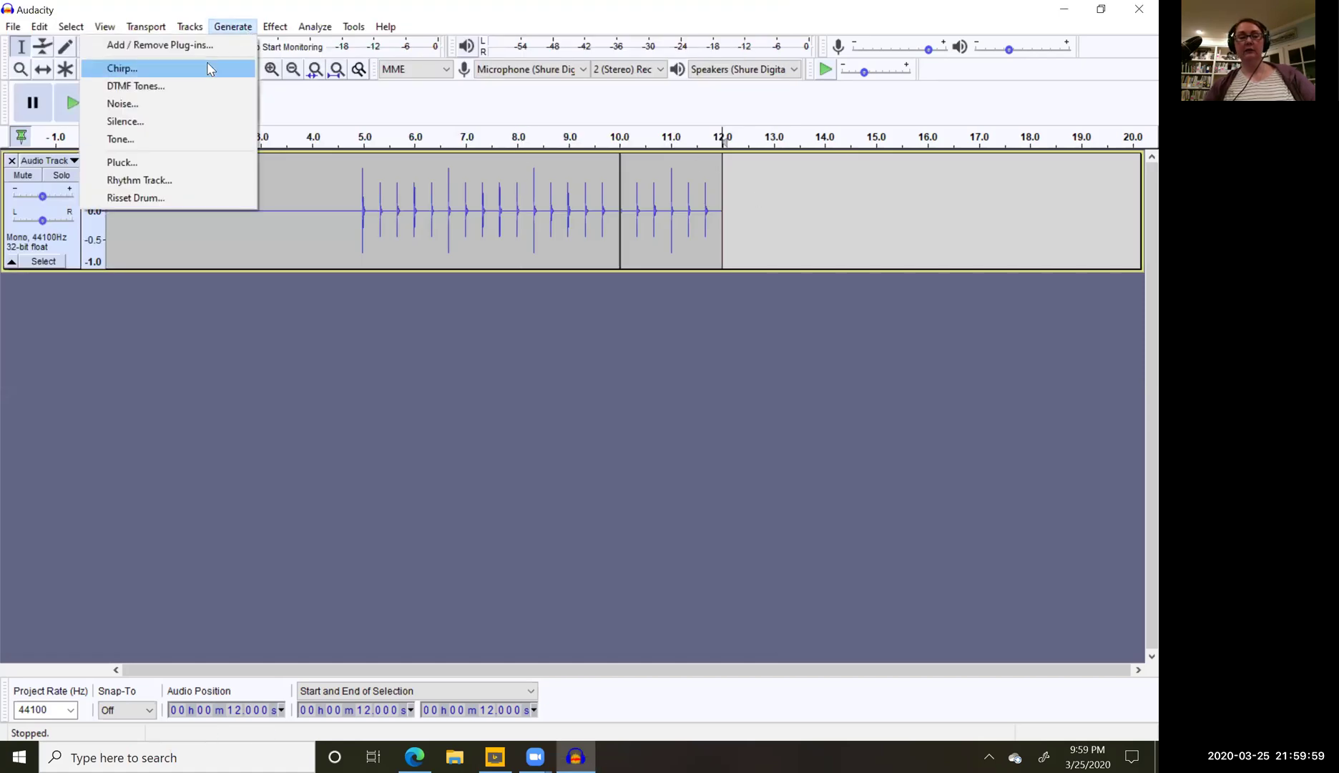
left_click(200, 184)
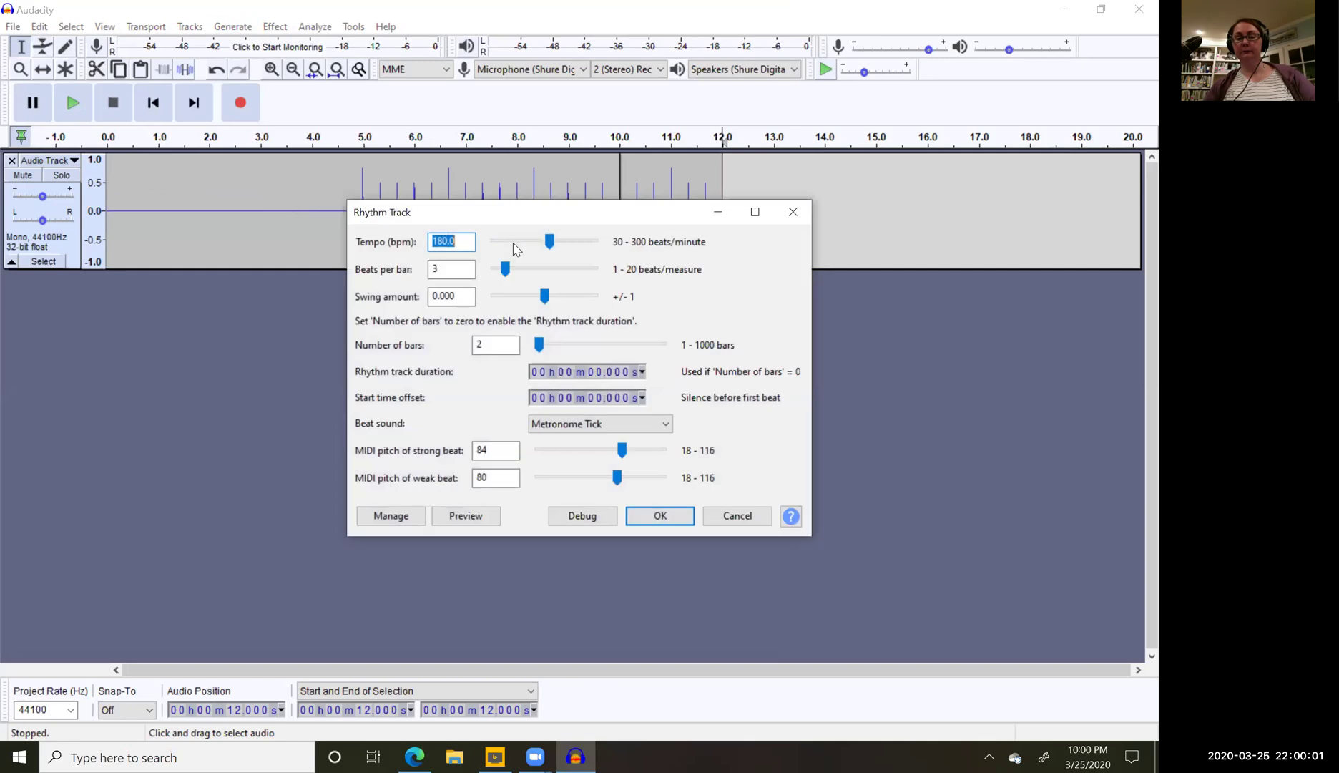
type("72.0")
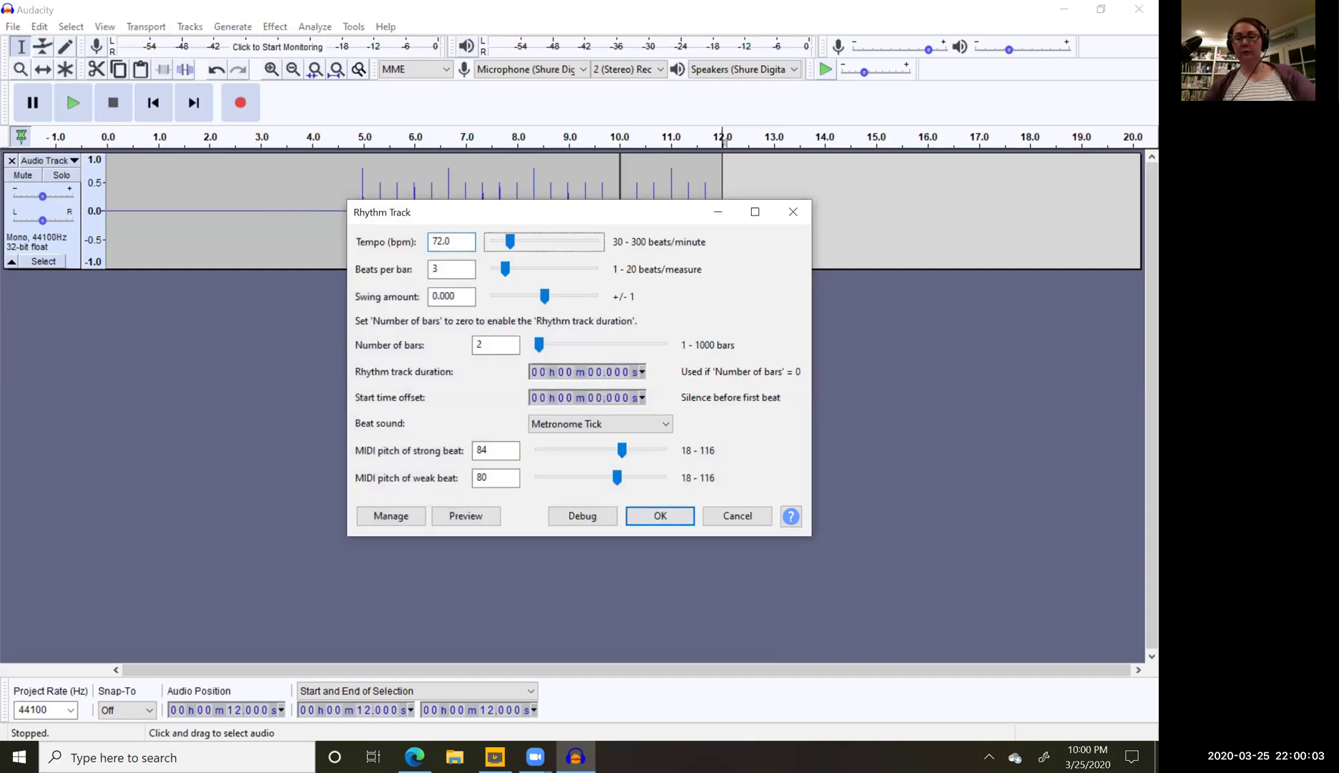
key("Tab")
key("Tab")
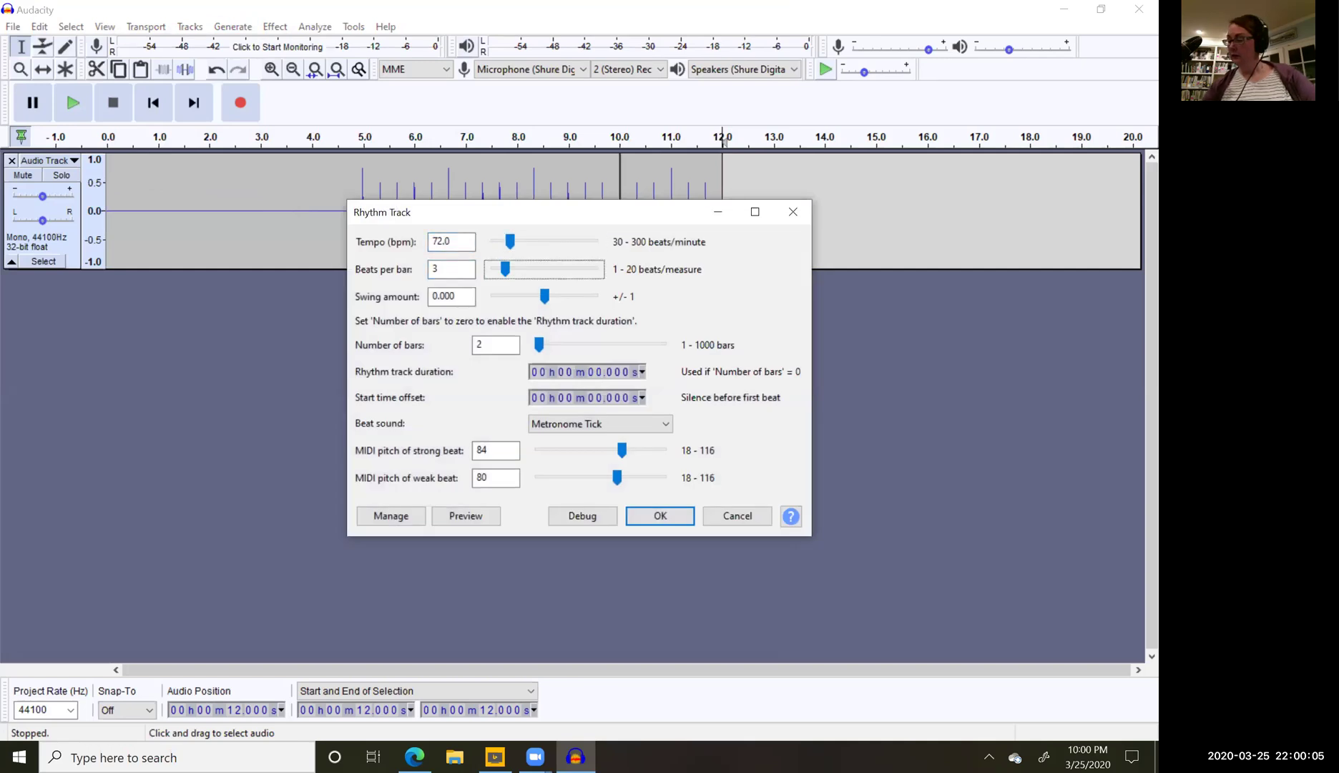
key("Tab")
key("Tab")
key("Tab")
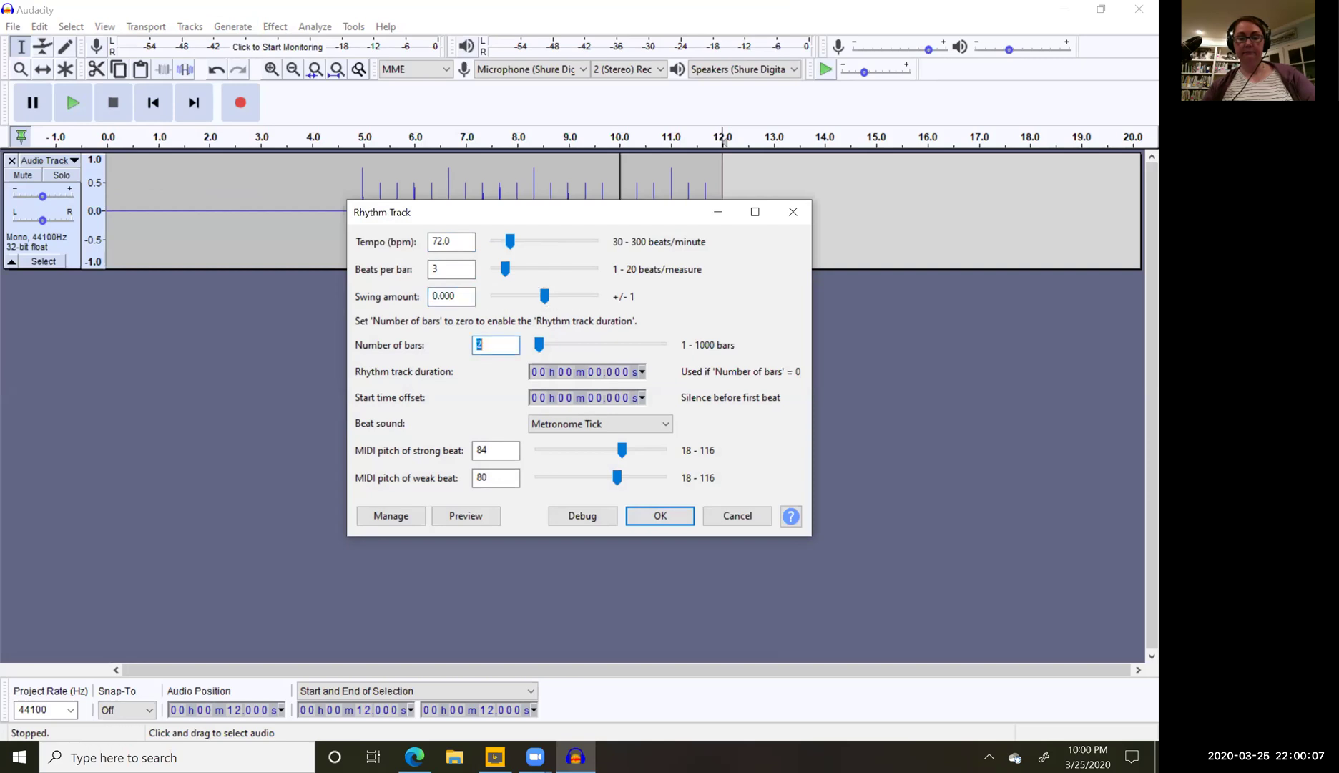
key("Tab")
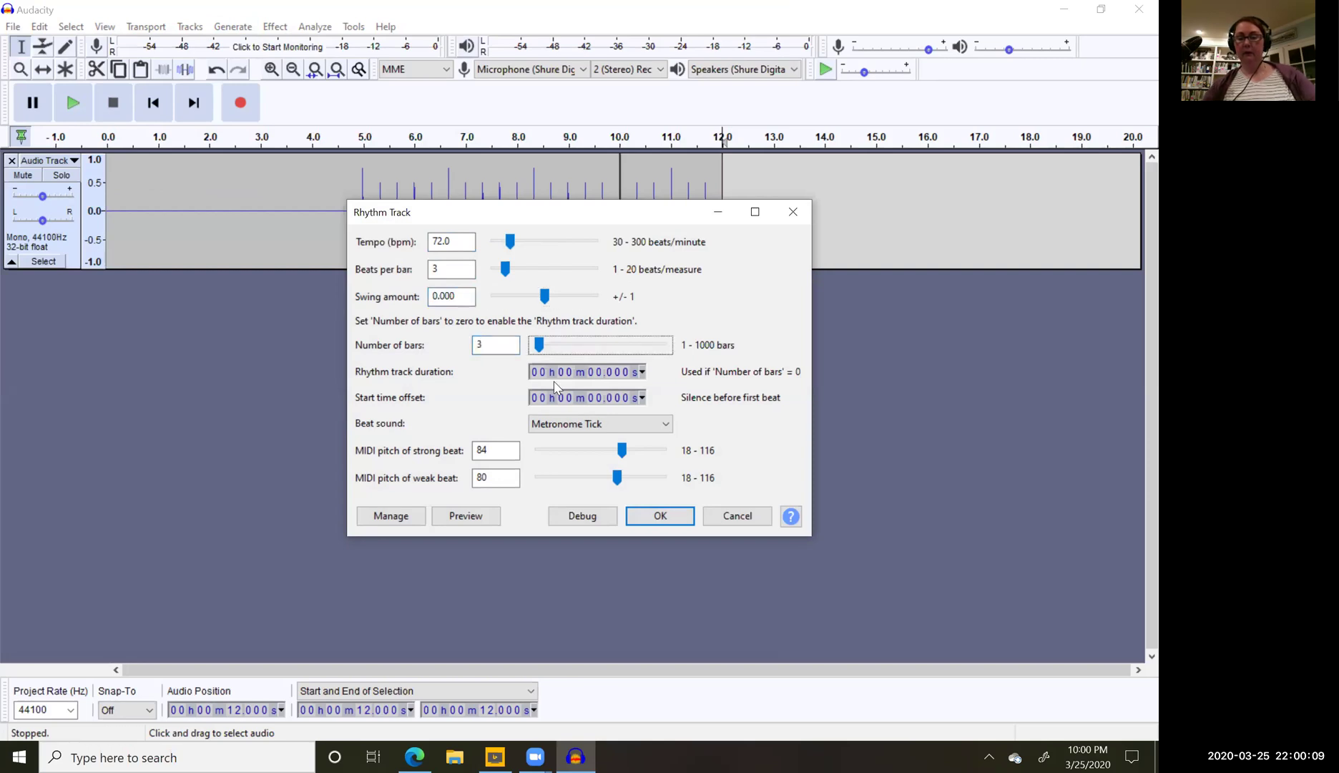
left_click(659, 516)
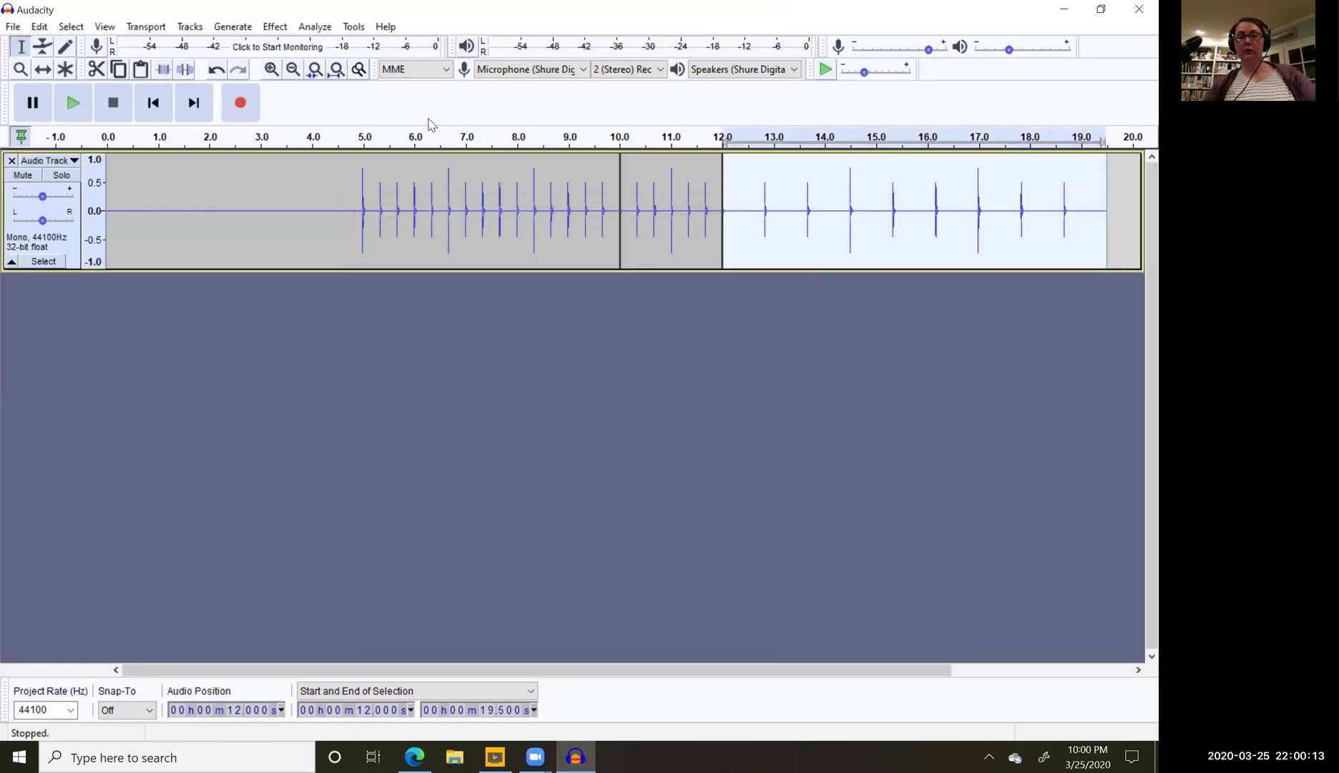
left_click(72, 102)
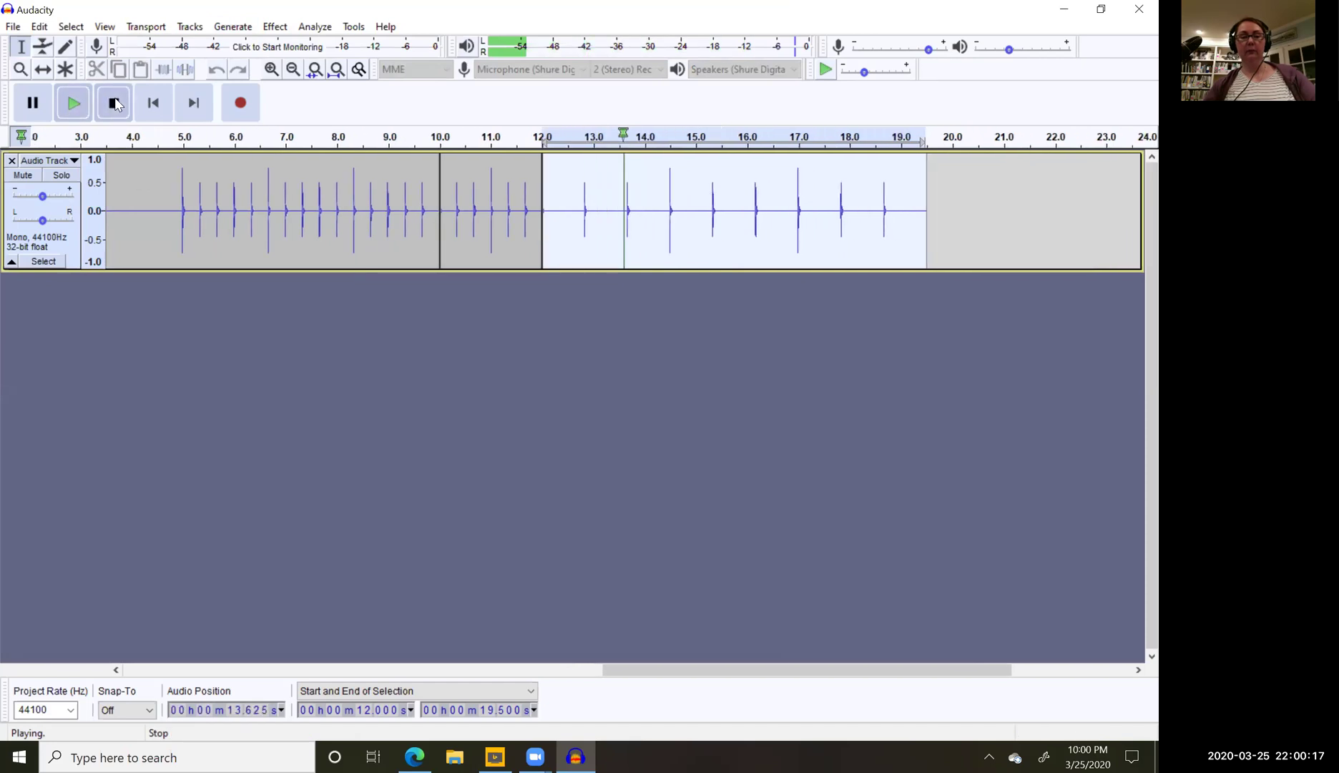
left_click(112, 104)
left_click(153, 102)
left_click(79, 106)
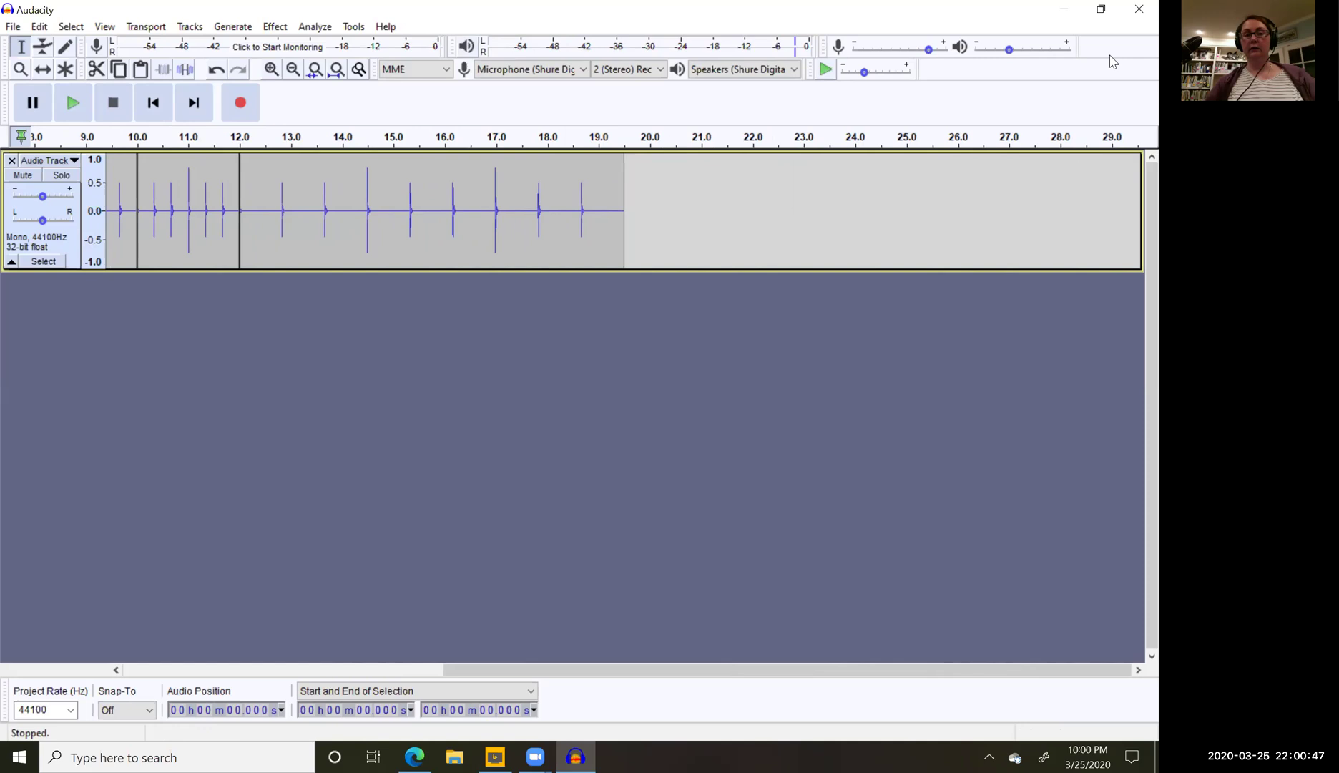
Step: Close the click-track project, choosing No to discard unsaved changes
left_click(15, 29)
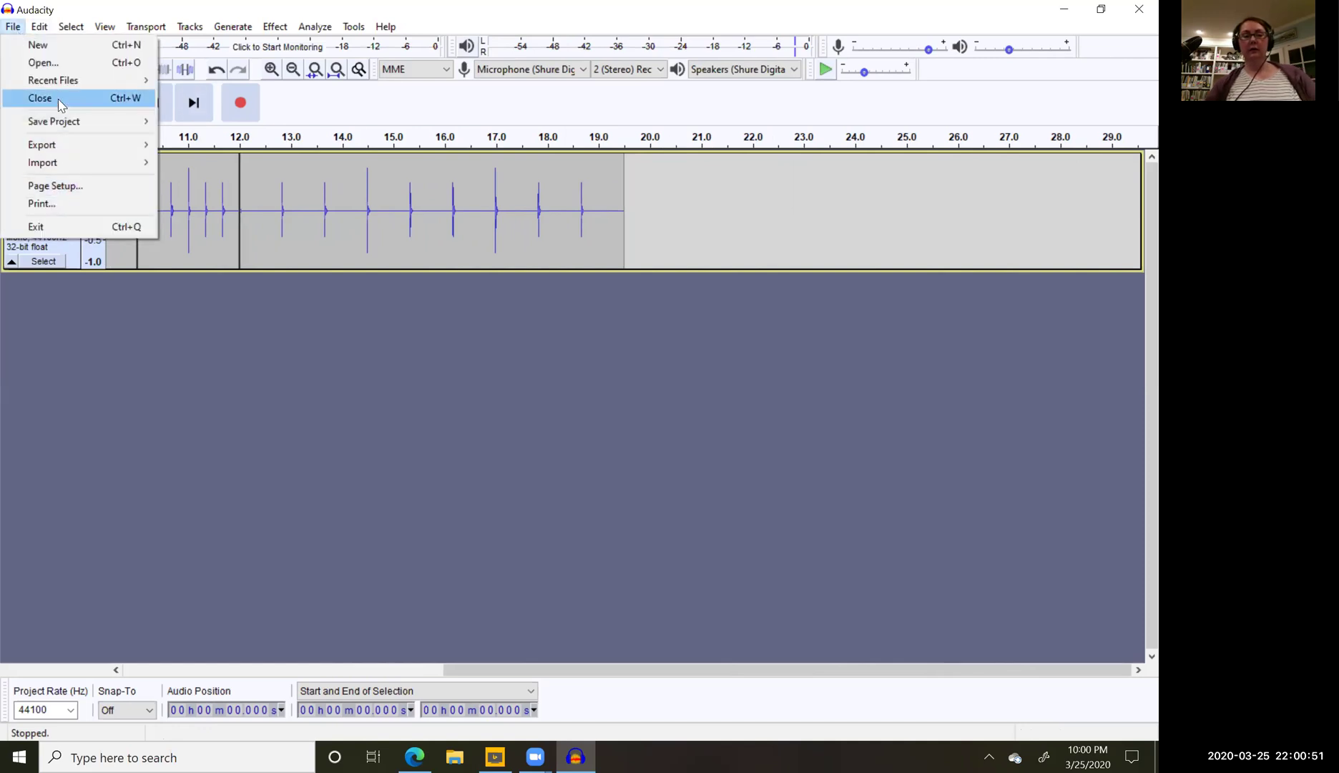
left_click(65, 101)
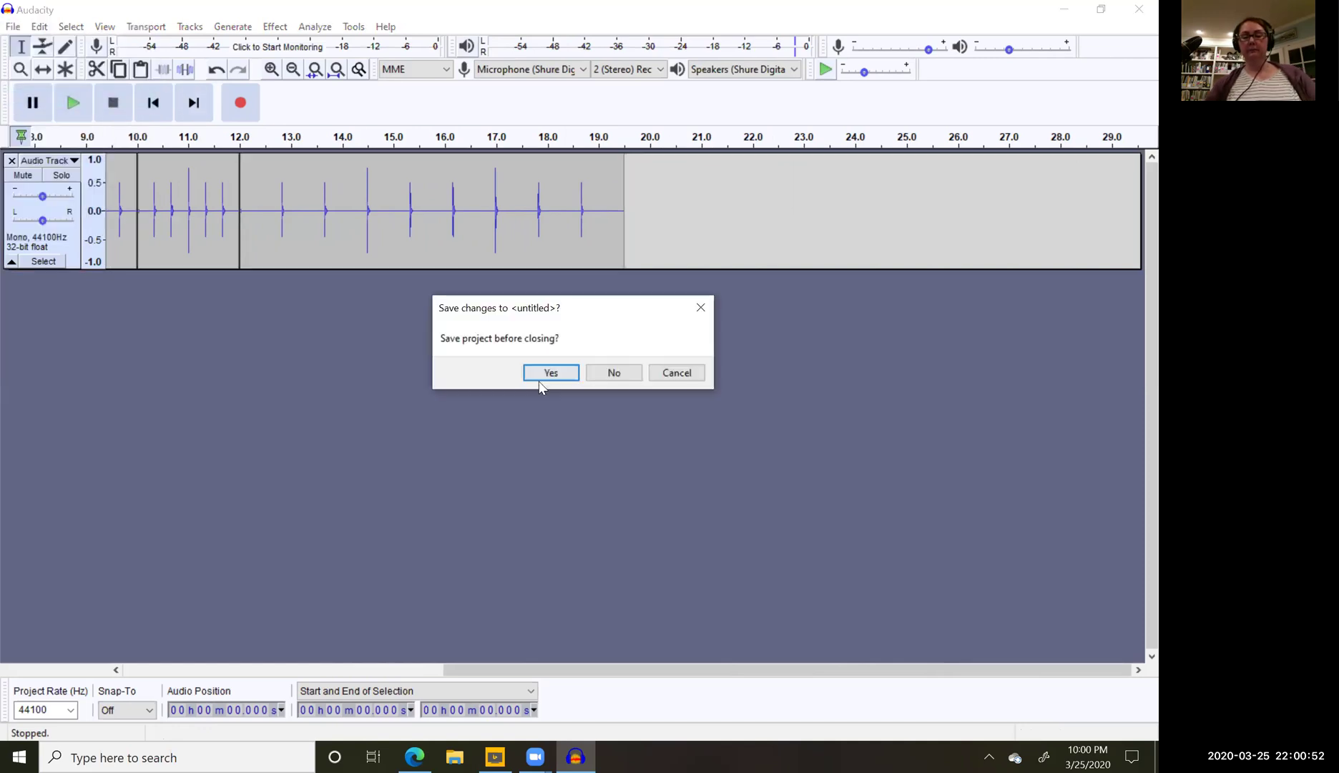
left_click(607, 378)
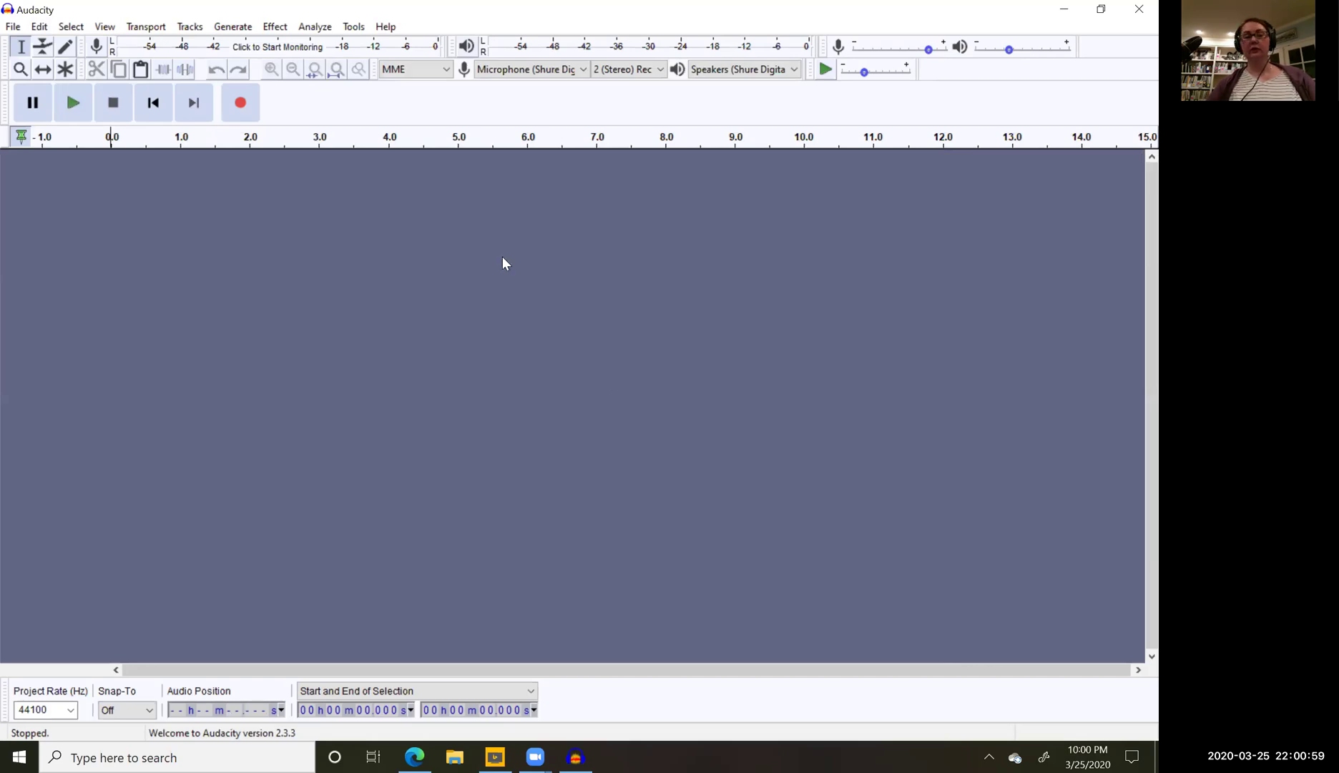
Step: Add a Time Track to the empty project from Tracks > Add New
left_click(189, 28)
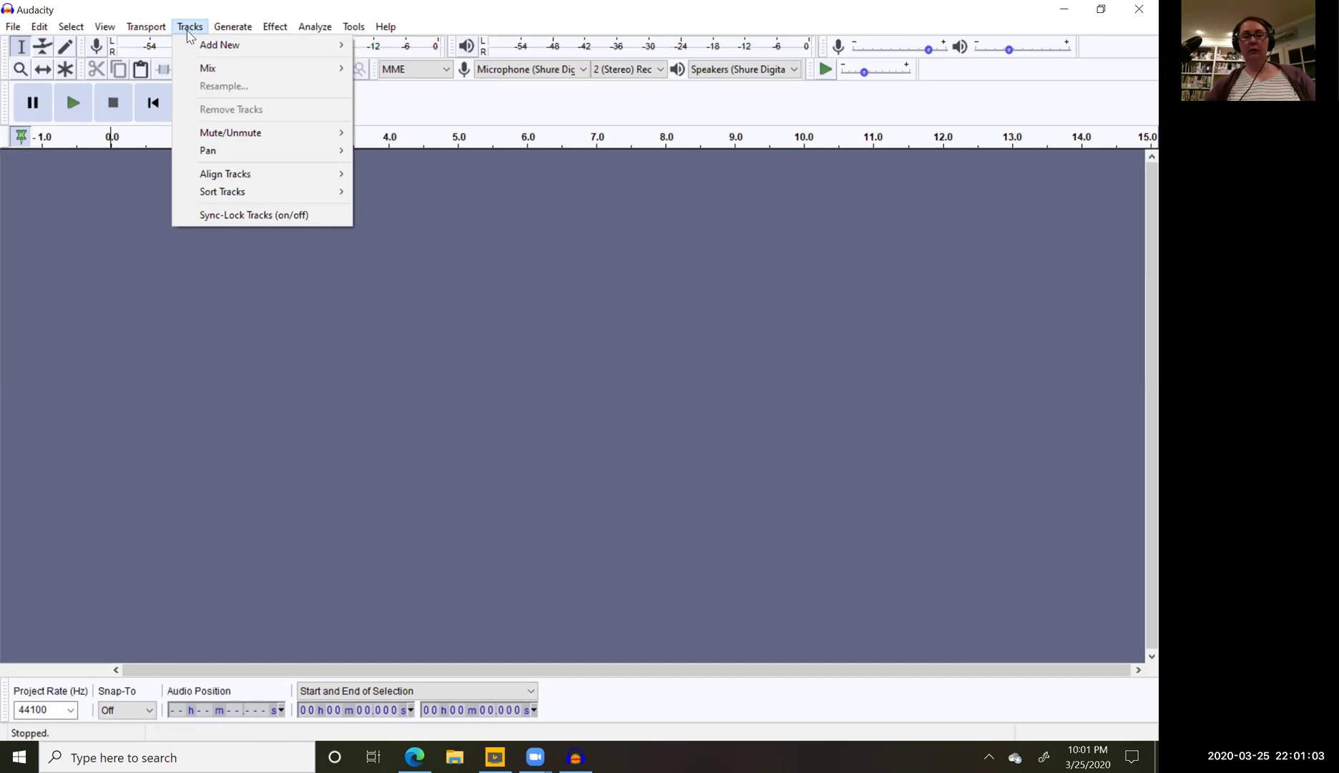
mouse_move(239, 29)
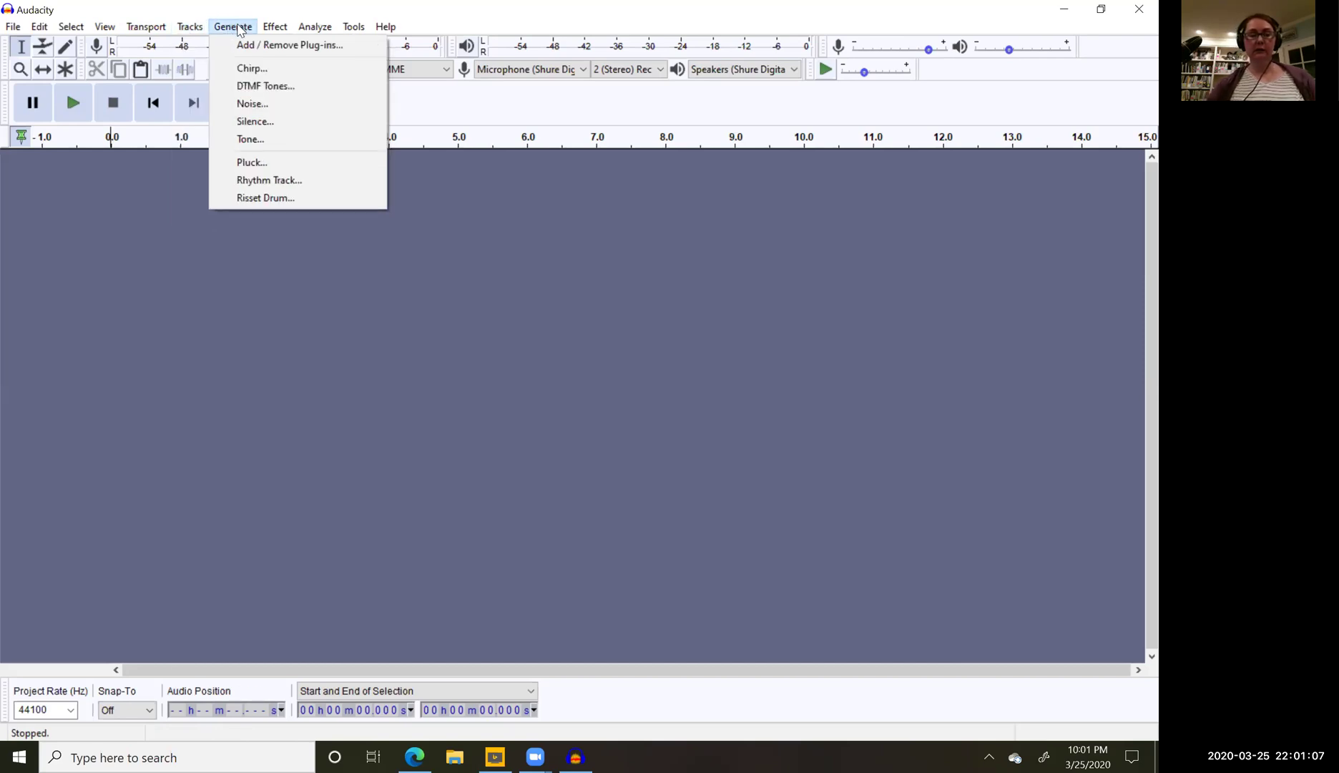
left_click(192, 28)
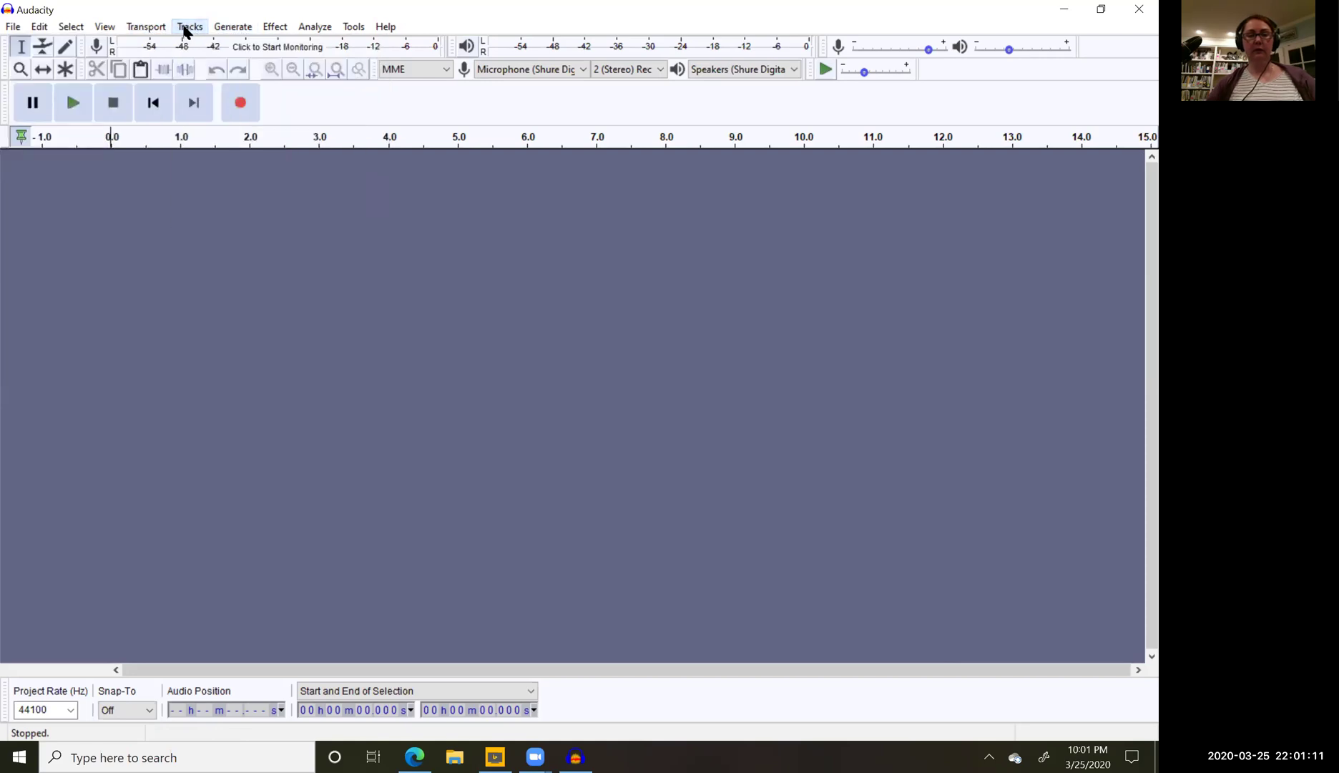
left_click(187, 30)
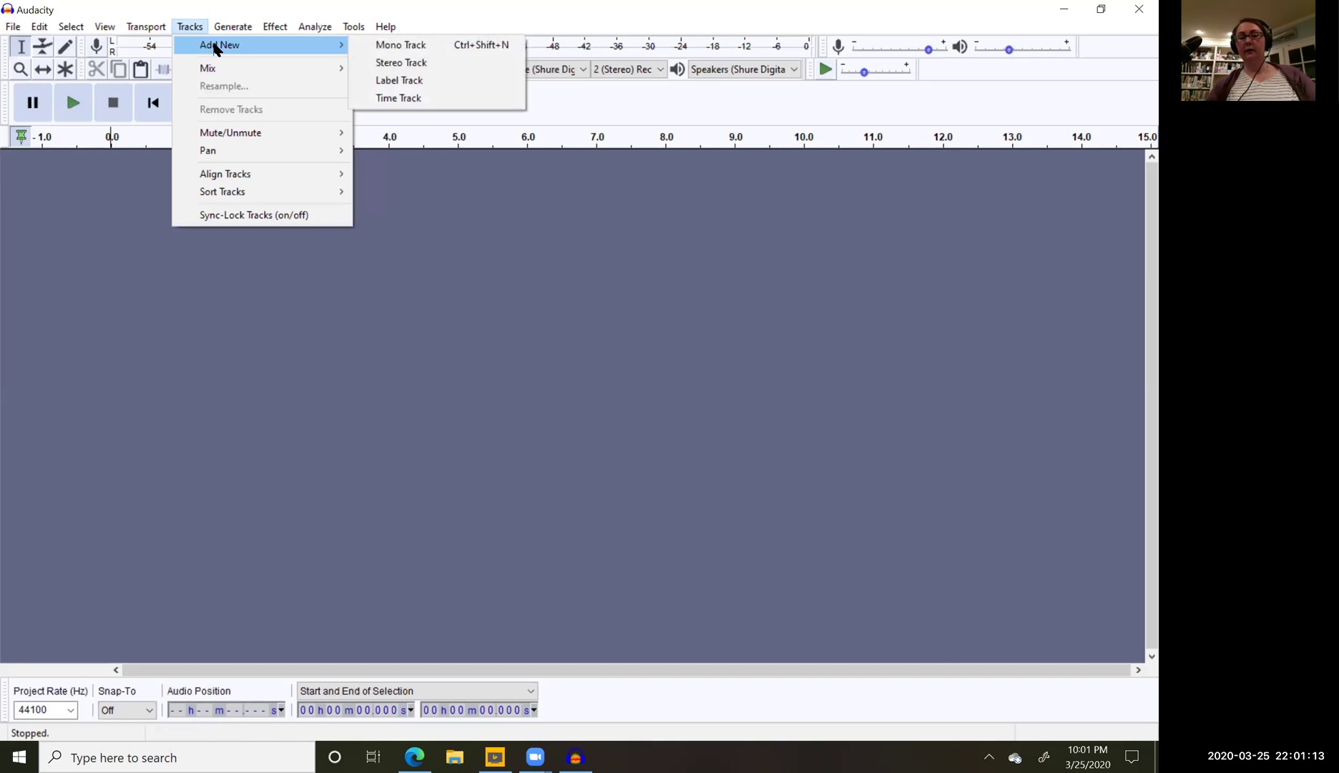
left_click(401, 98)
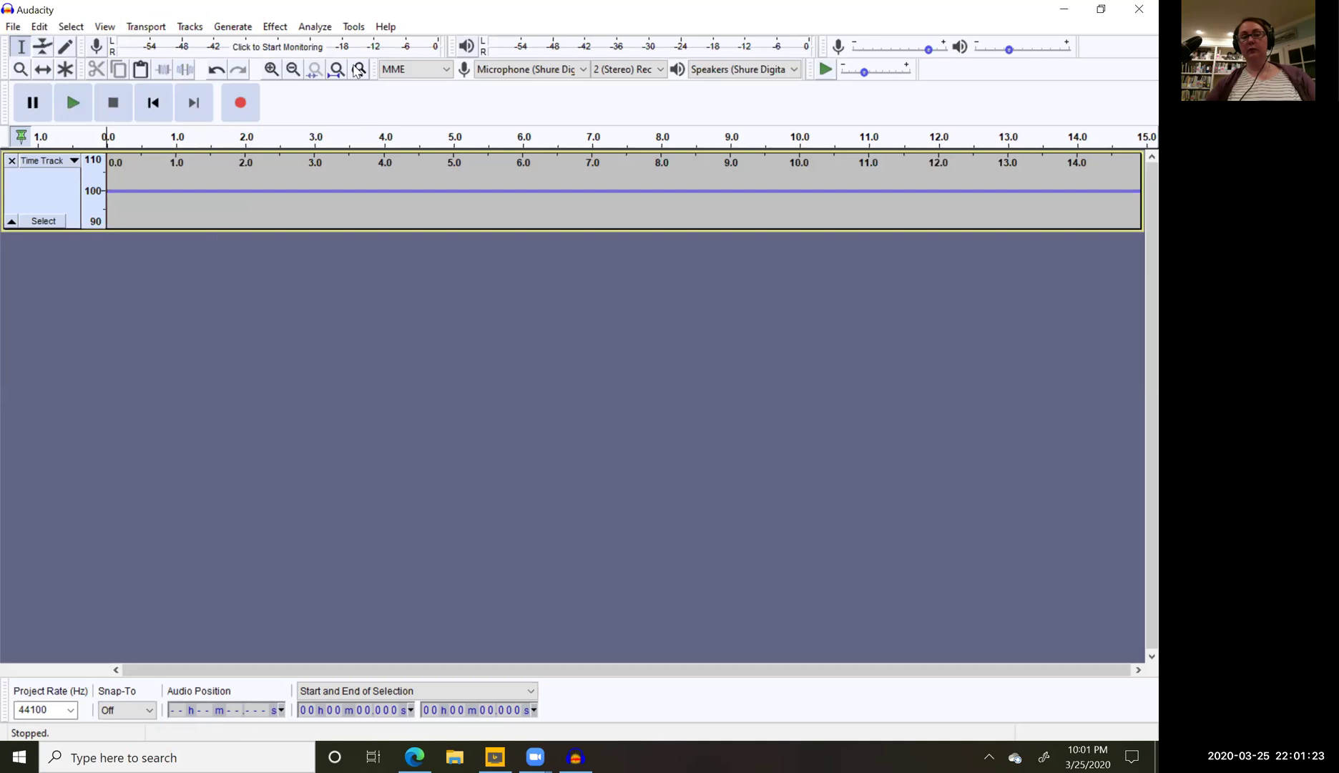
Step: Generate a 20-bar rhythm track at 180 bpm with 3 beats per bar, running 0 to 20 seconds
left_click(234, 29)
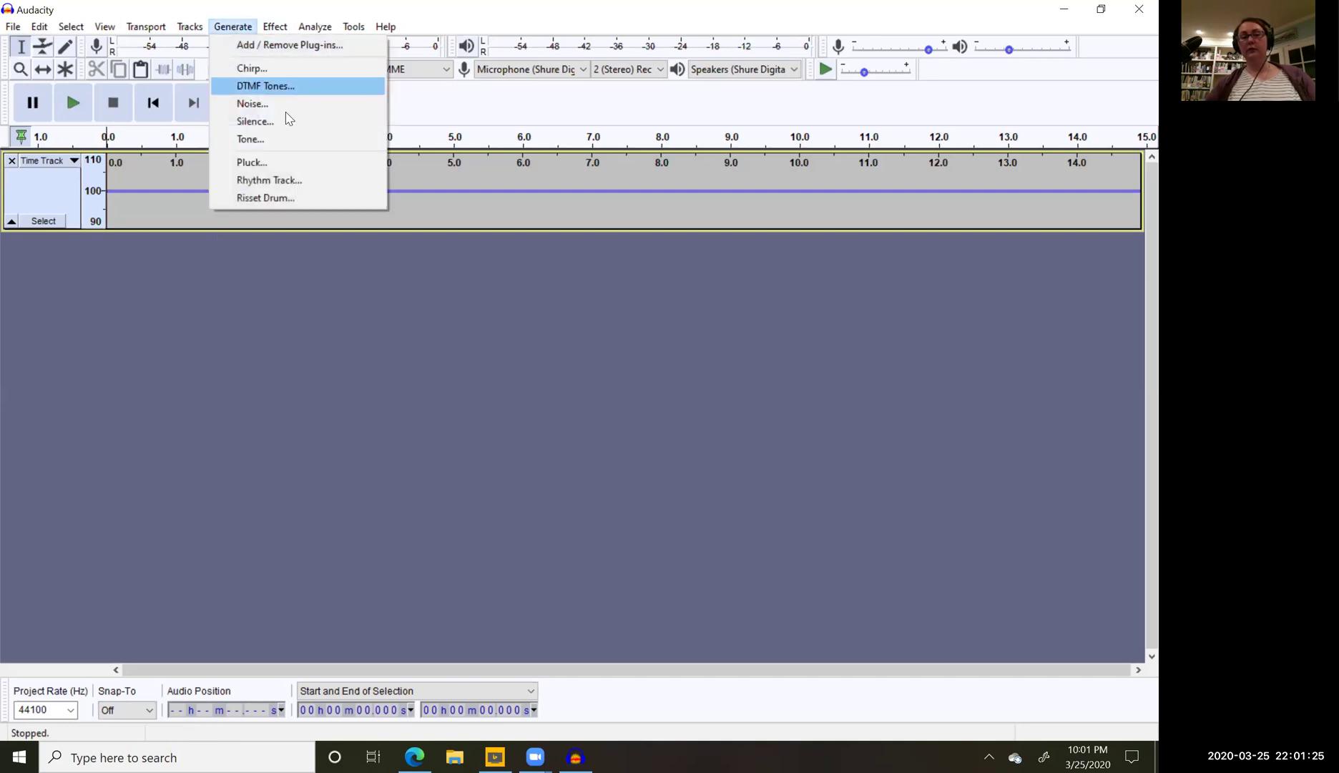
left_click(270, 180)
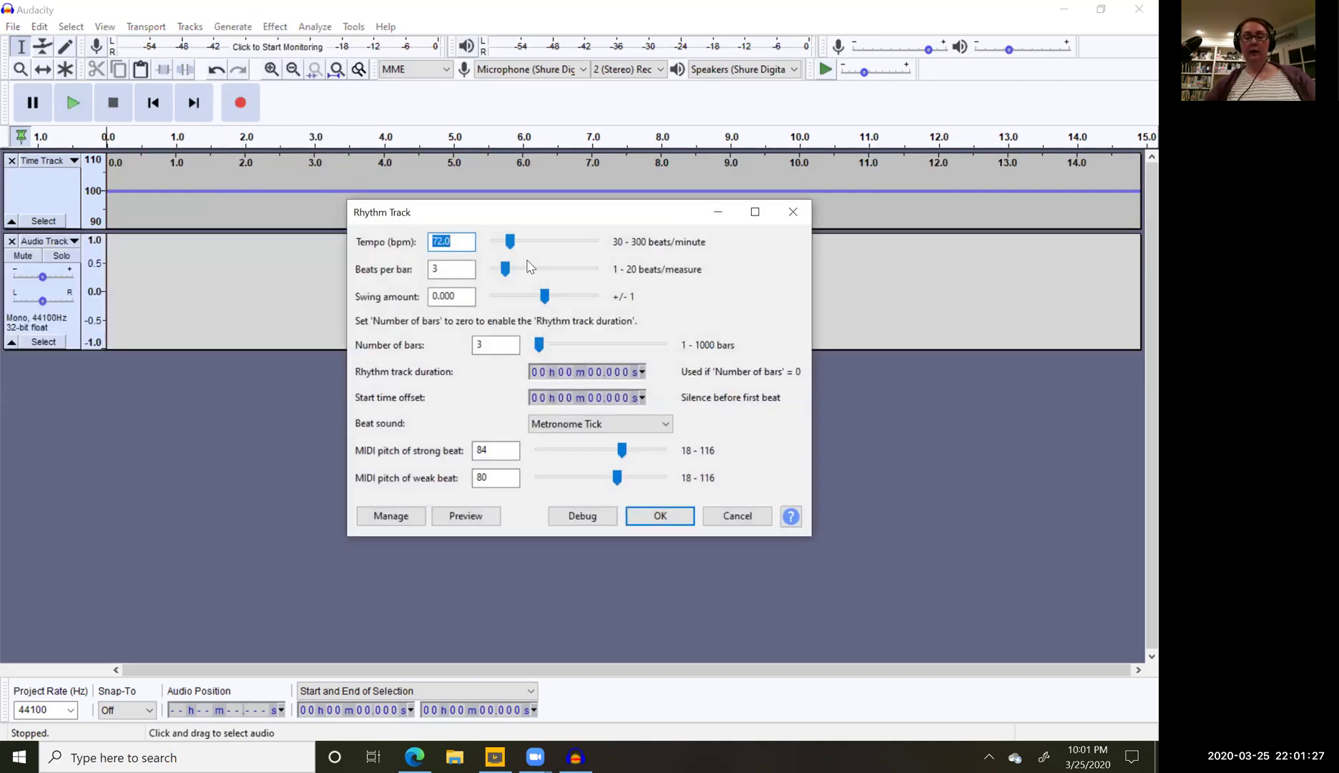
type("180")
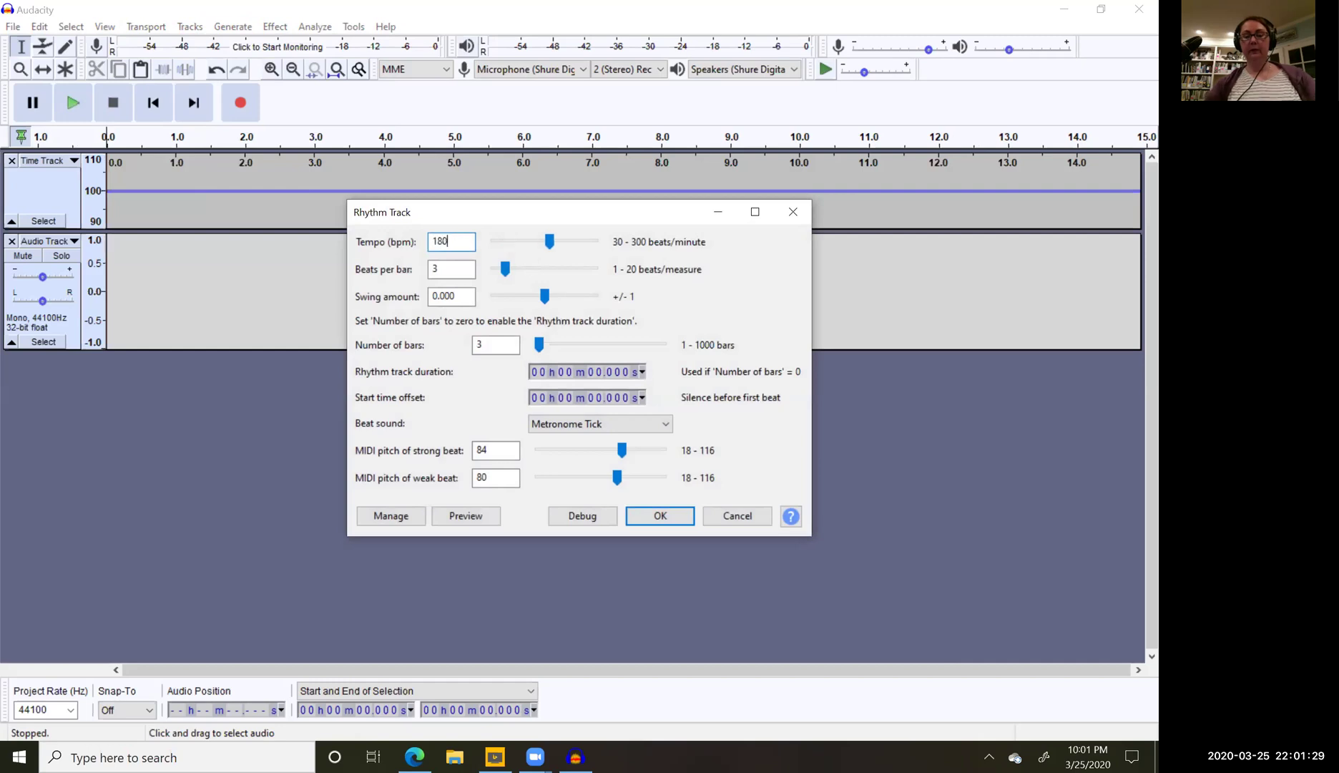
key("Tab")
key("Tab")
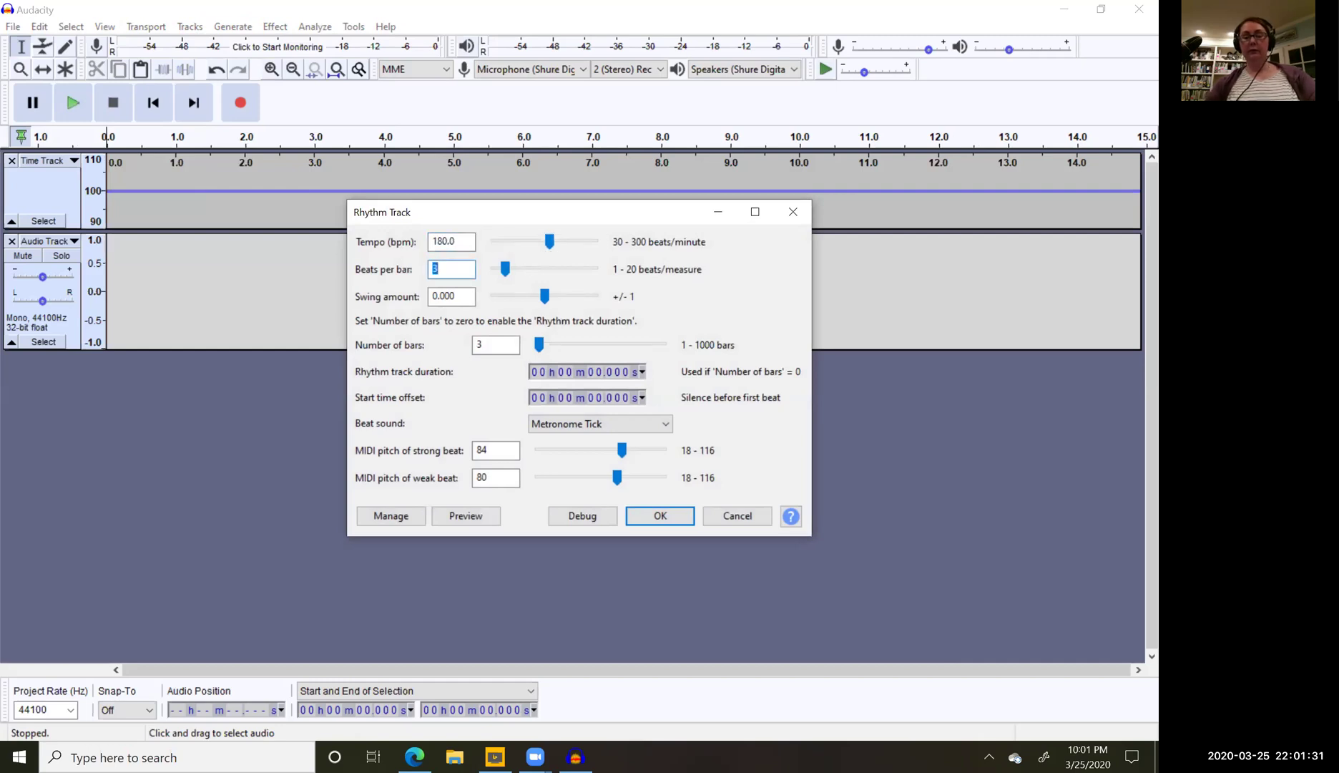
key("Tab")
key("Tab")
key("Tab")
key("Tab")
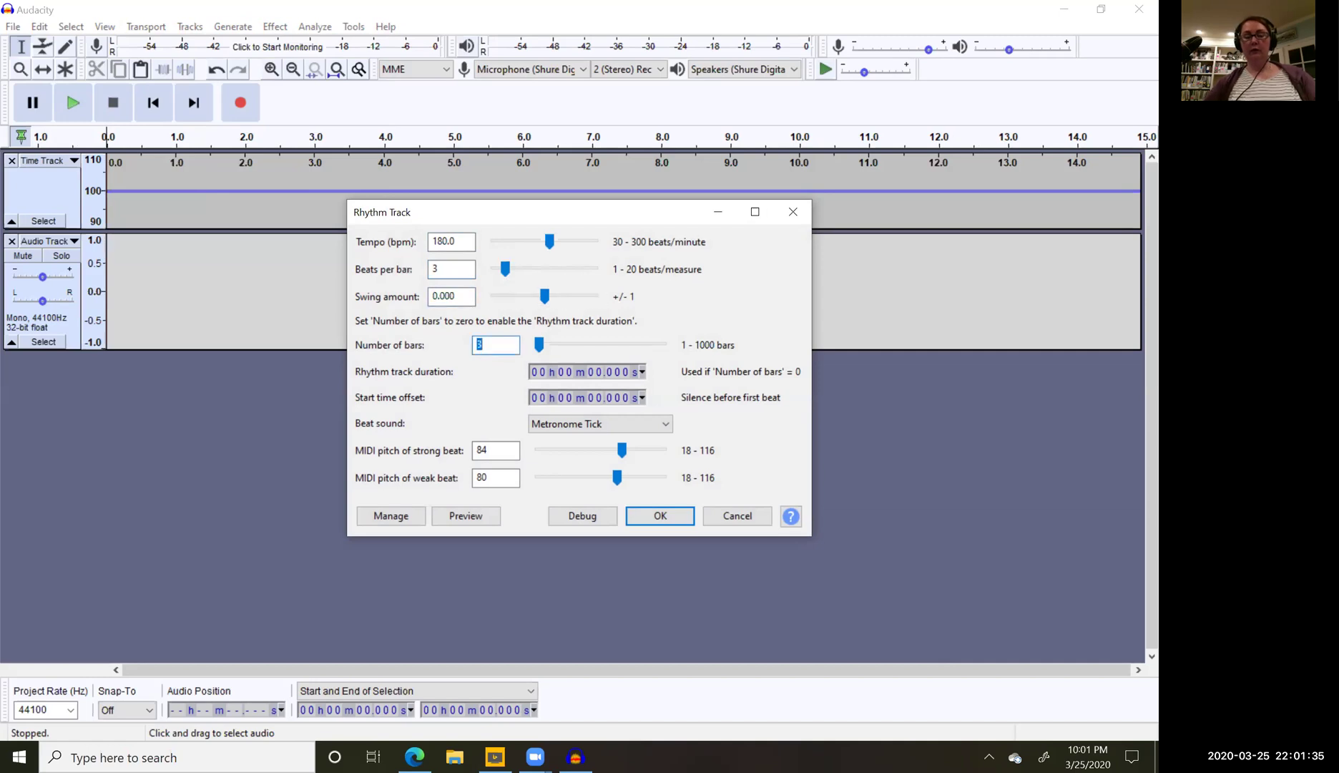
type("20")
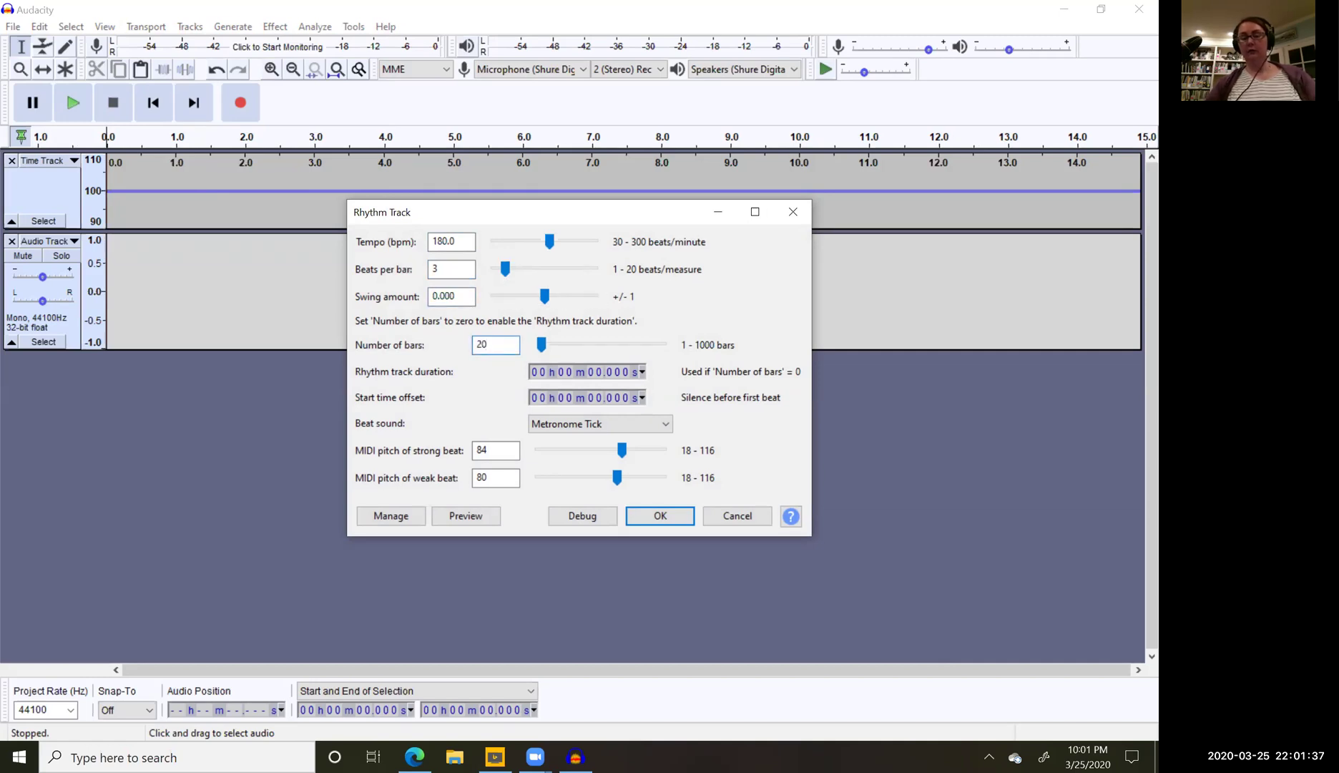
key("Tab")
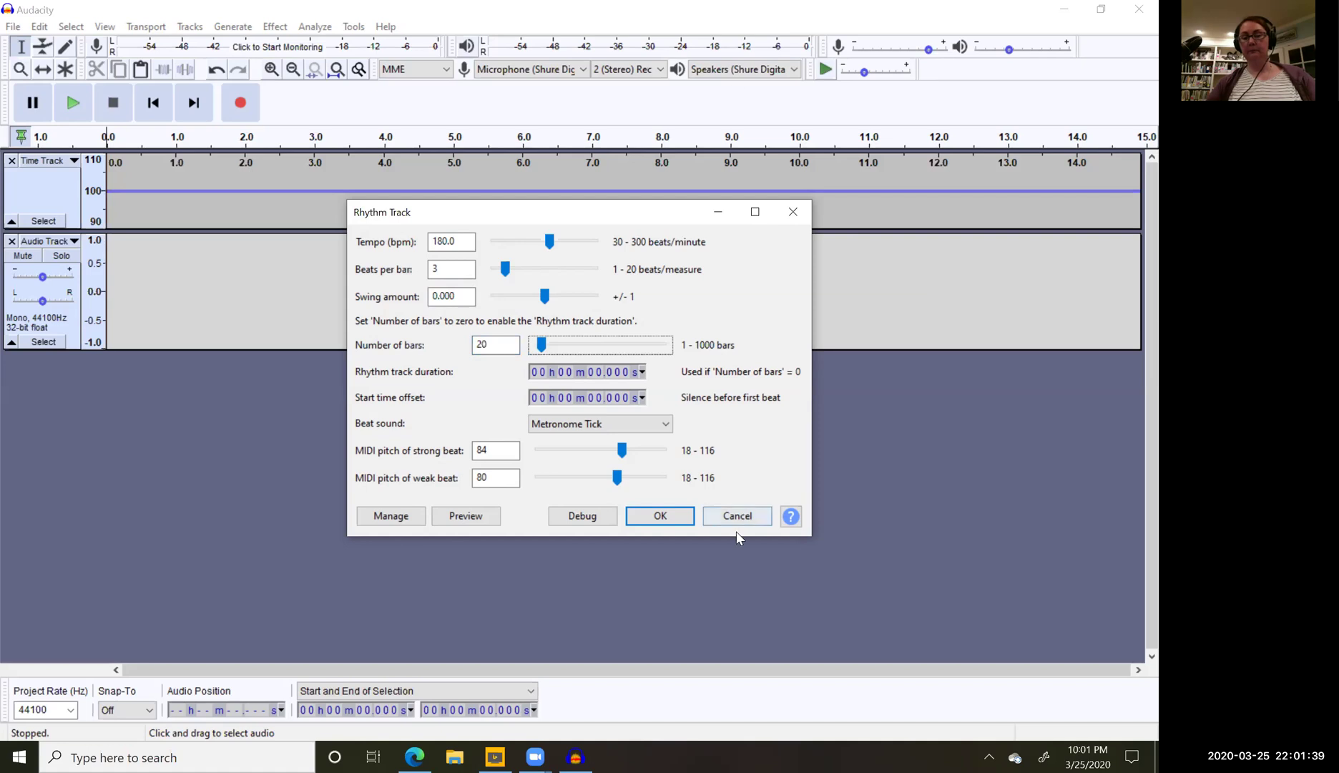
left_click(660, 520)
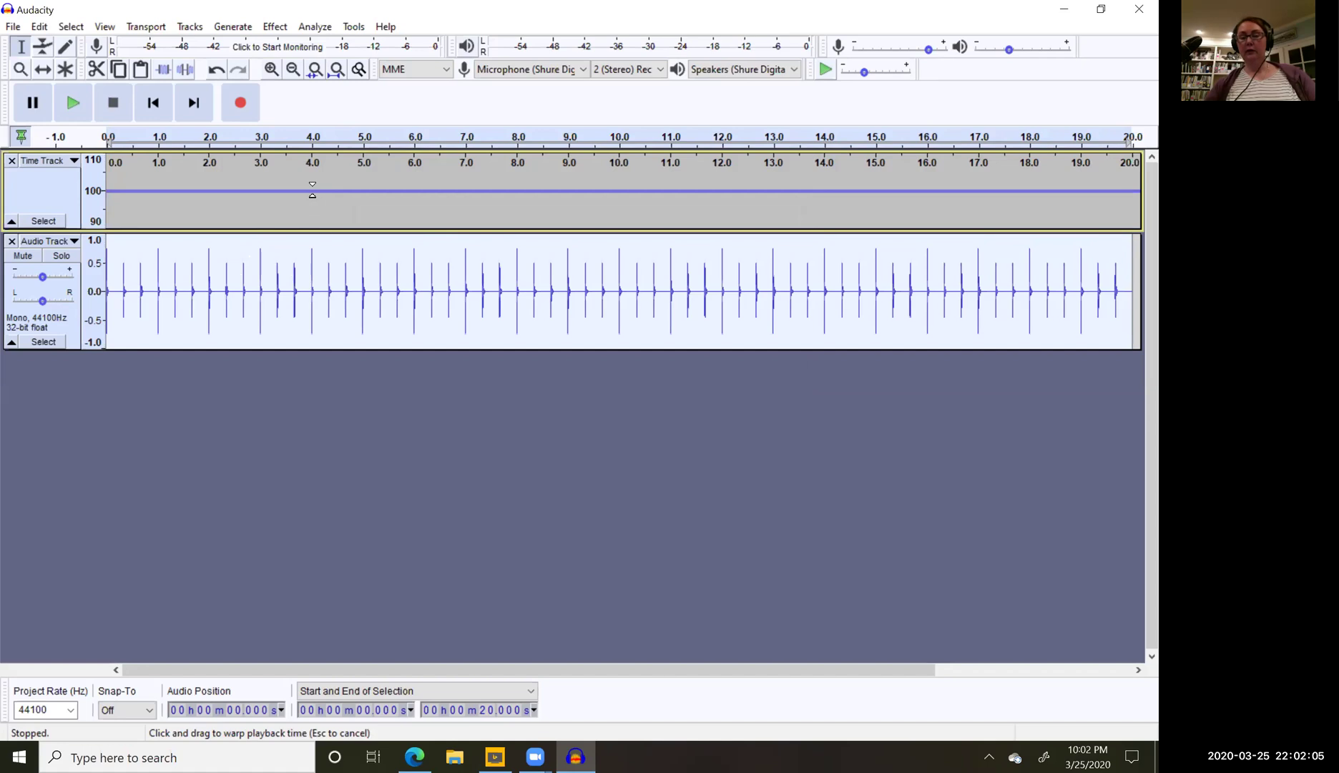
Step: Add Time Track points at 4 s, 7.3 s and 8 s, dipping speed to 90 near 7.4 s
left_click_drag(312, 189, 313, 191)
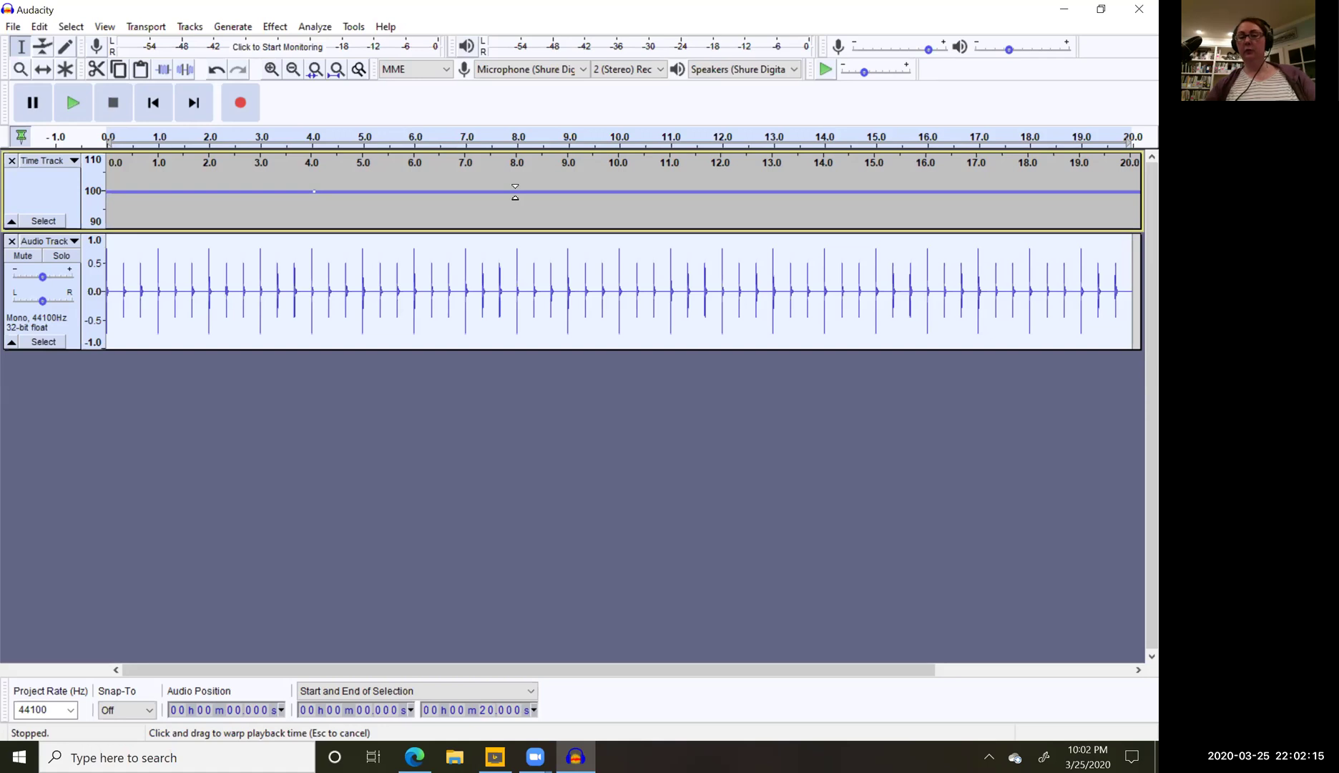
left_click_drag(515, 191, 517, 193)
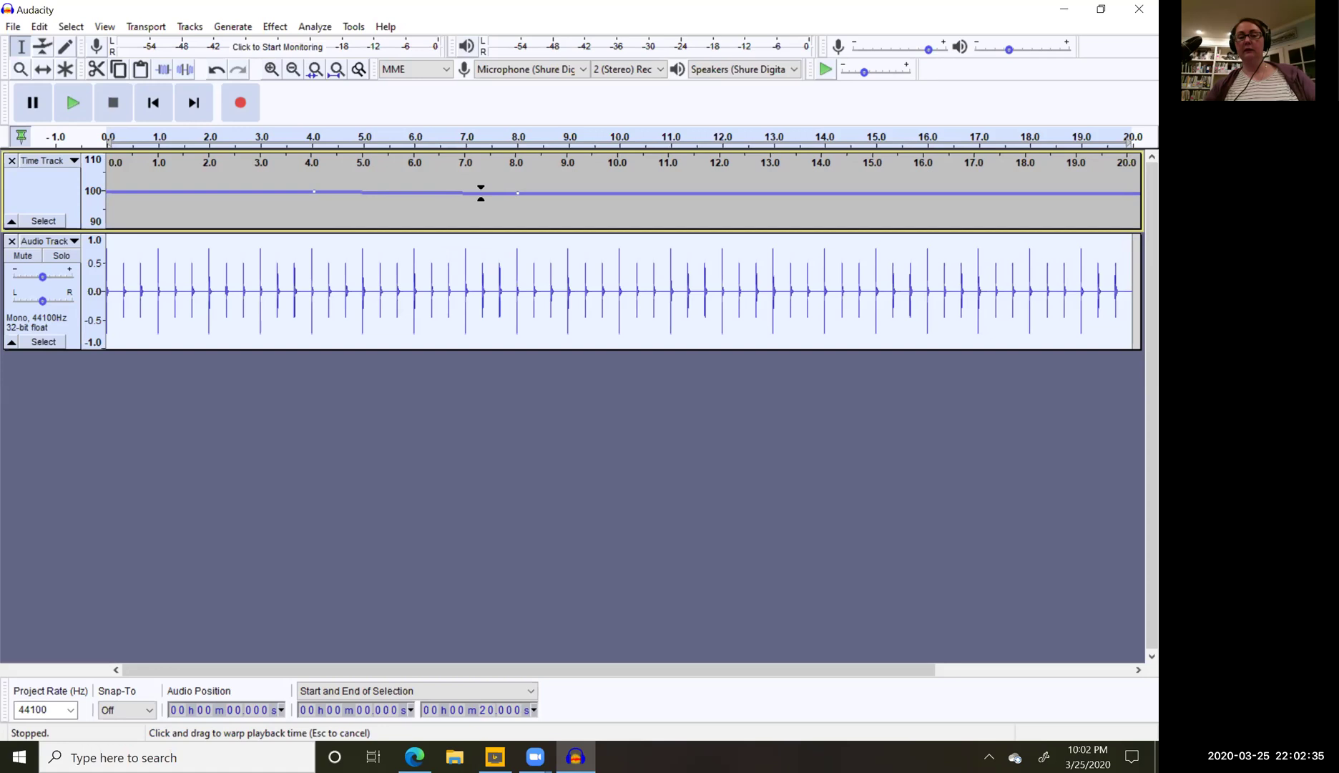
left_click_drag(481, 193, 484, 275)
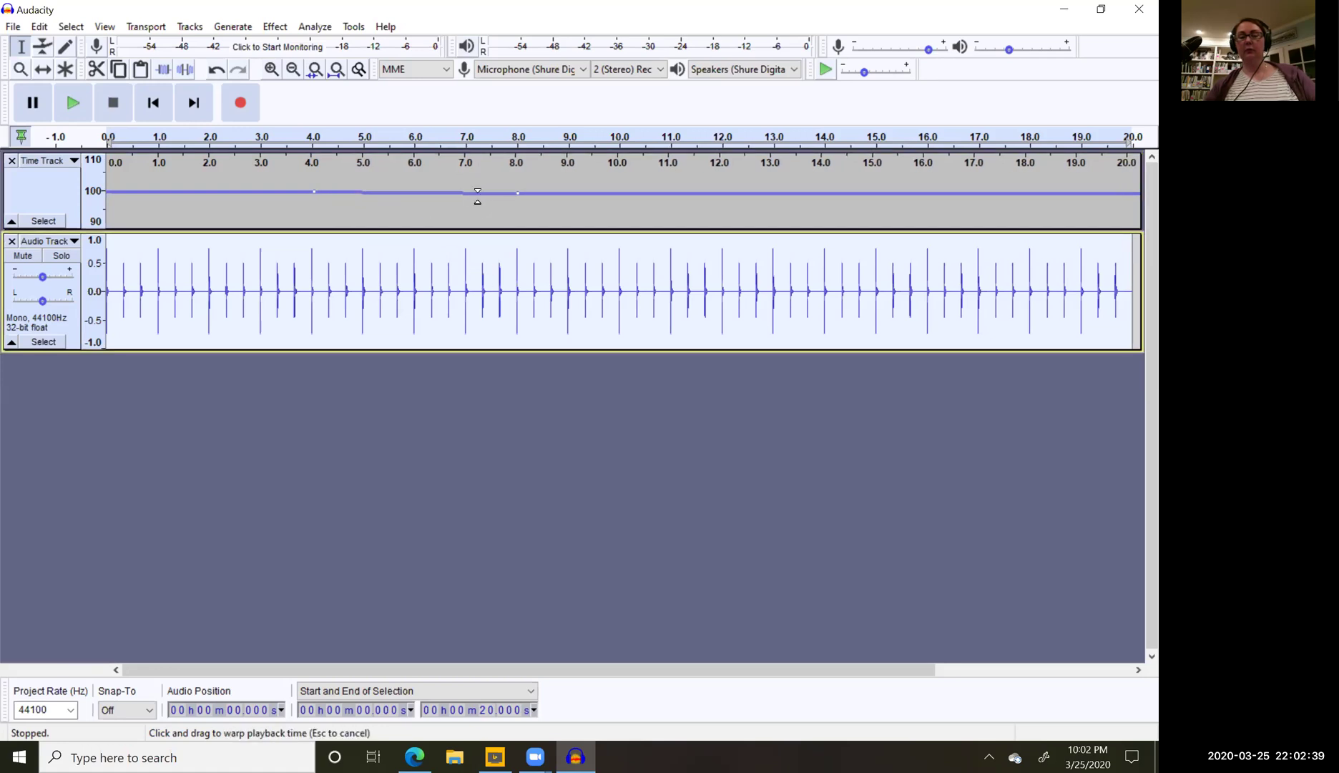
left_click_drag(479, 193, 477, 229)
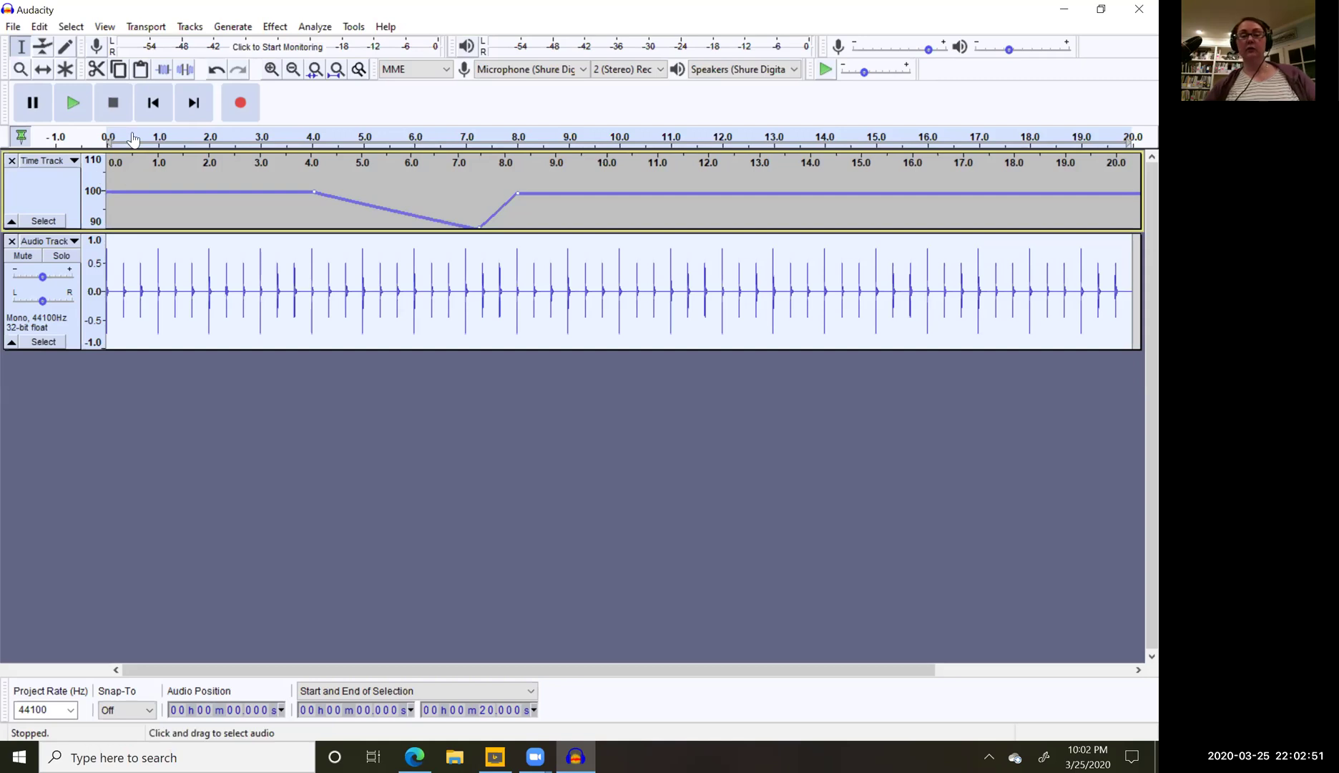
key("ctrl+shift+a")
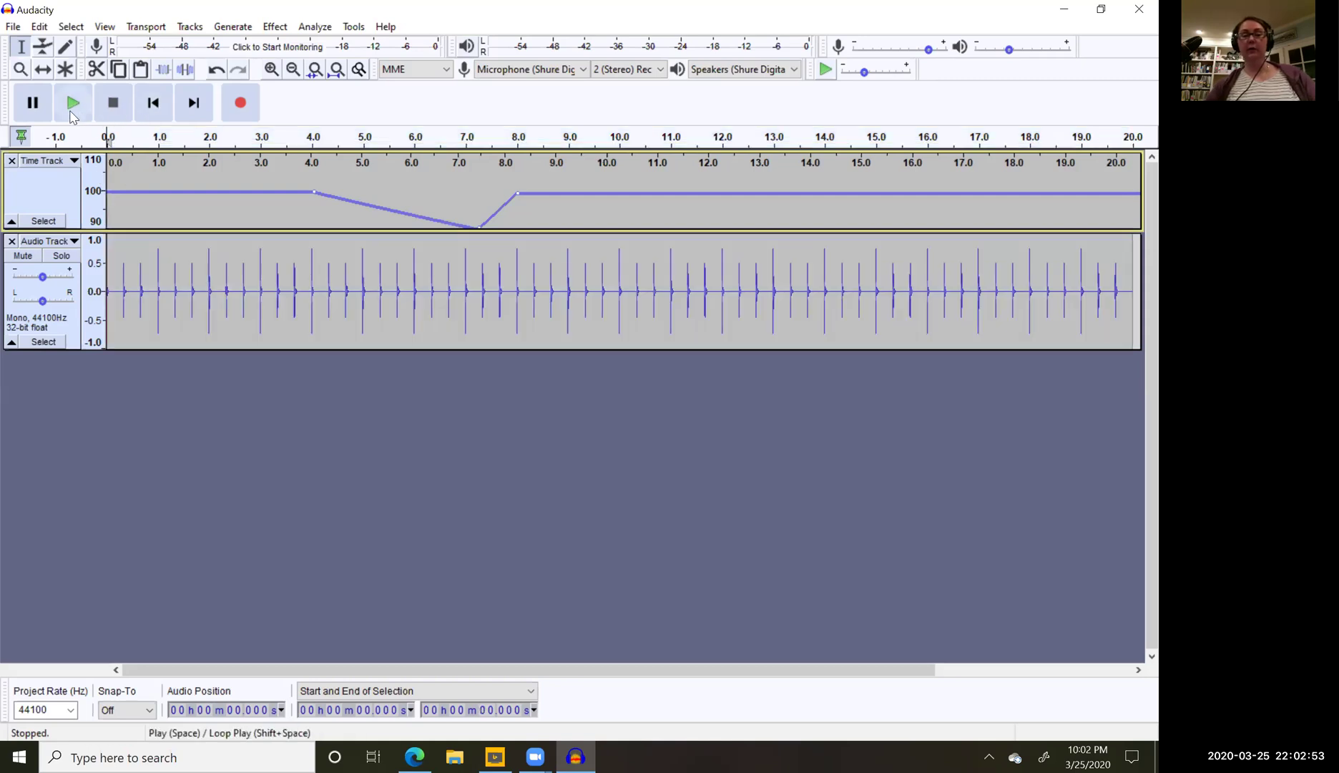
left_click(73, 107)
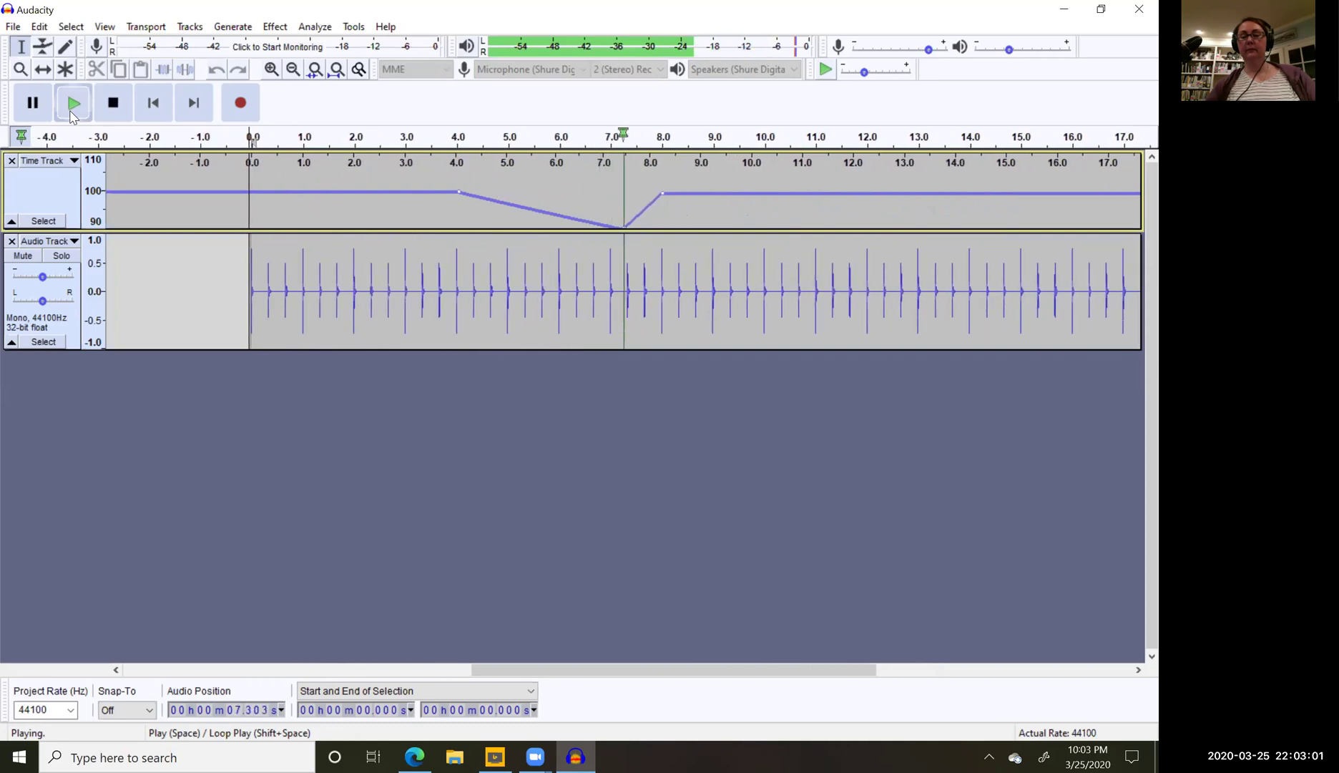
left_click(123, 115)
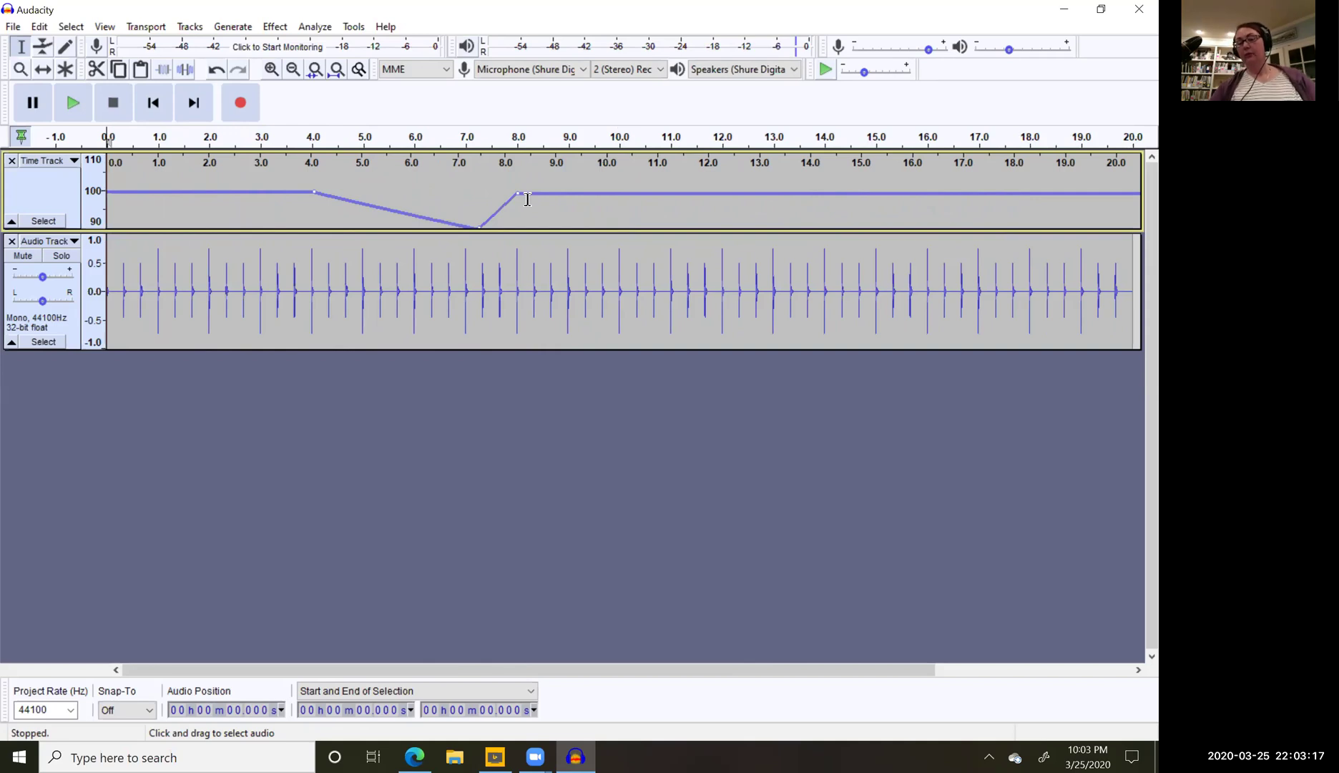
Step: Split the click track at about 13 s and delete all audio after the split
left_click(771, 269)
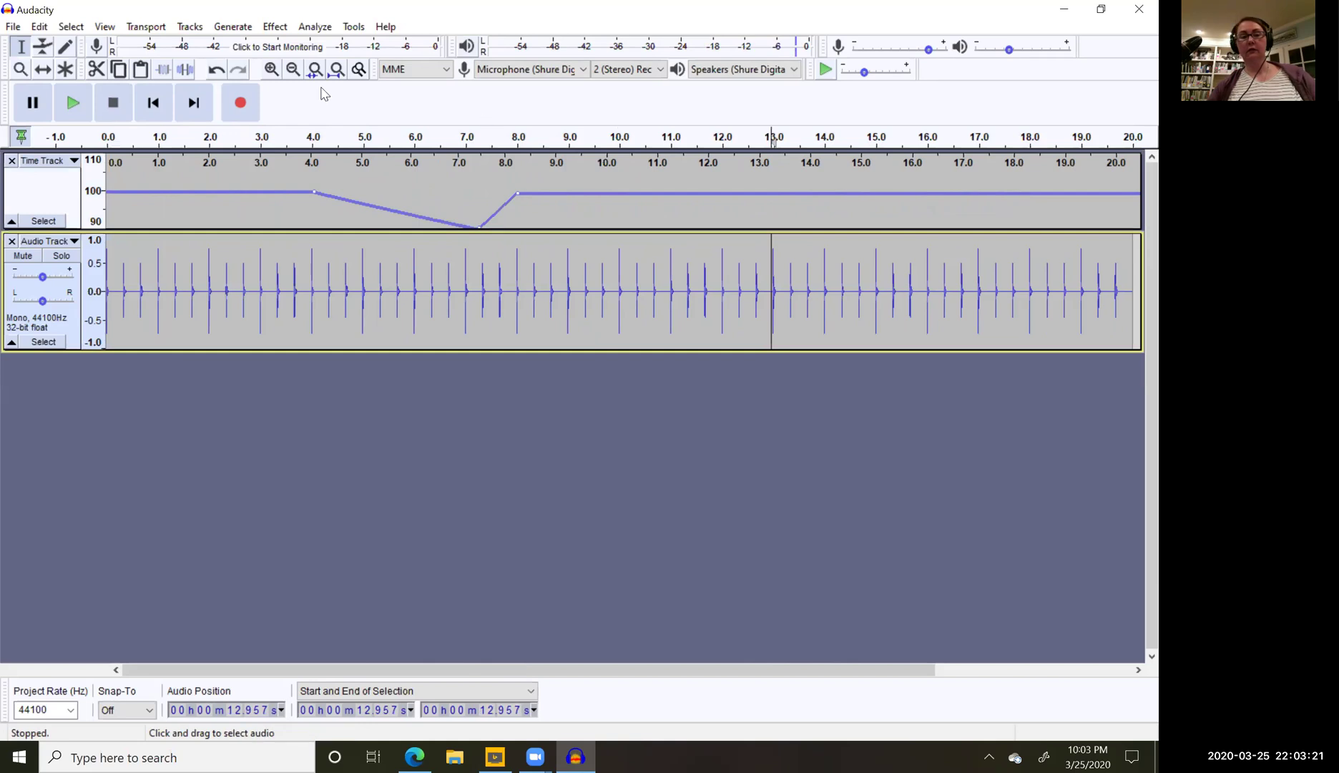
left_click(71, 26)
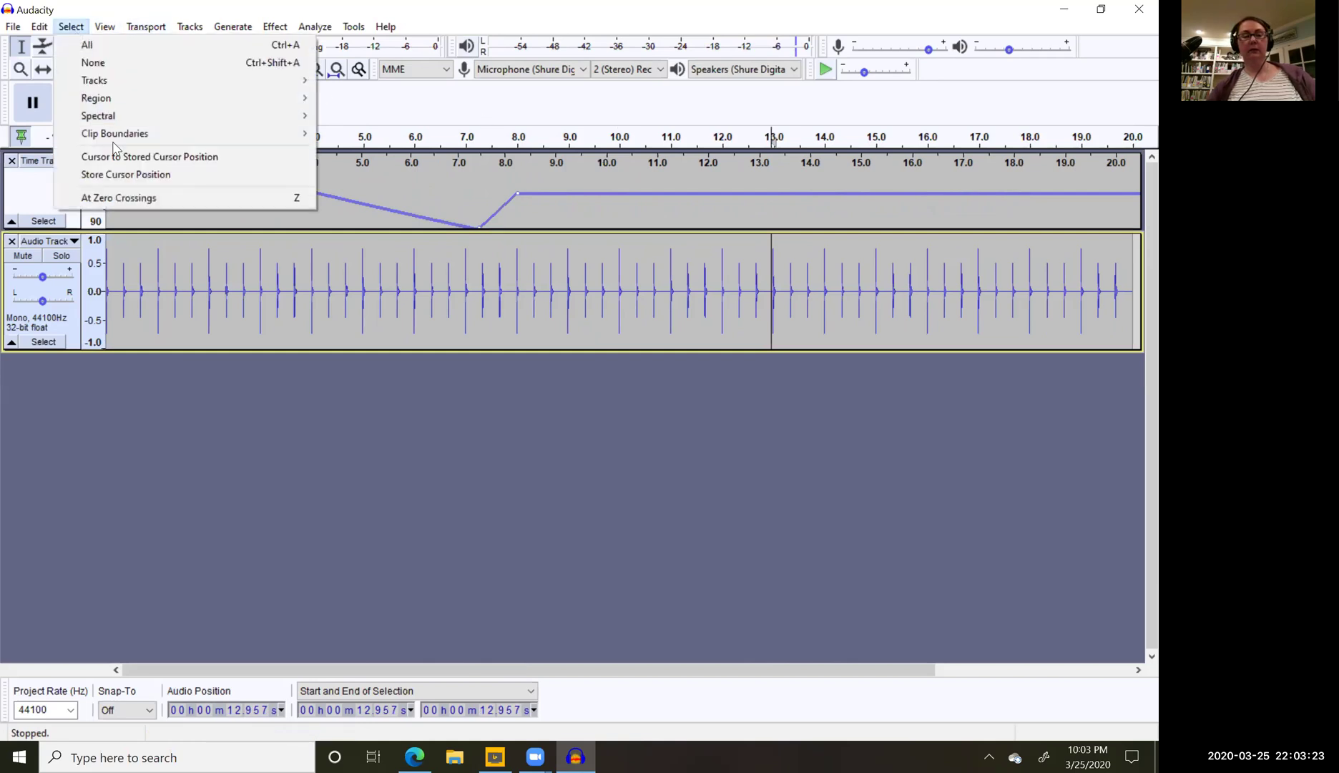
mouse_move(33, 17)
mouse_move(120, 187)
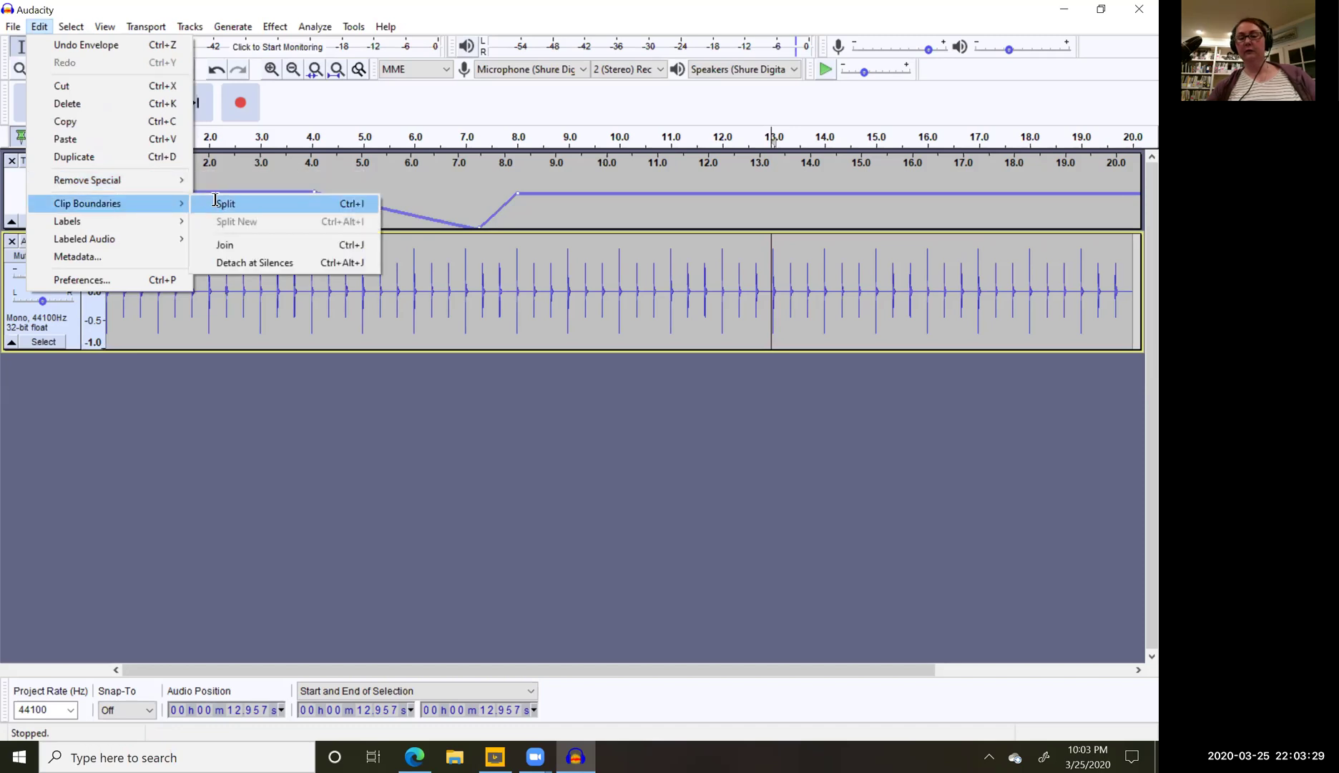
left_click(215, 203)
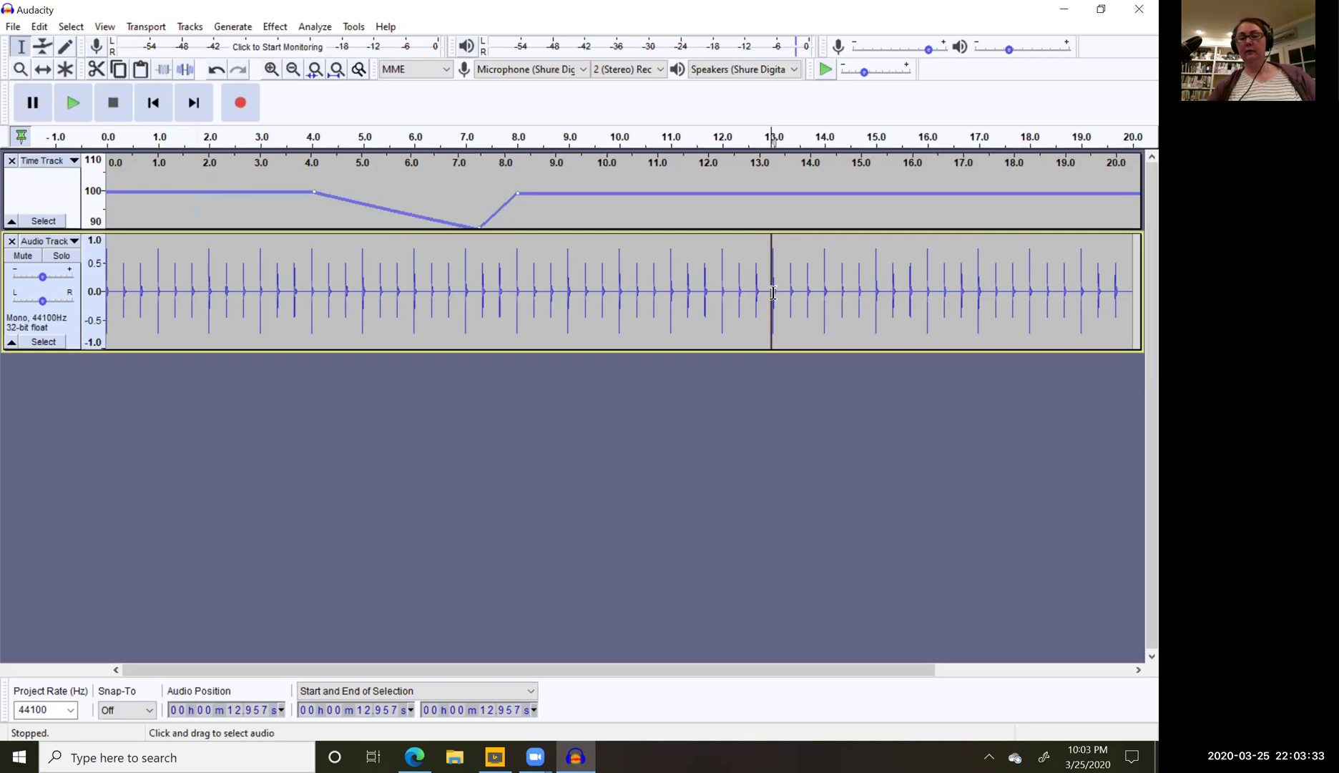
left_click_drag(774, 297, 1144, 362)
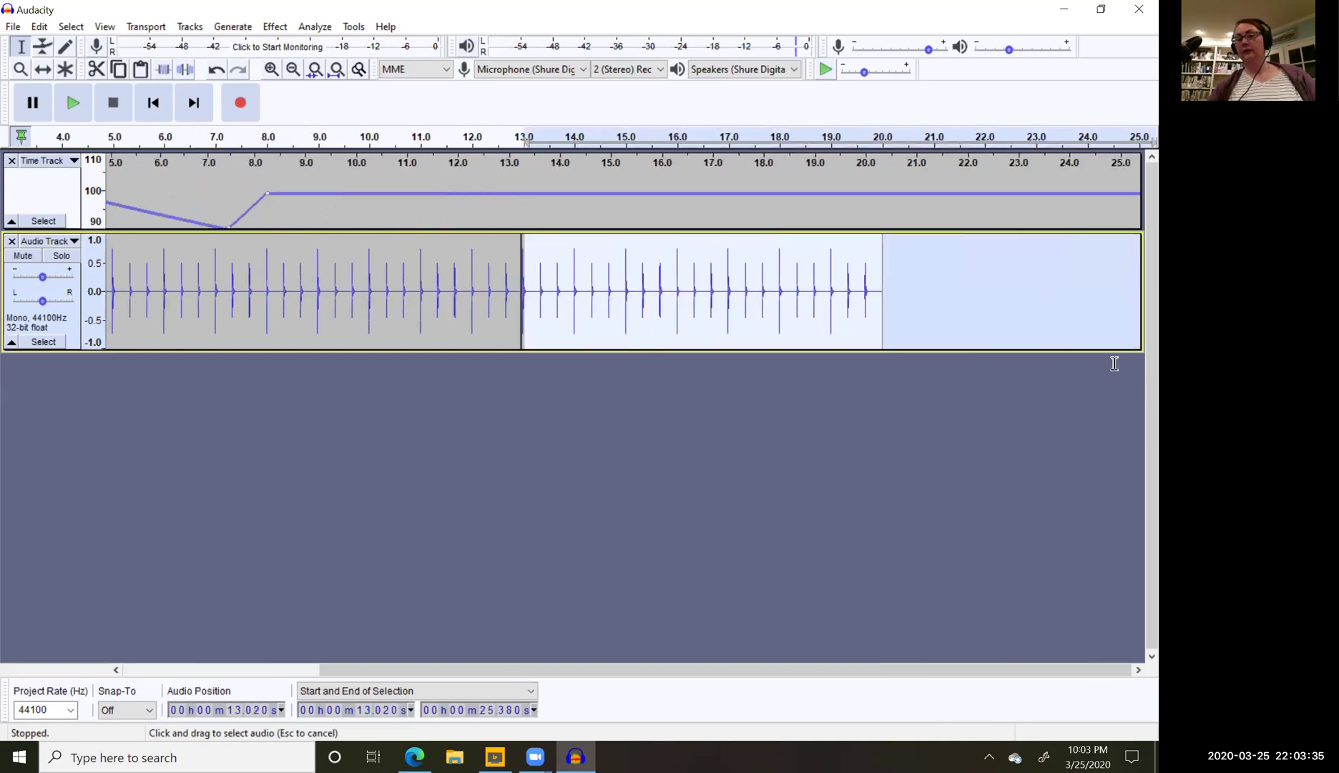
key("Delete")
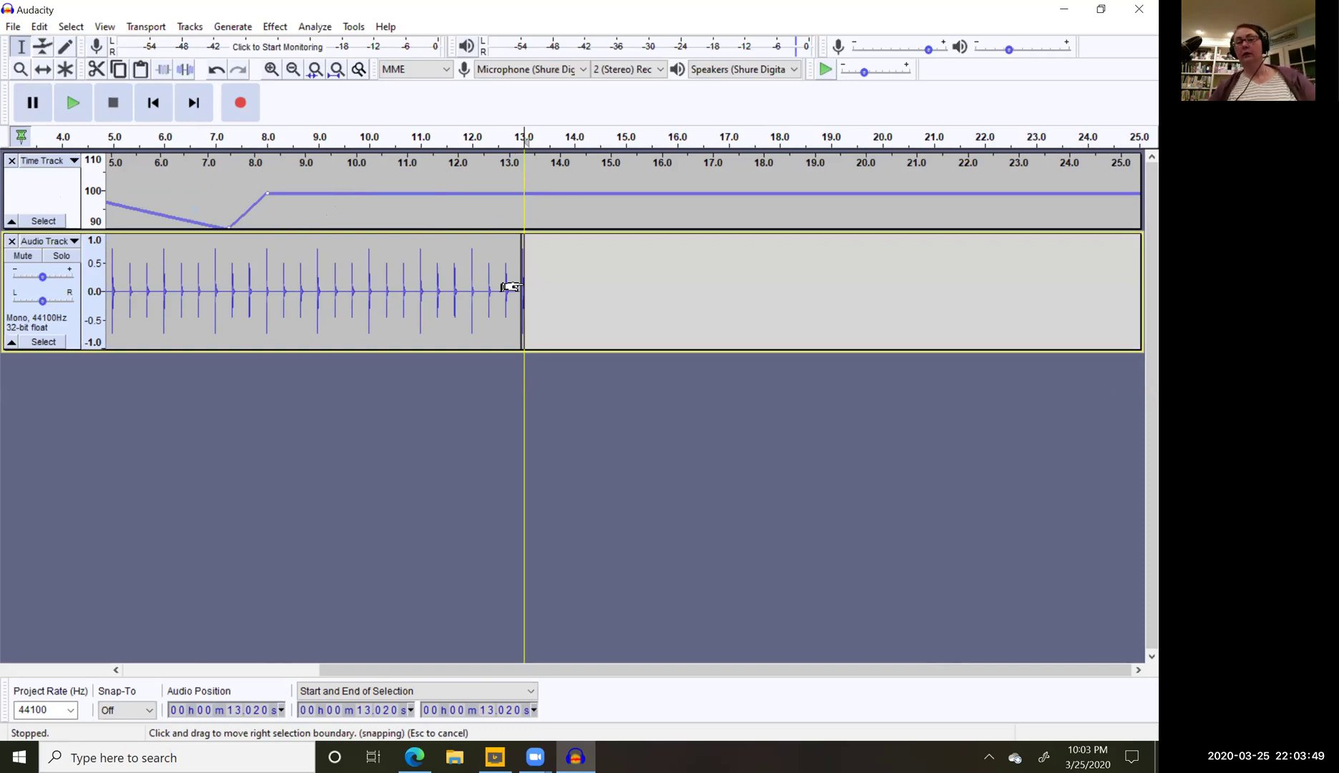
Step: Zoom in on the clip end and delete the leftover fragment from 13.00 to 13.107 s
left_click(233, 27)
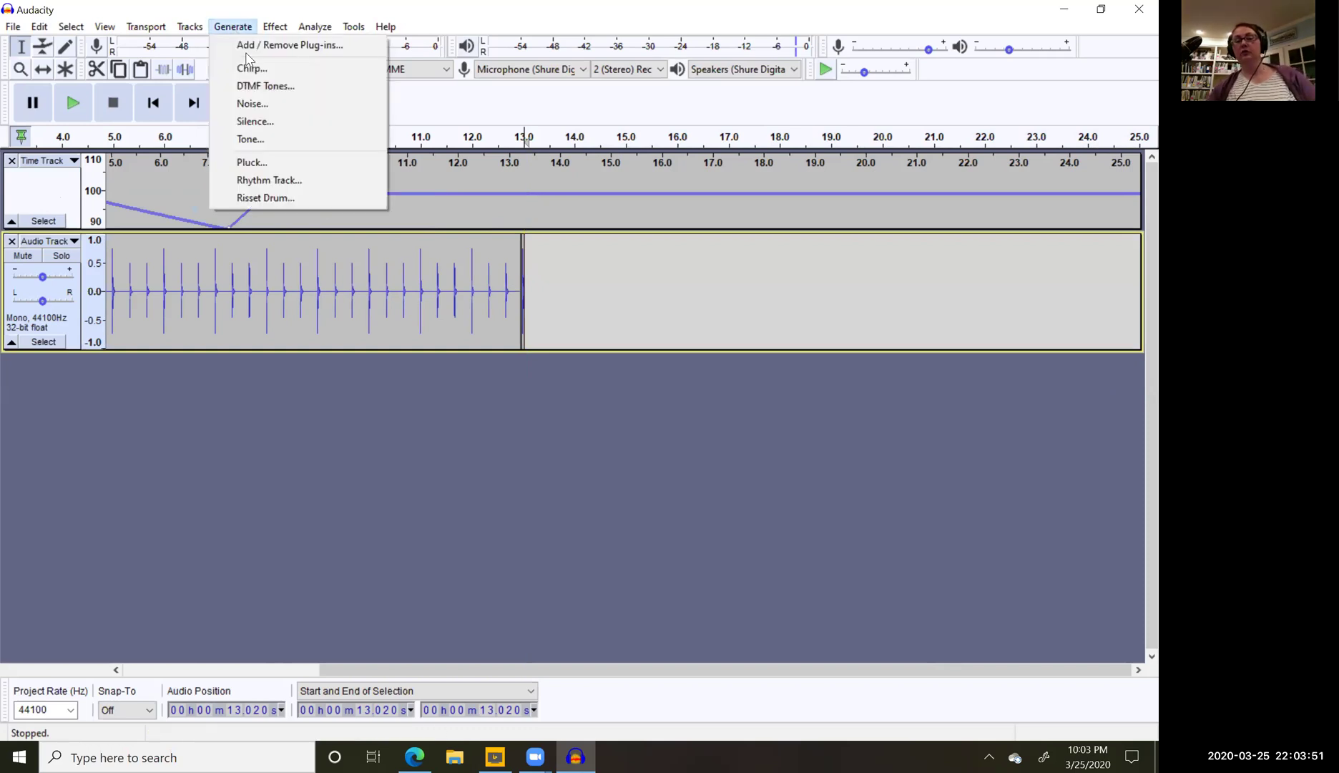
left_click(528, 289)
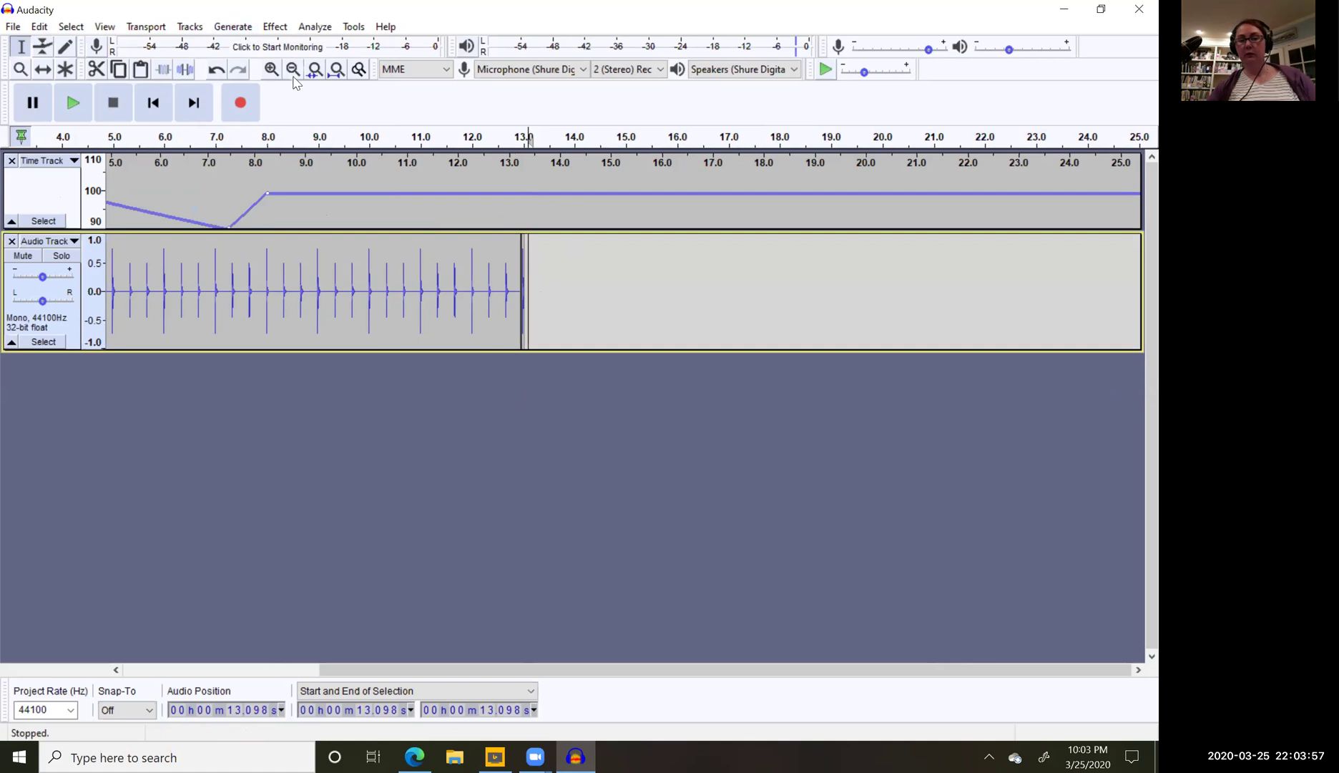
left_click(273, 70)
left_click(272, 70)
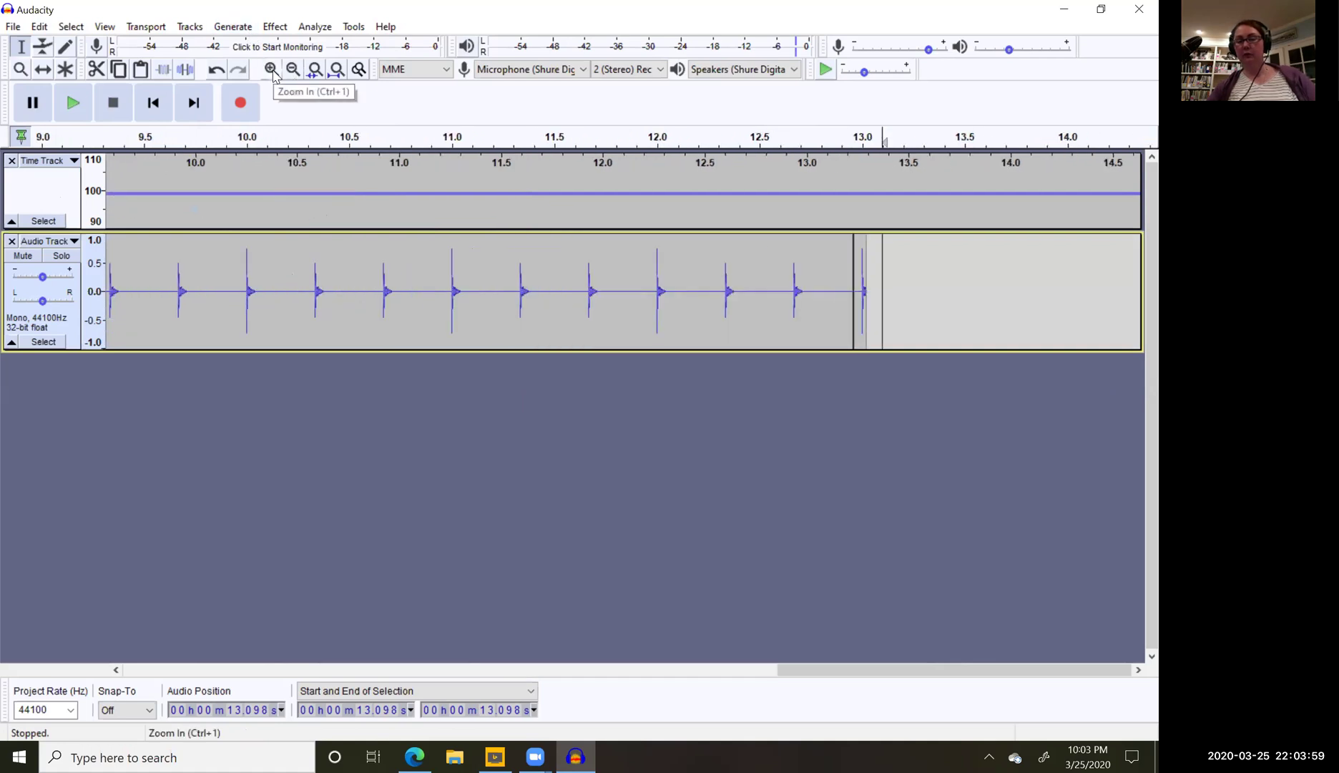
left_click(273, 70)
left_click(273, 71)
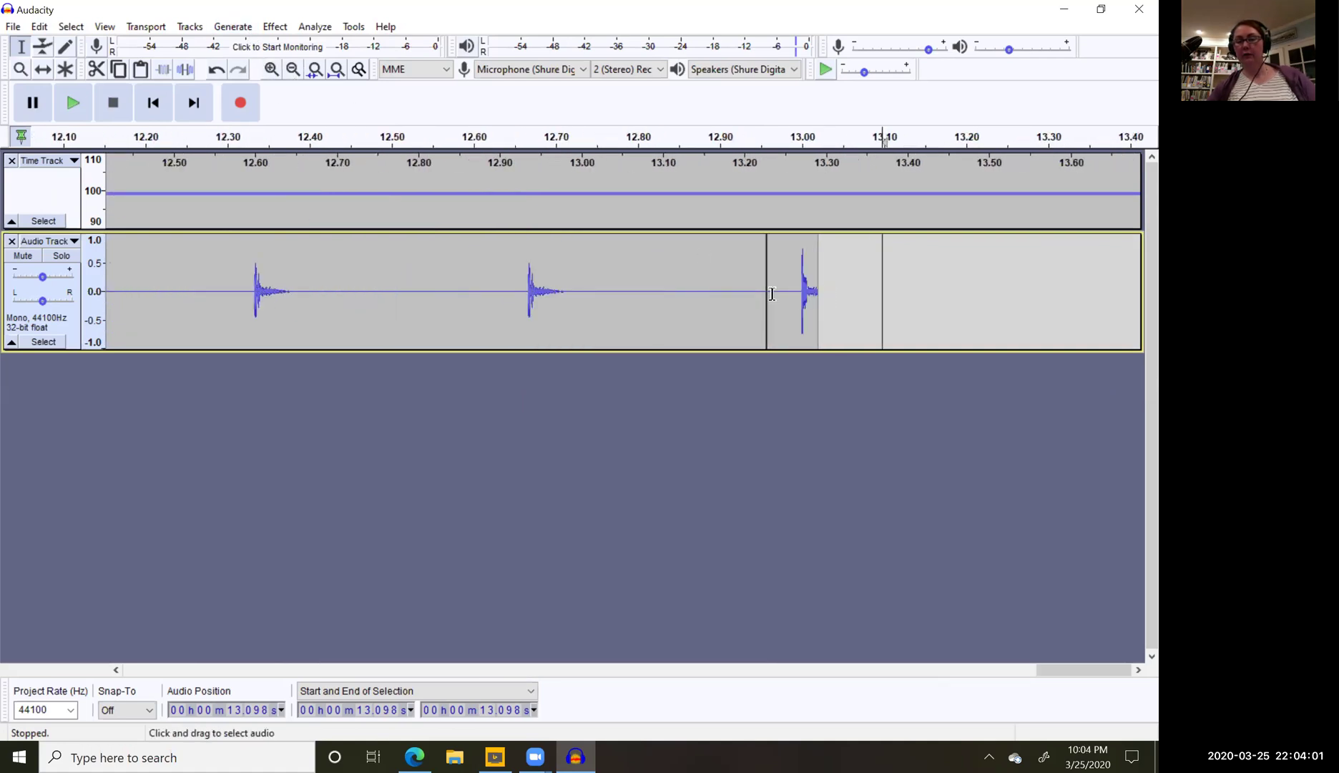
left_click_drag(800, 292, 887, 303)
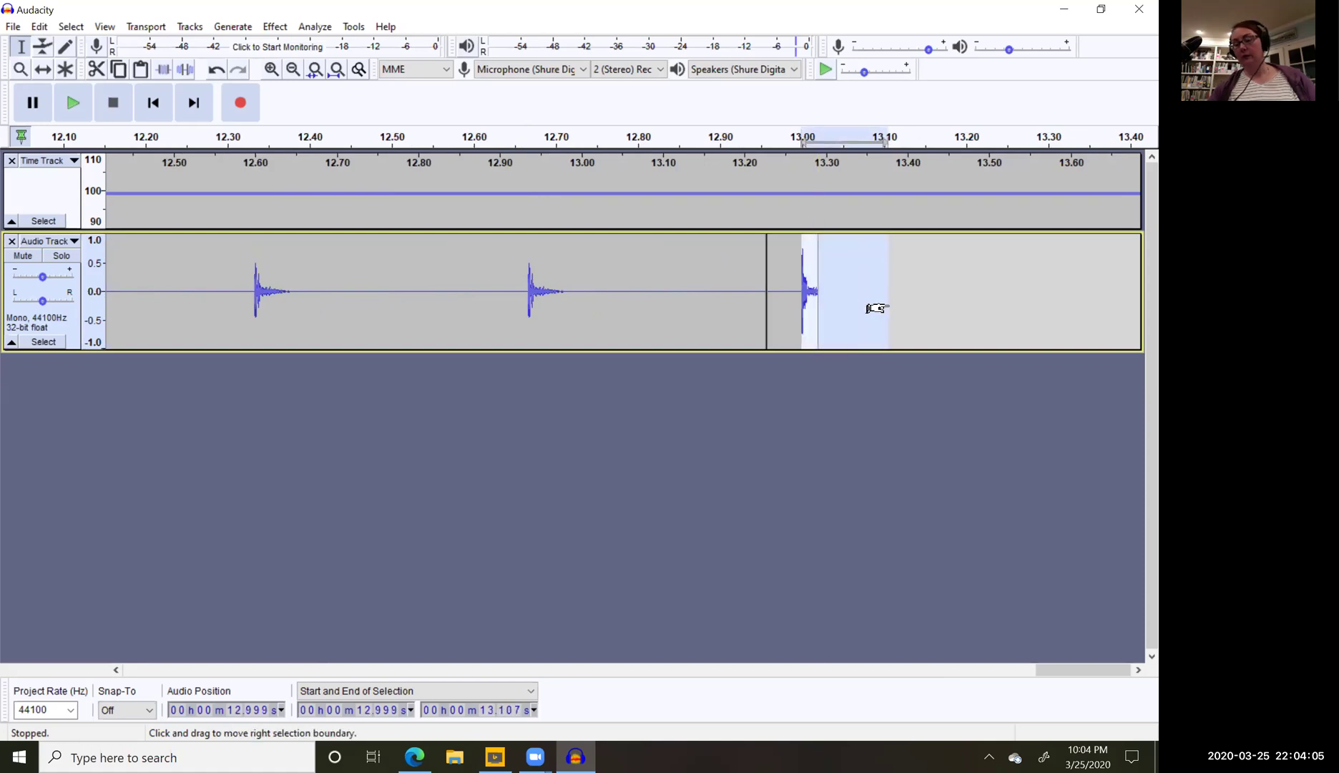
key("Delete")
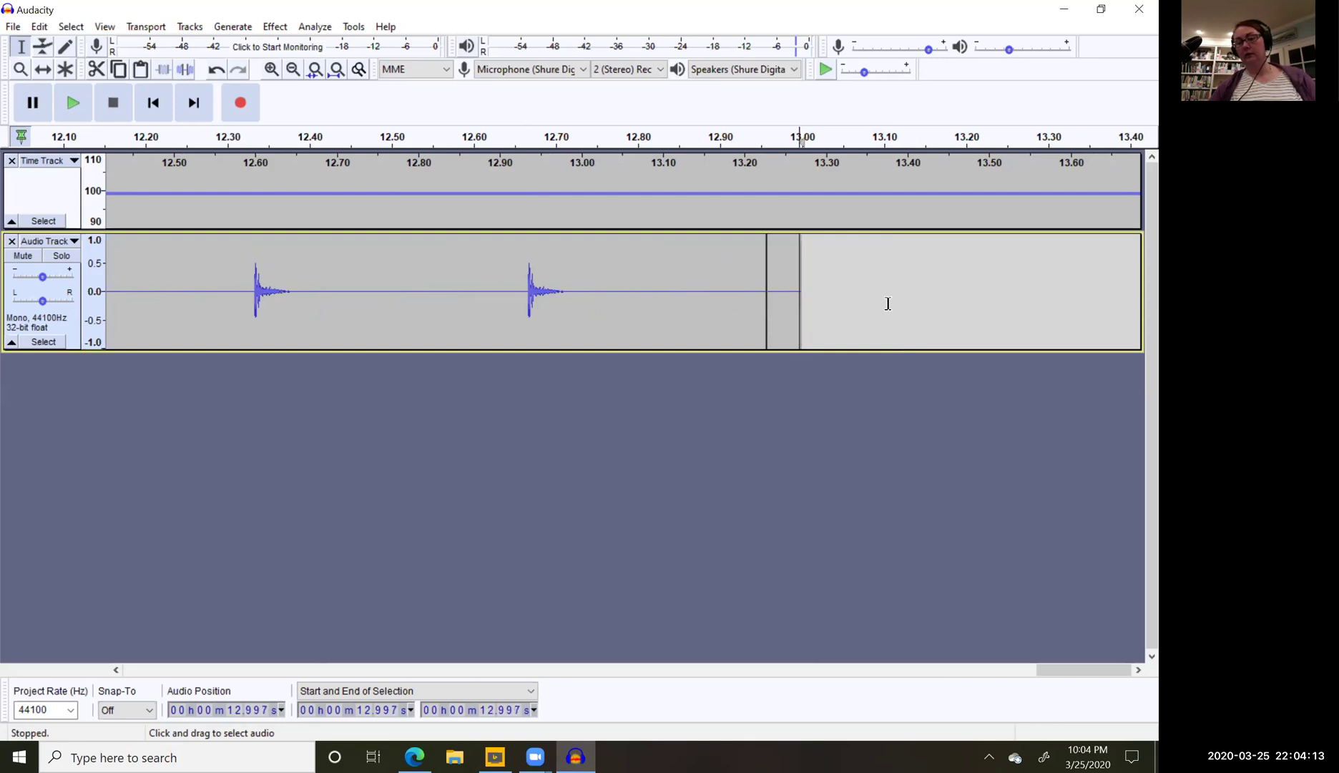
key("Right")
key("Right")
key("Right")
key("Left")
key("Left")
key("Left")
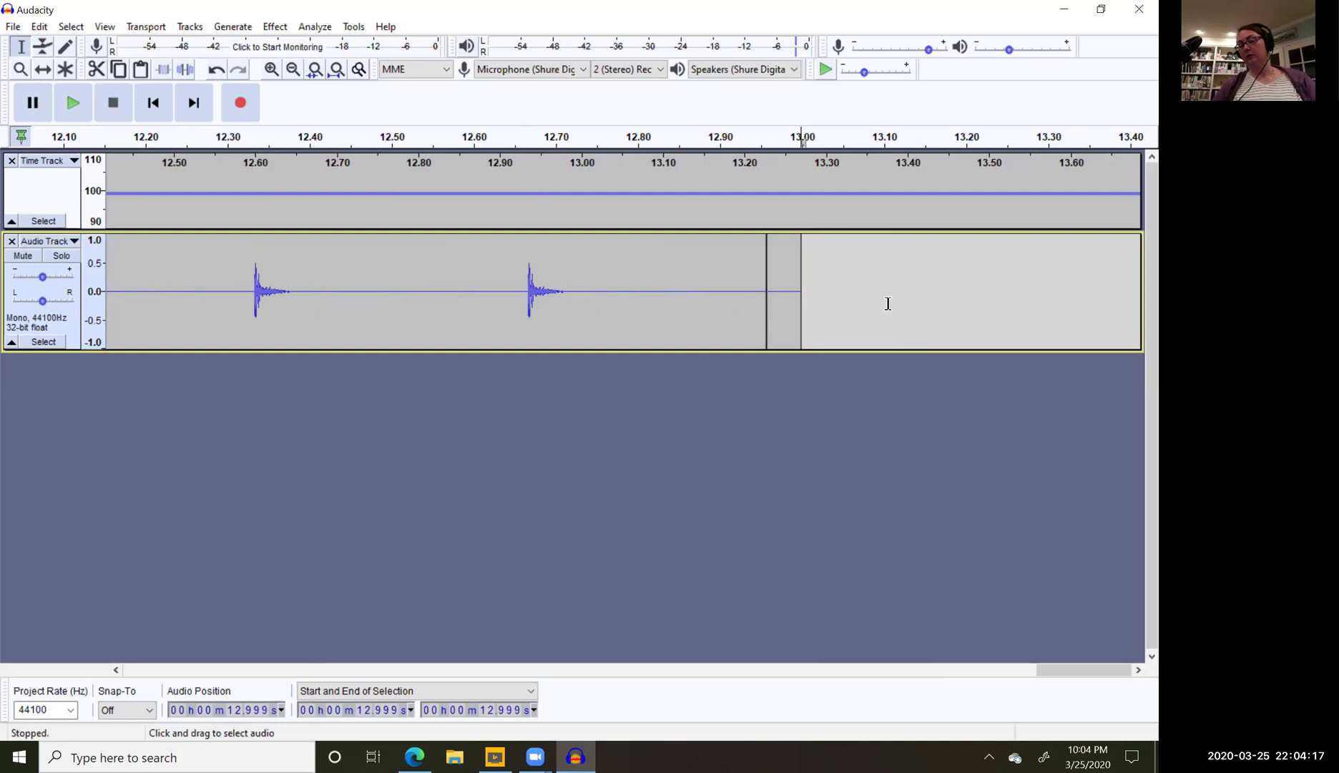
Step: Set the Time Track's lower speed limit to 25%, keeping the upper limit unchanged
left_click(293, 71)
left_click(294, 72)
left_click(294, 72)
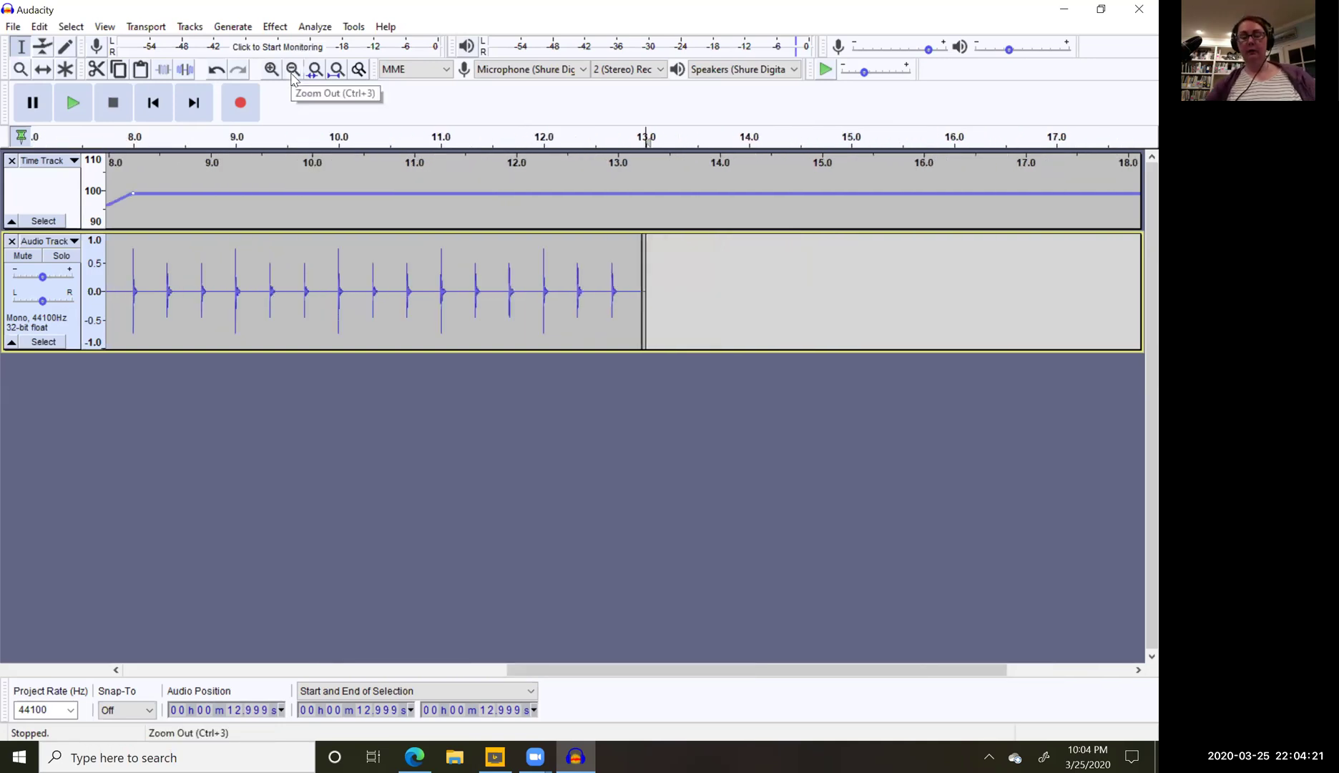
left_click_drag(585, 666, 266, 623)
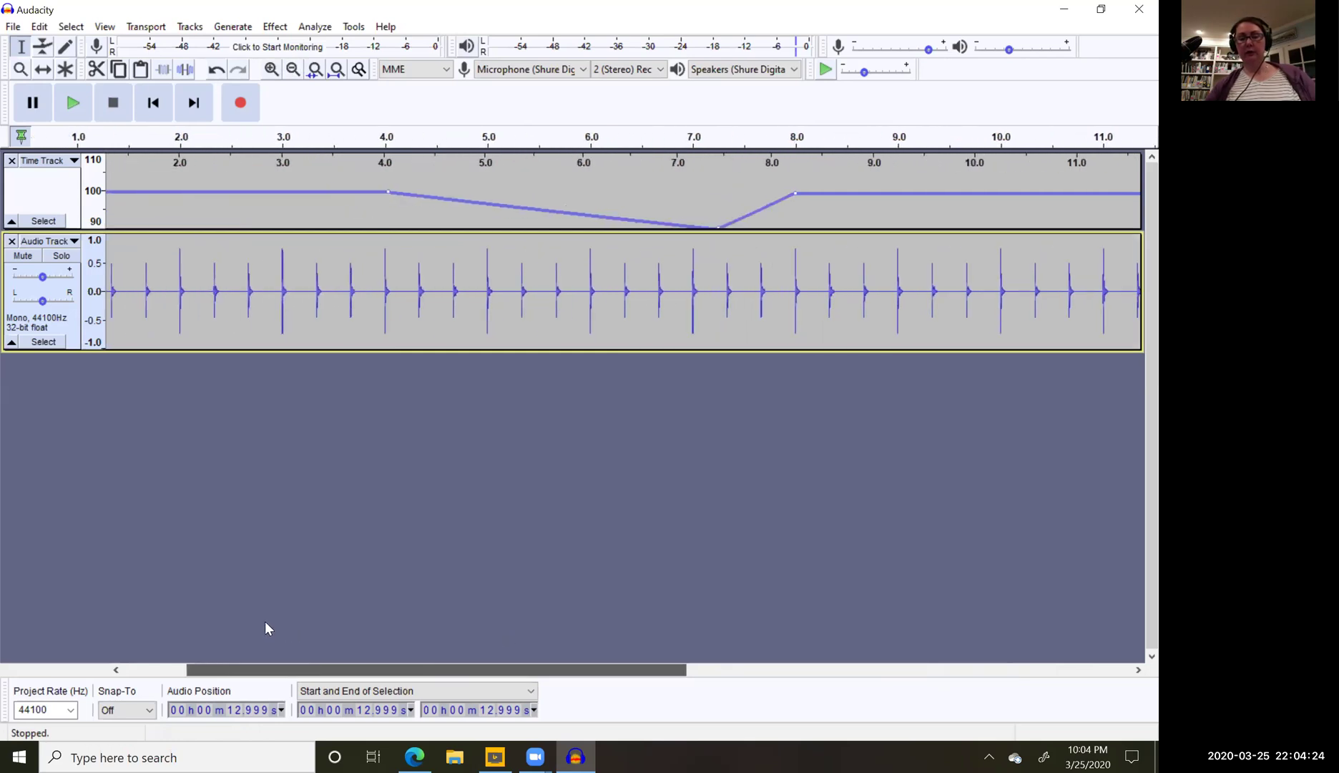
left_click(74, 162)
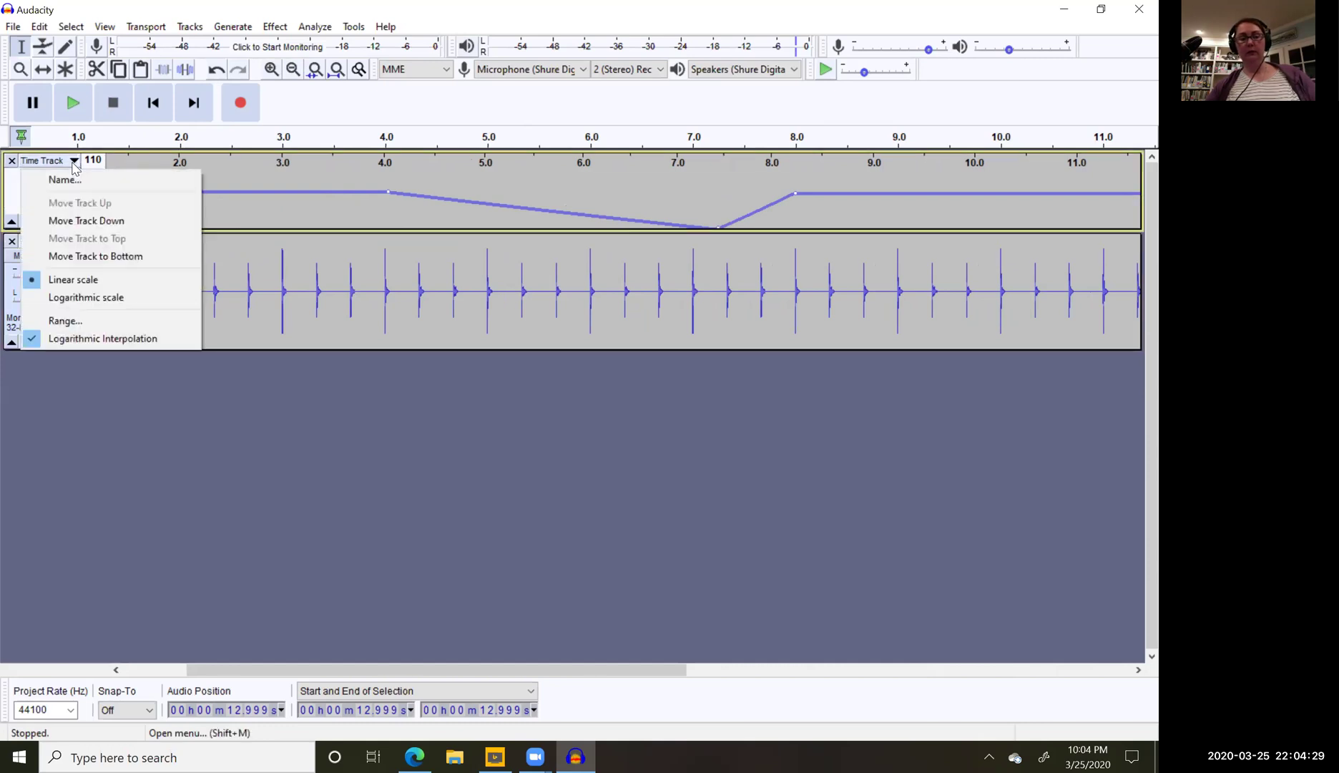
left_click(107, 321)
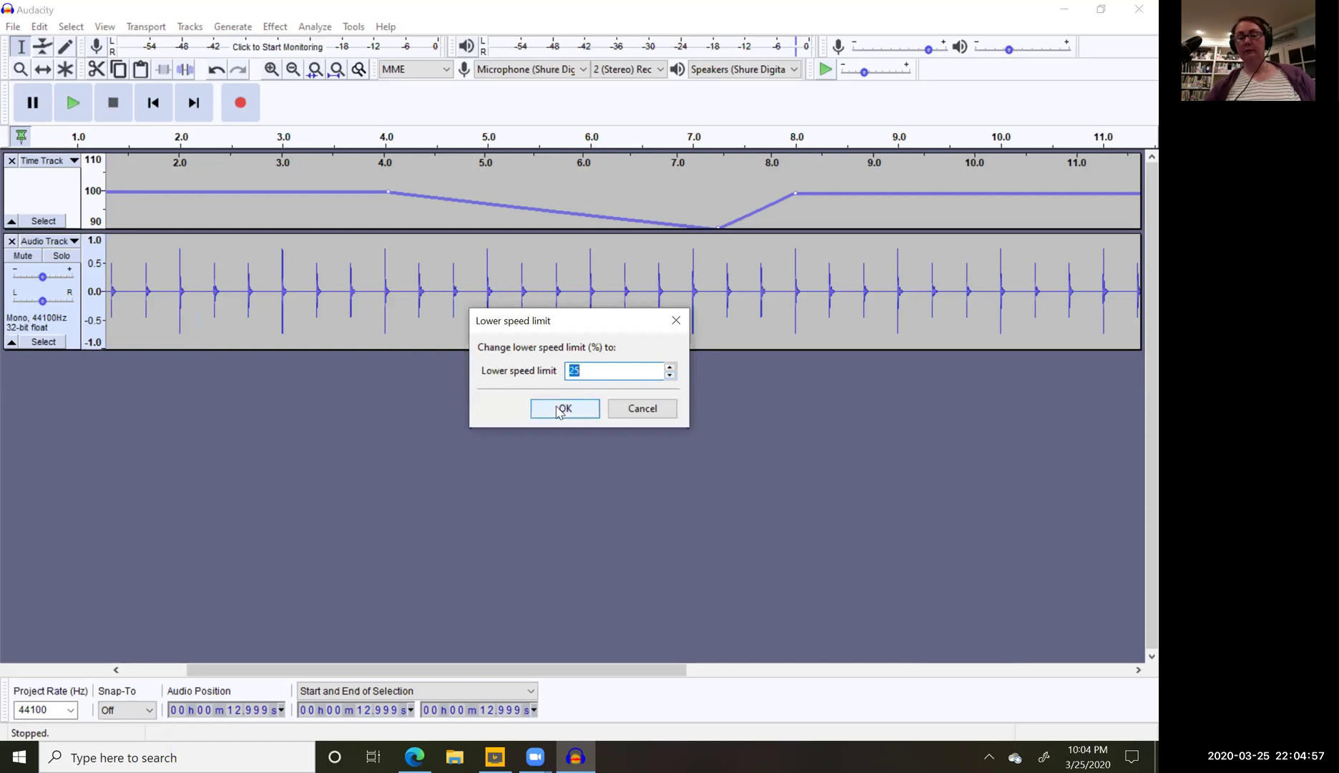
left_click(558, 407)
left_click(565, 409)
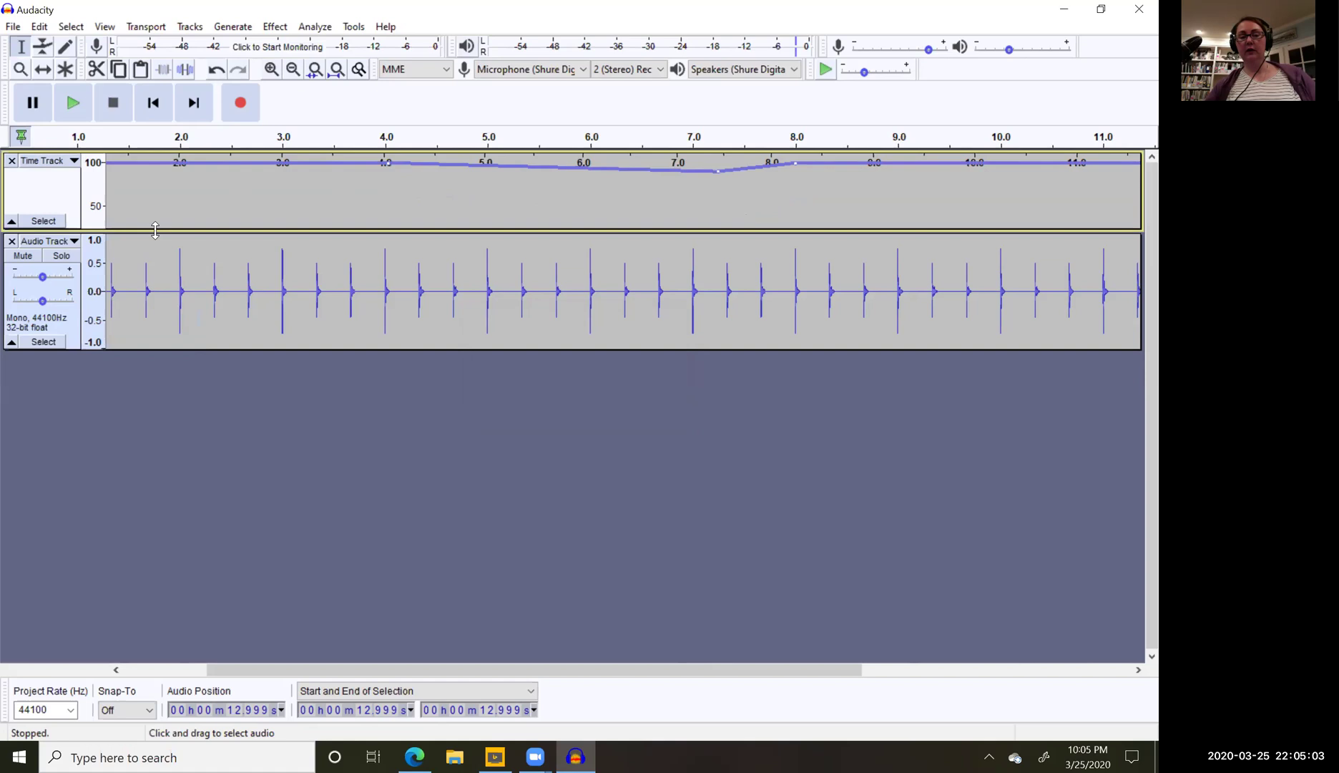
Step: Enlarge the Time Track and drag its dip near 7.4 s down to about 27%
left_click_drag(157, 229, 202, 439)
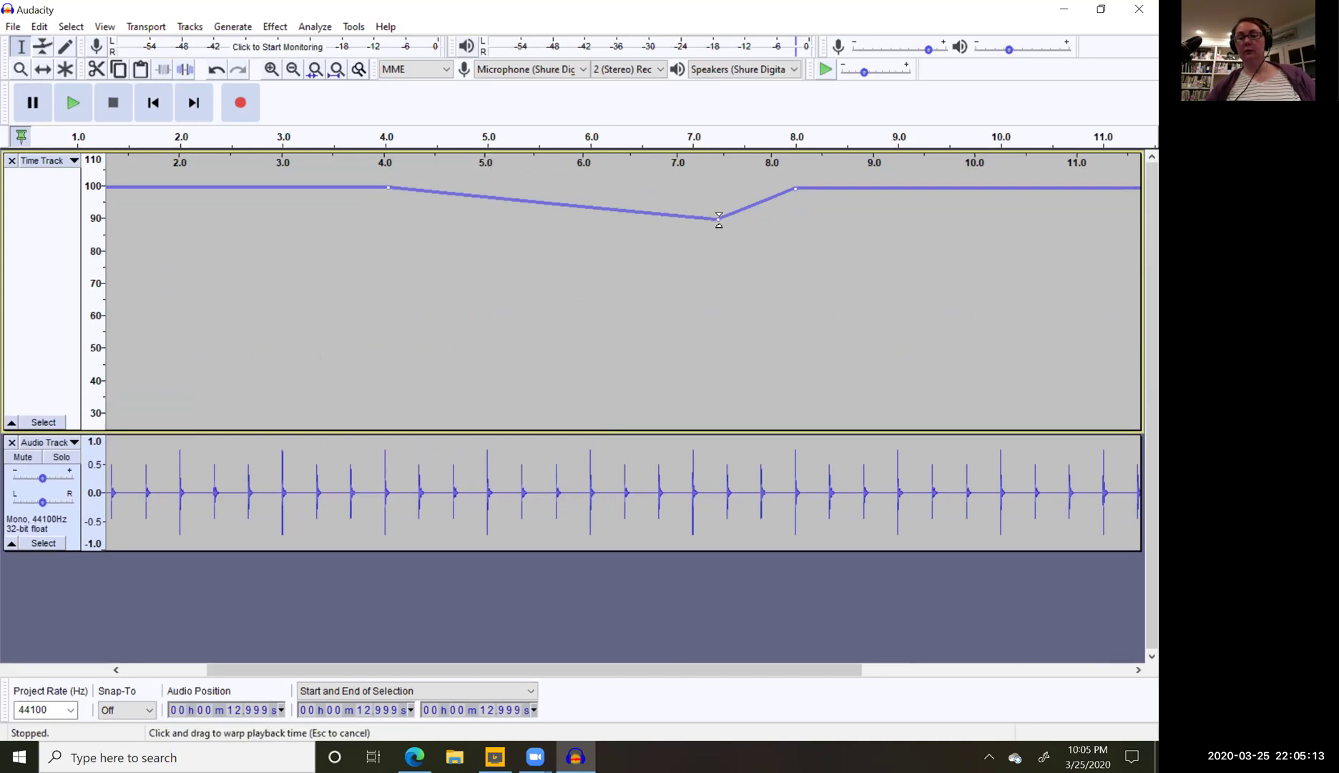
left_click_drag(719, 226, 783, 427)
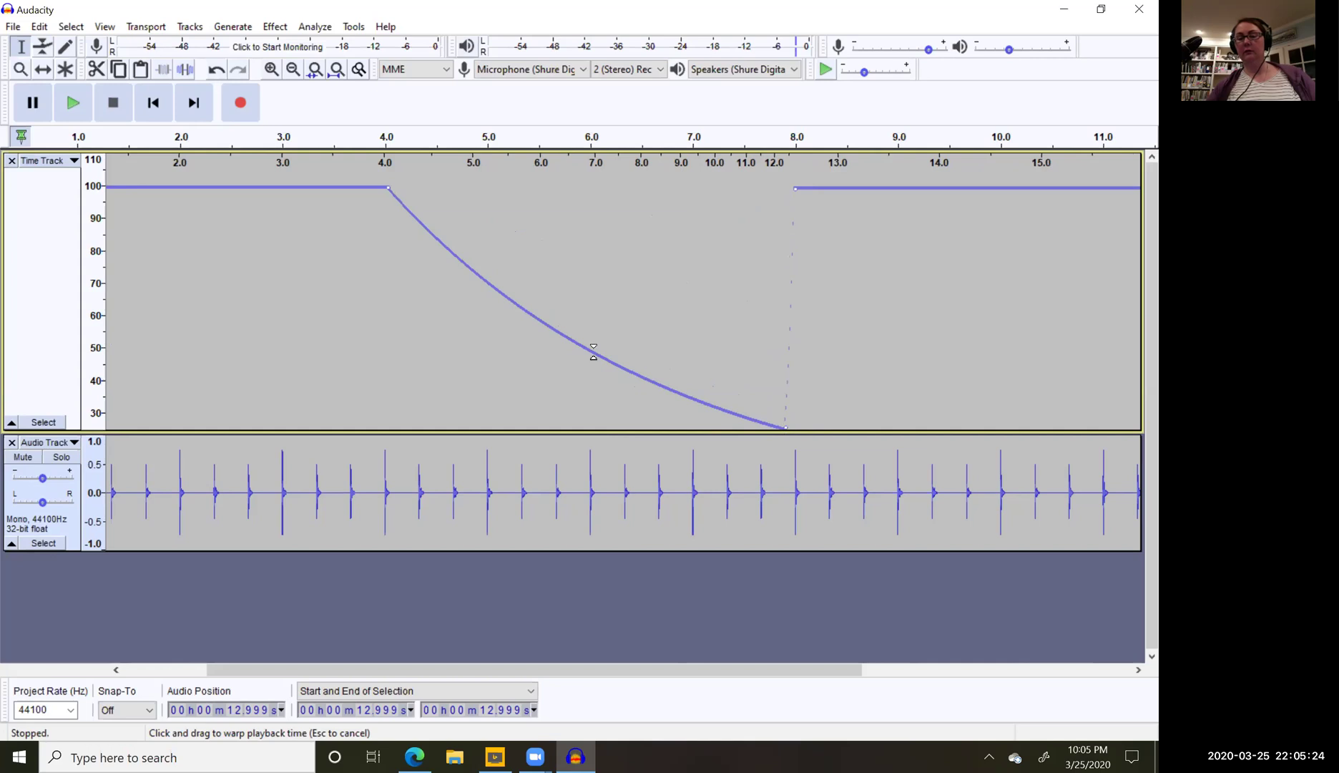
left_click(152, 104)
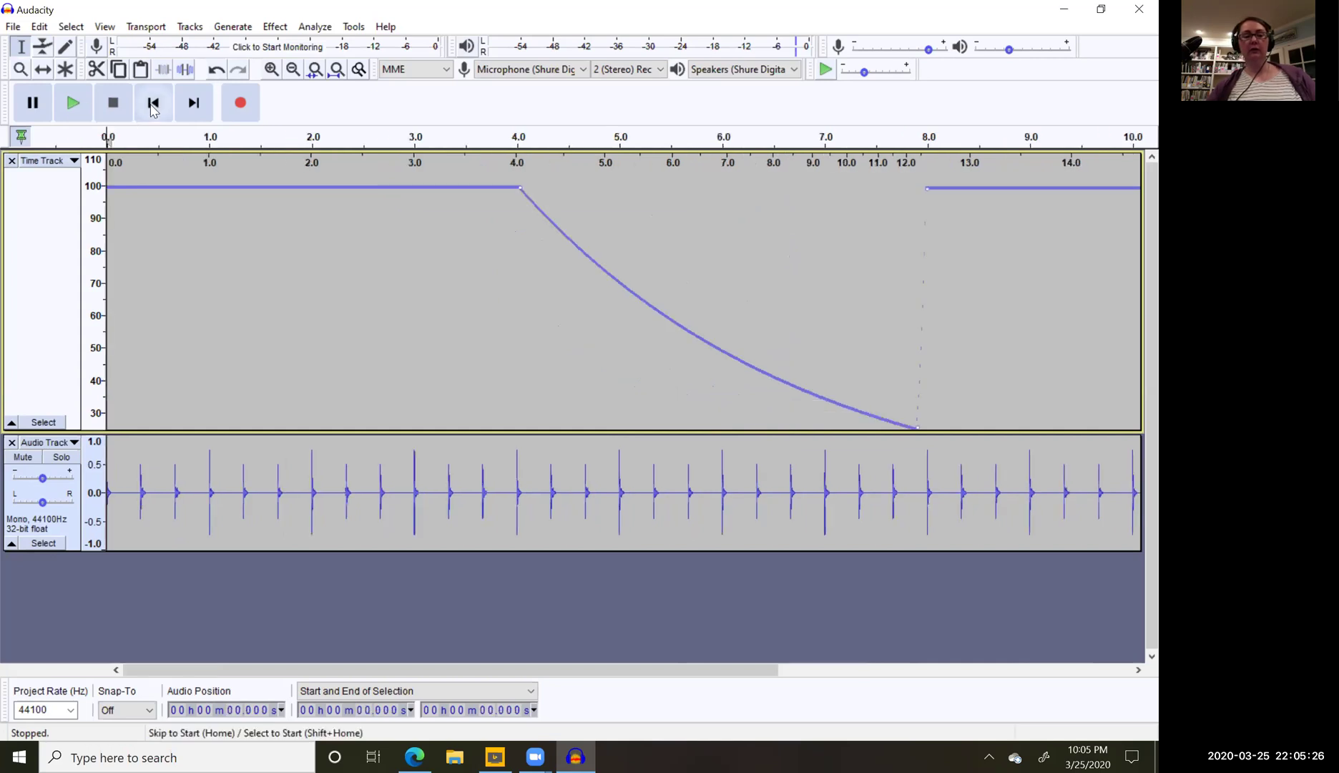
left_click(74, 113)
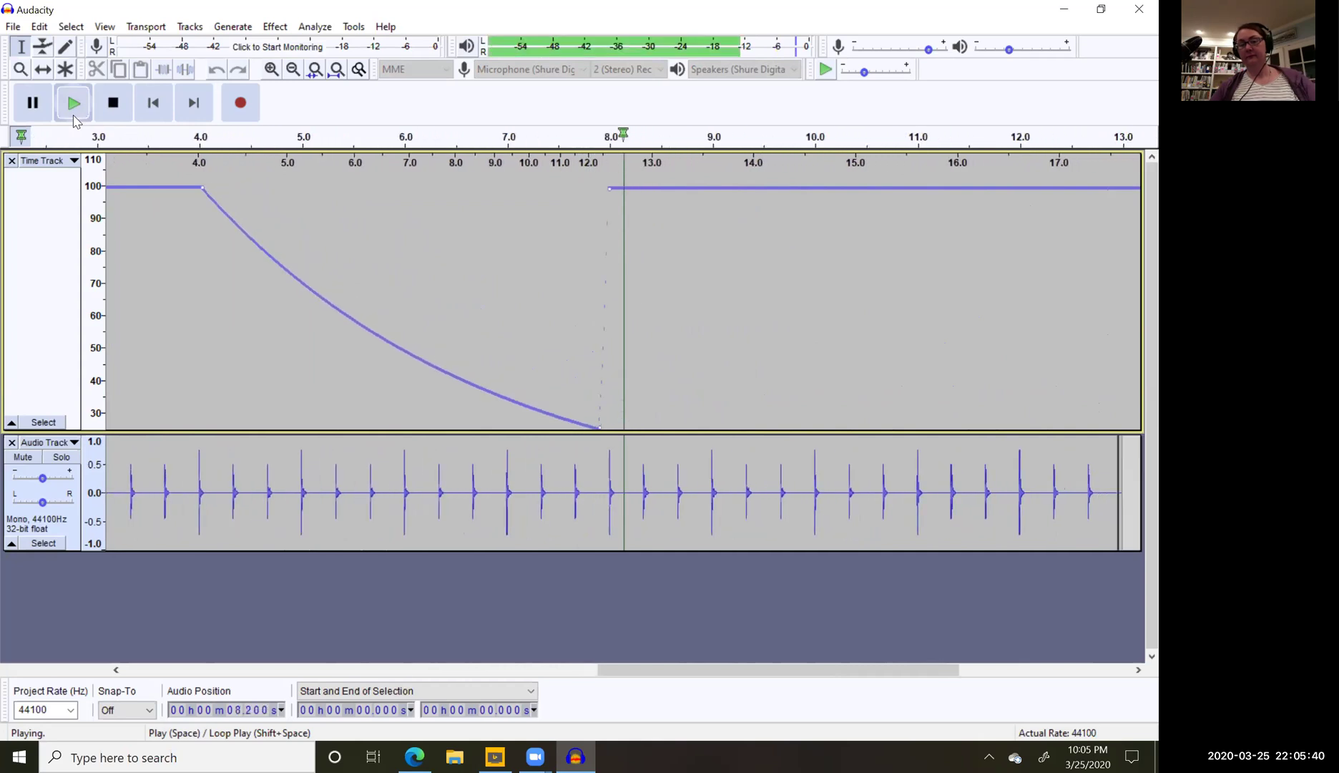
left_click(111, 114)
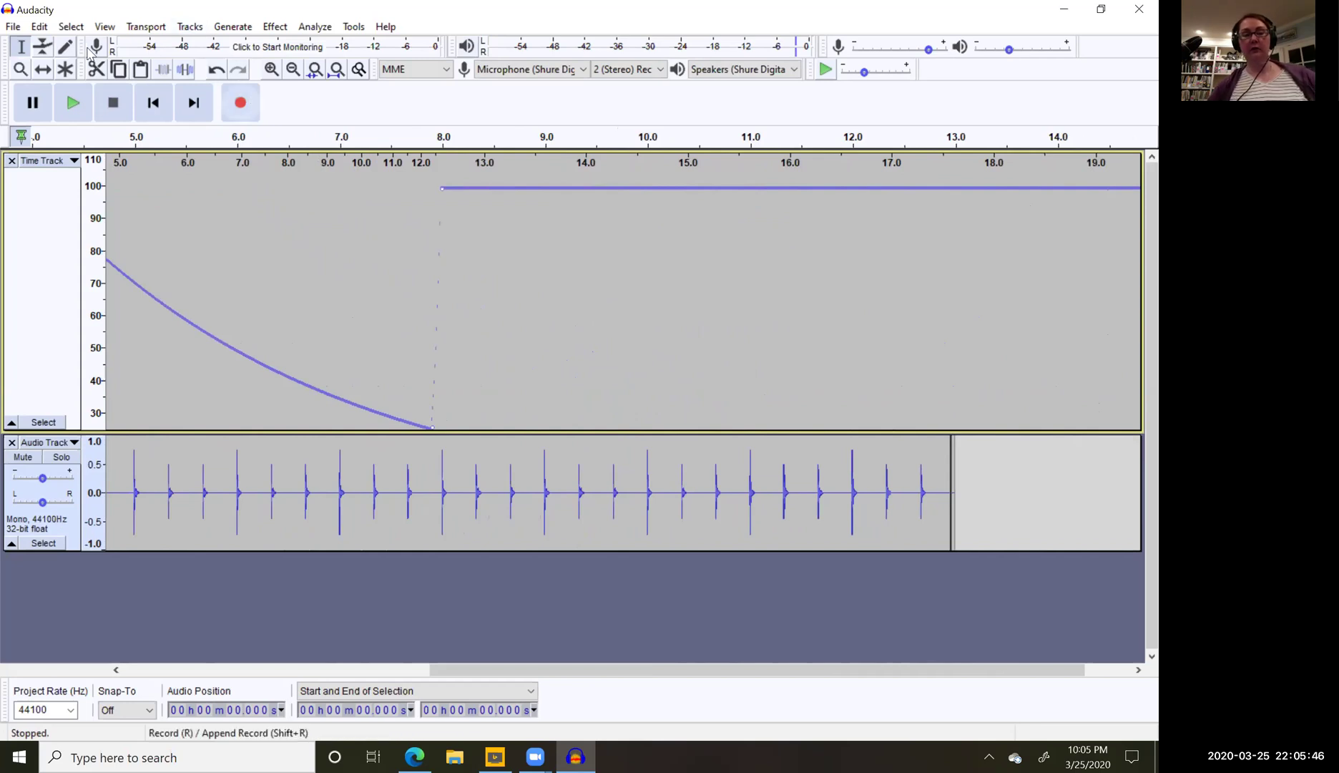
left_click(21, 26)
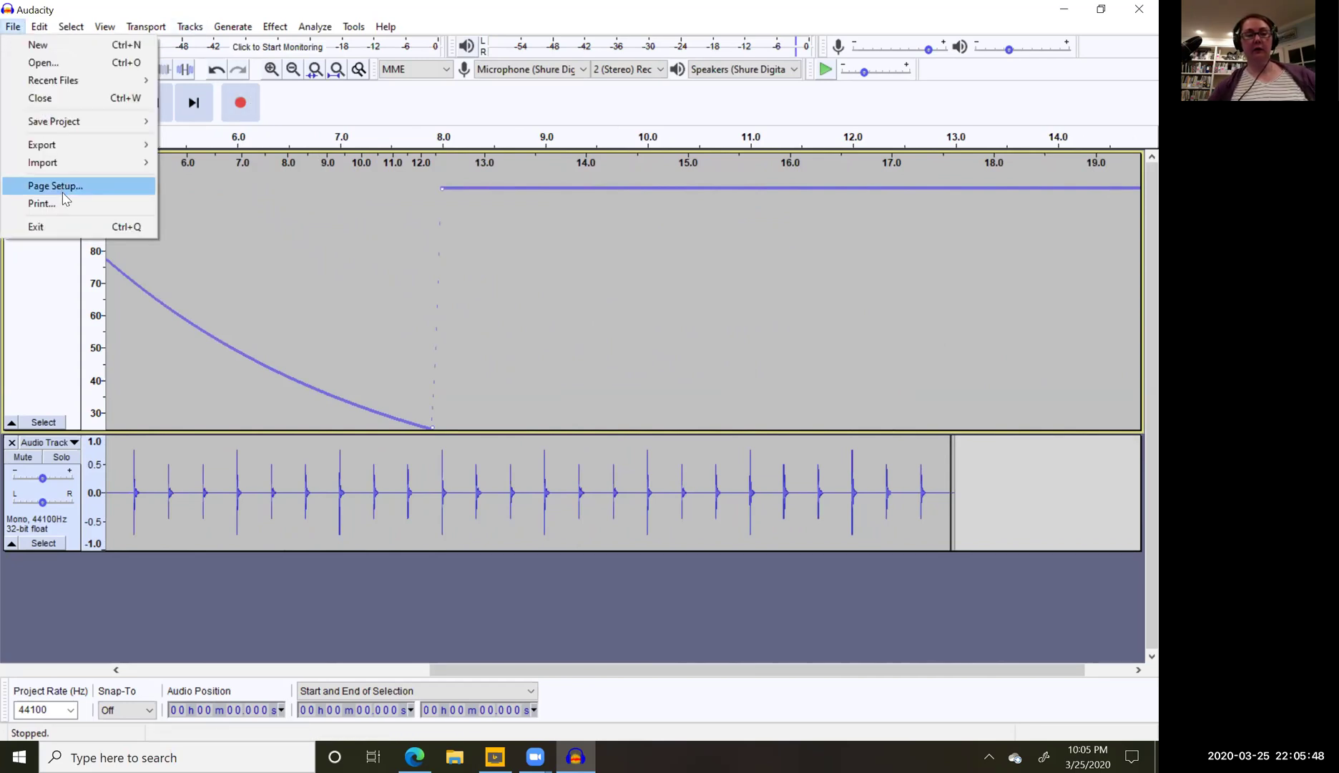
mouse_move(36, 27)
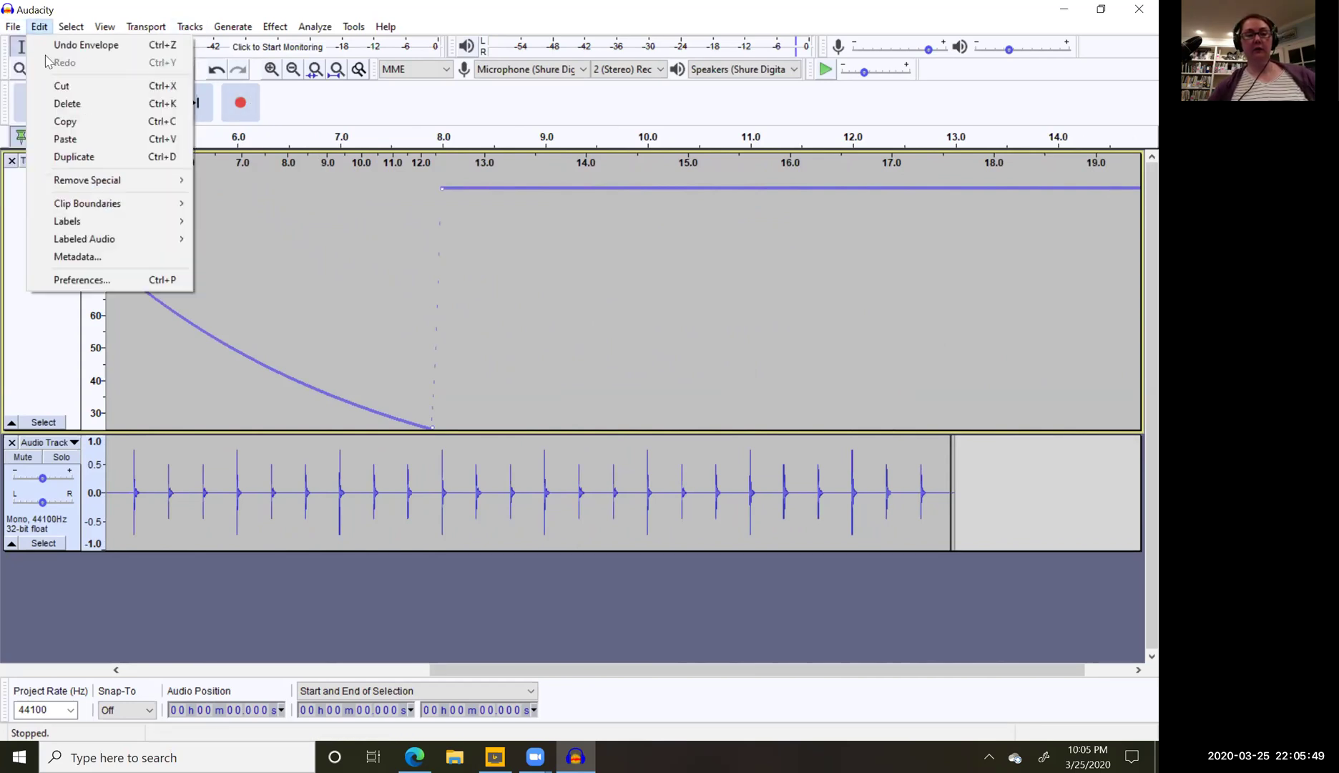
left_click(81, 279)
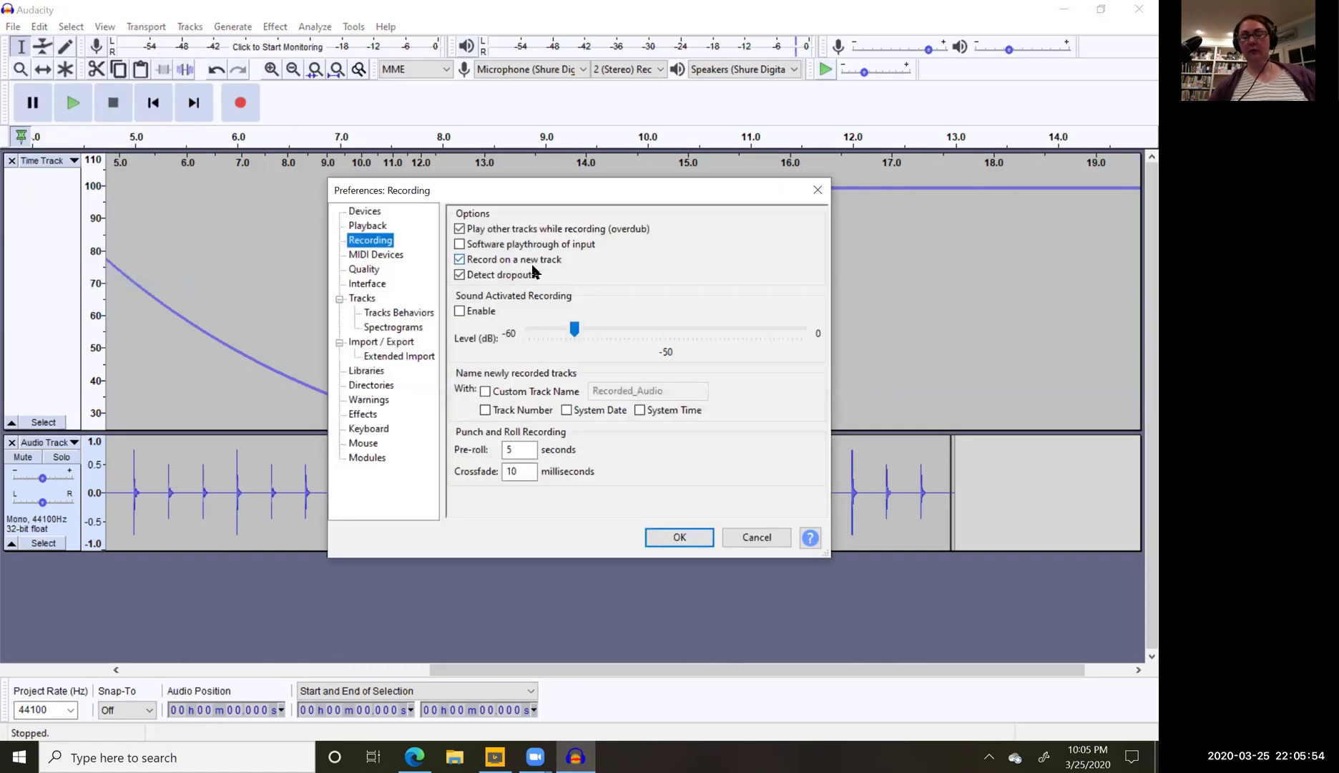
left_click(756, 537)
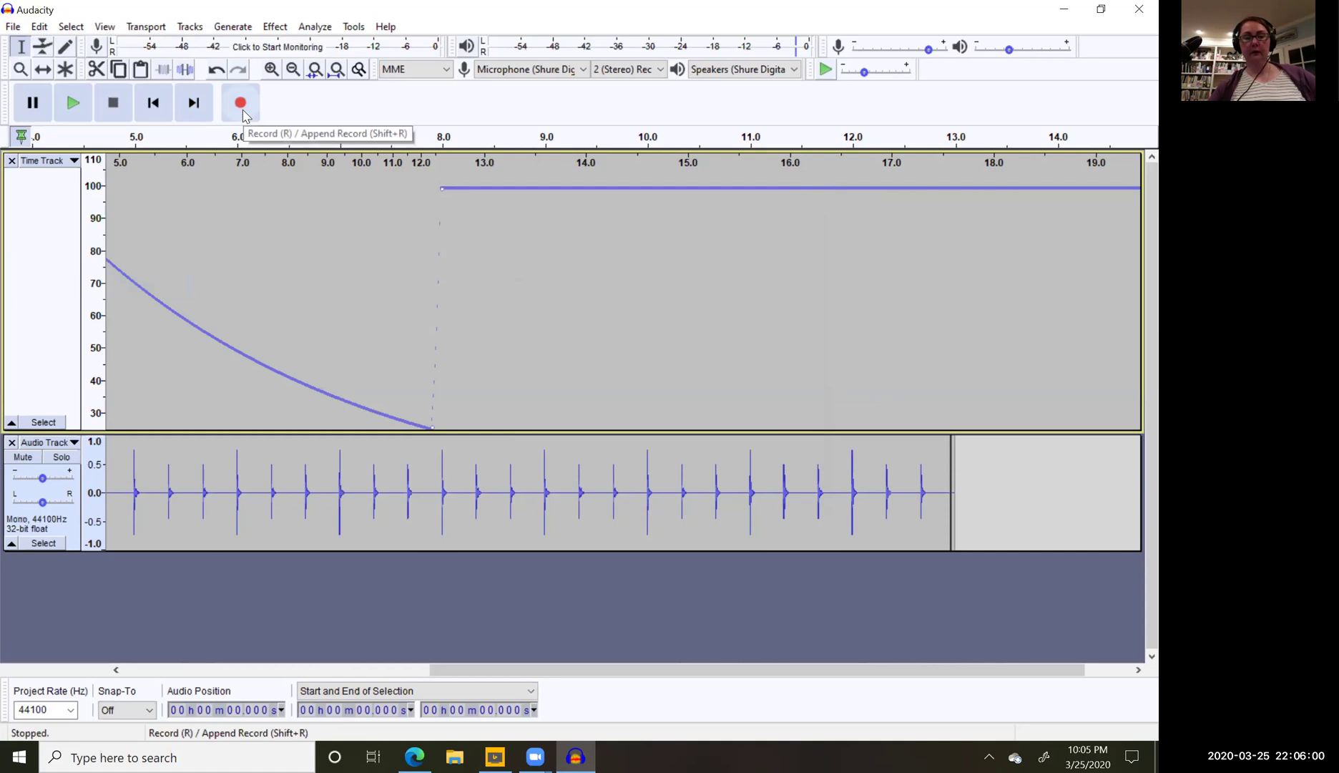
Step: Record a new stereo voice track from the project start, about 11 seconds long
left_click(154, 102)
left_click(242, 113)
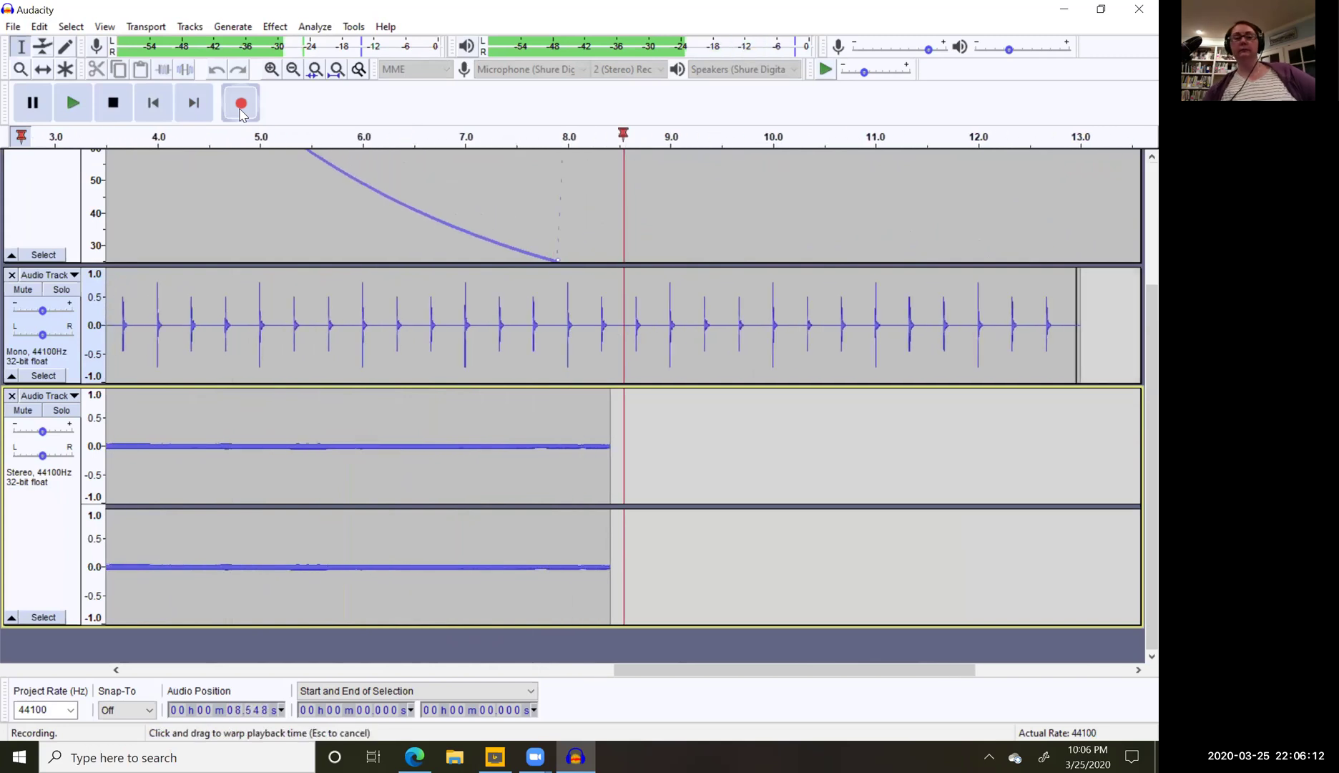
left_click(113, 102)
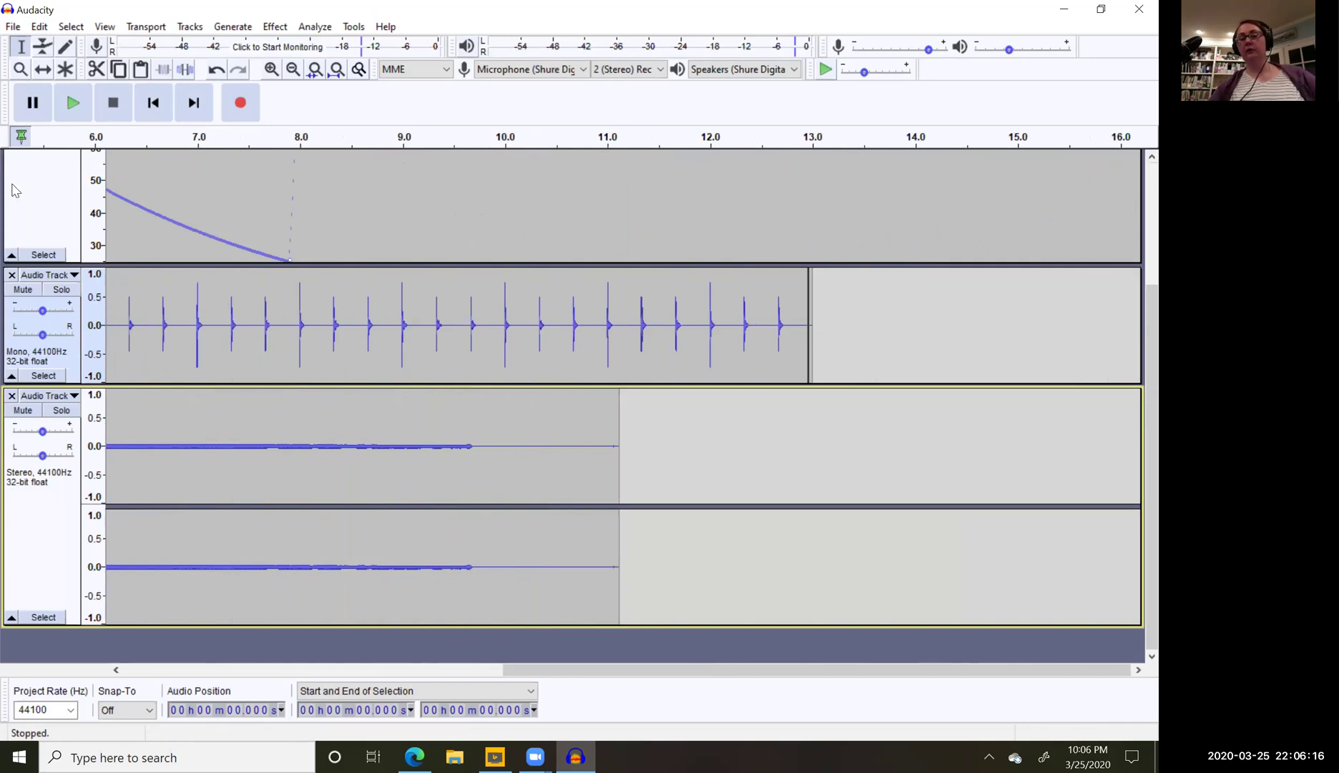
Step: Play the click and voice tracks back together from the start
left_click(146, 111)
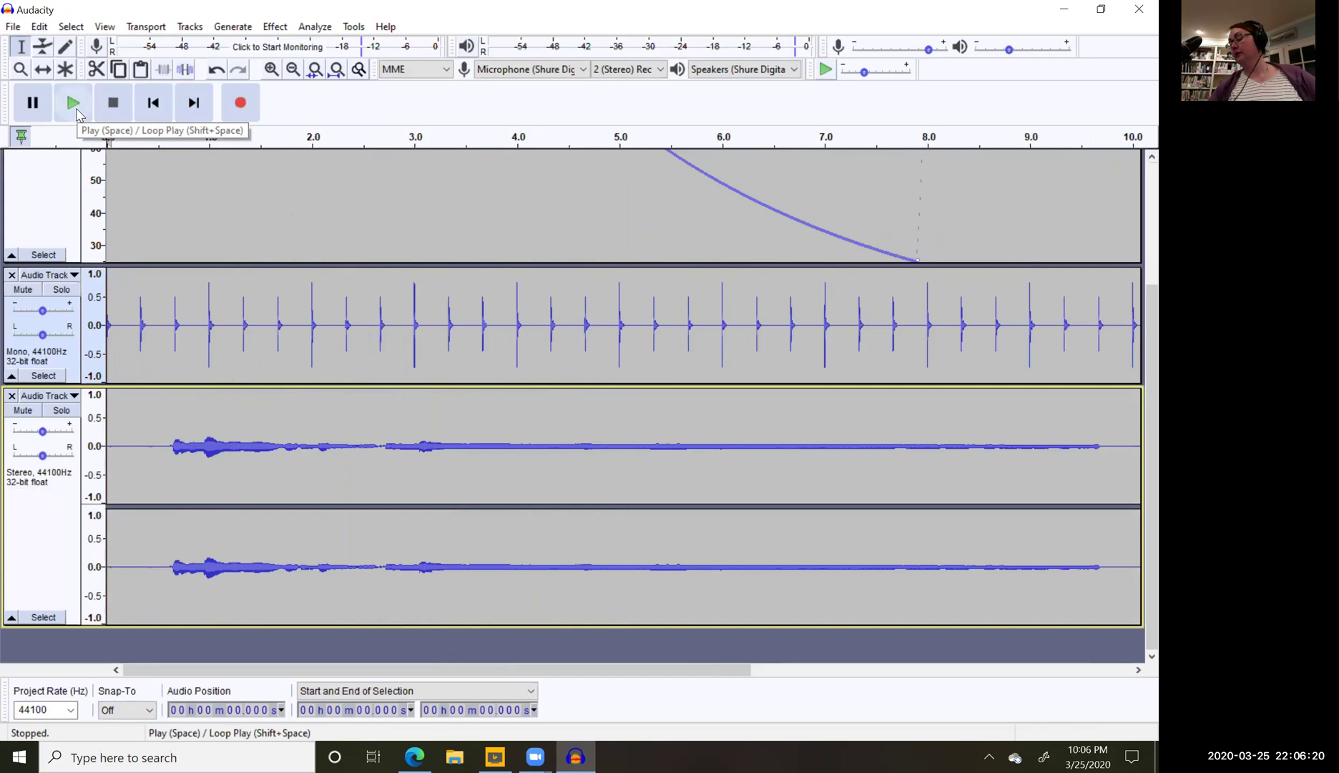
left_click(78, 113)
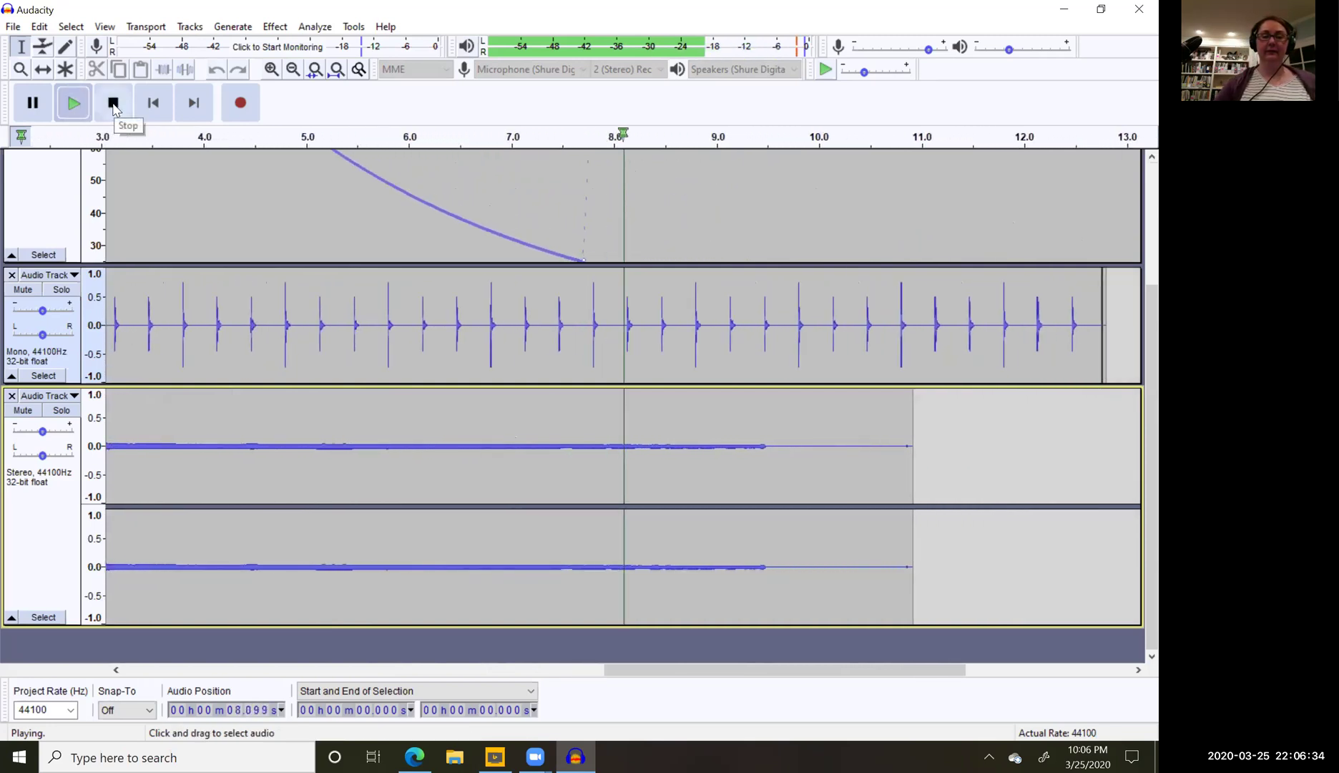
left_click(113, 104)
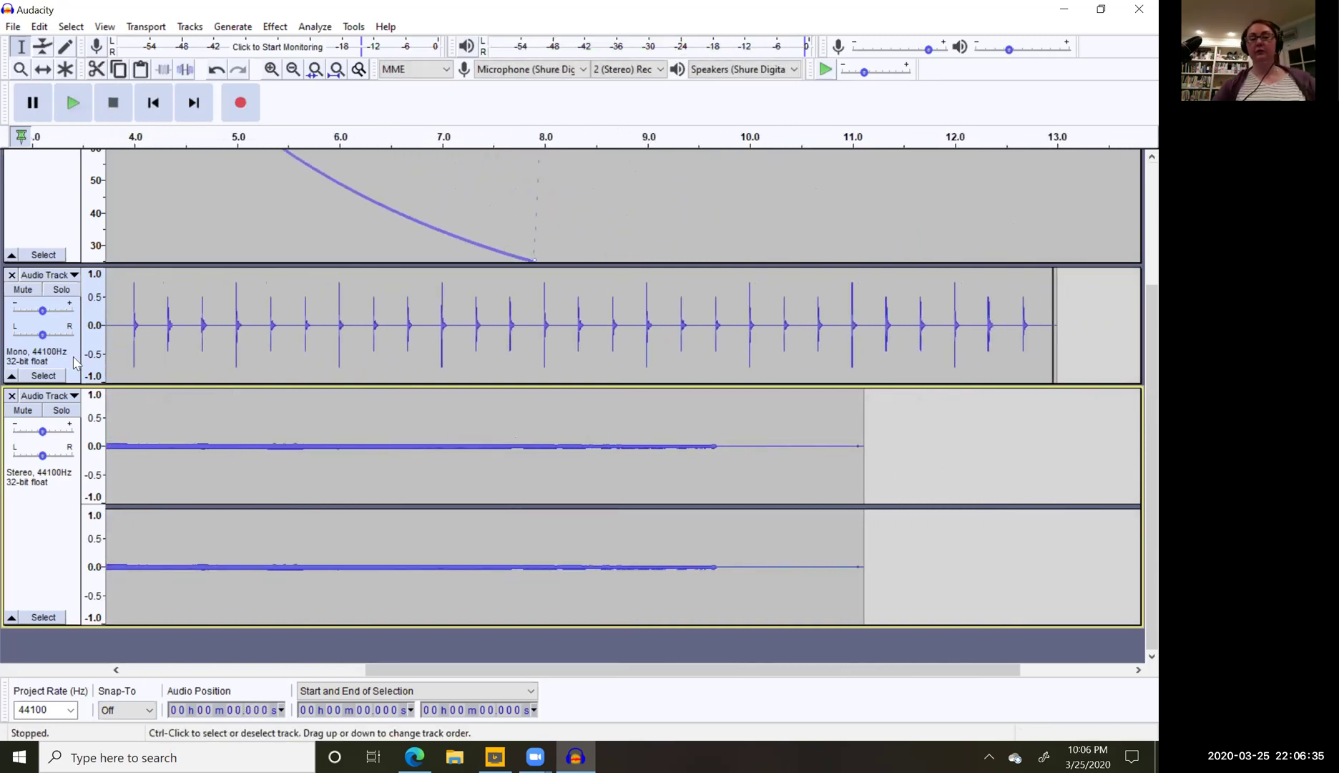
Step: Remove the recorded voice track and choose MP3 export into Desktop > Working file
left_click(11, 398)
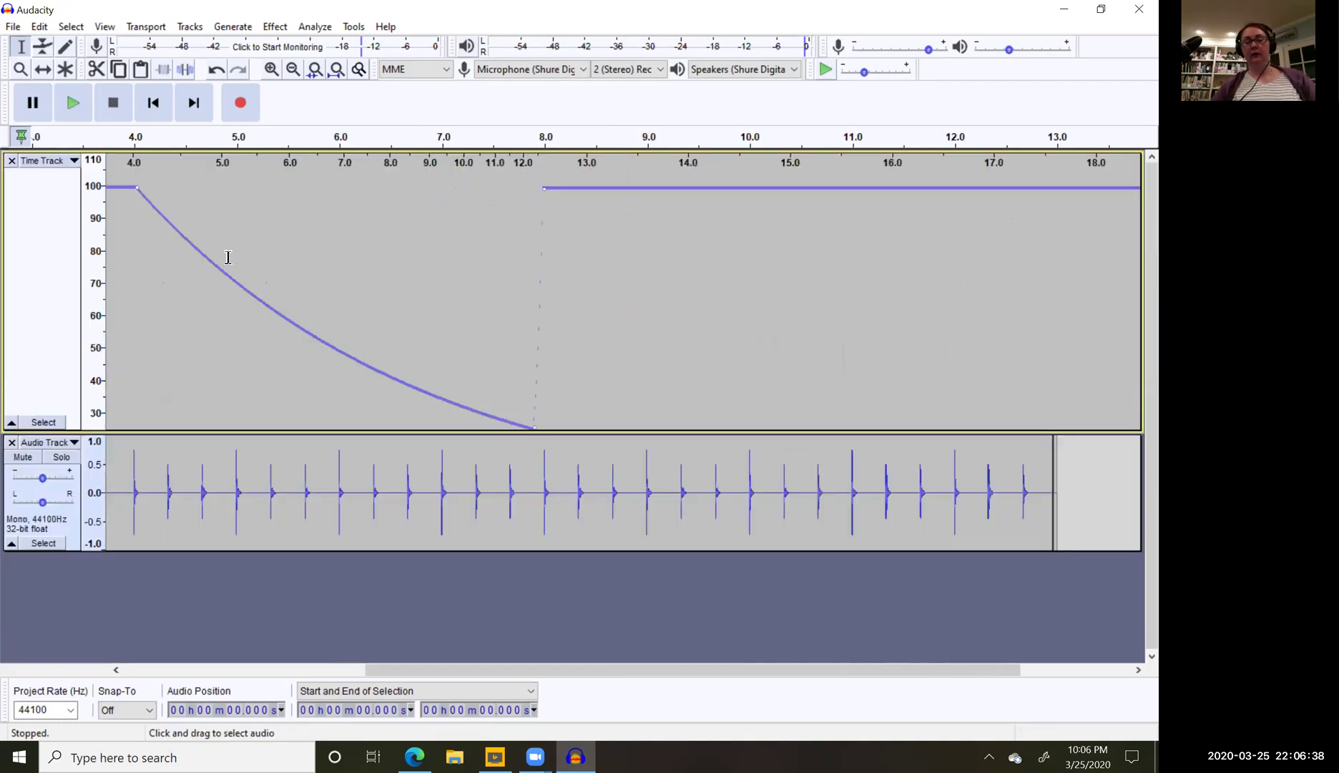
left_click(13, 29)
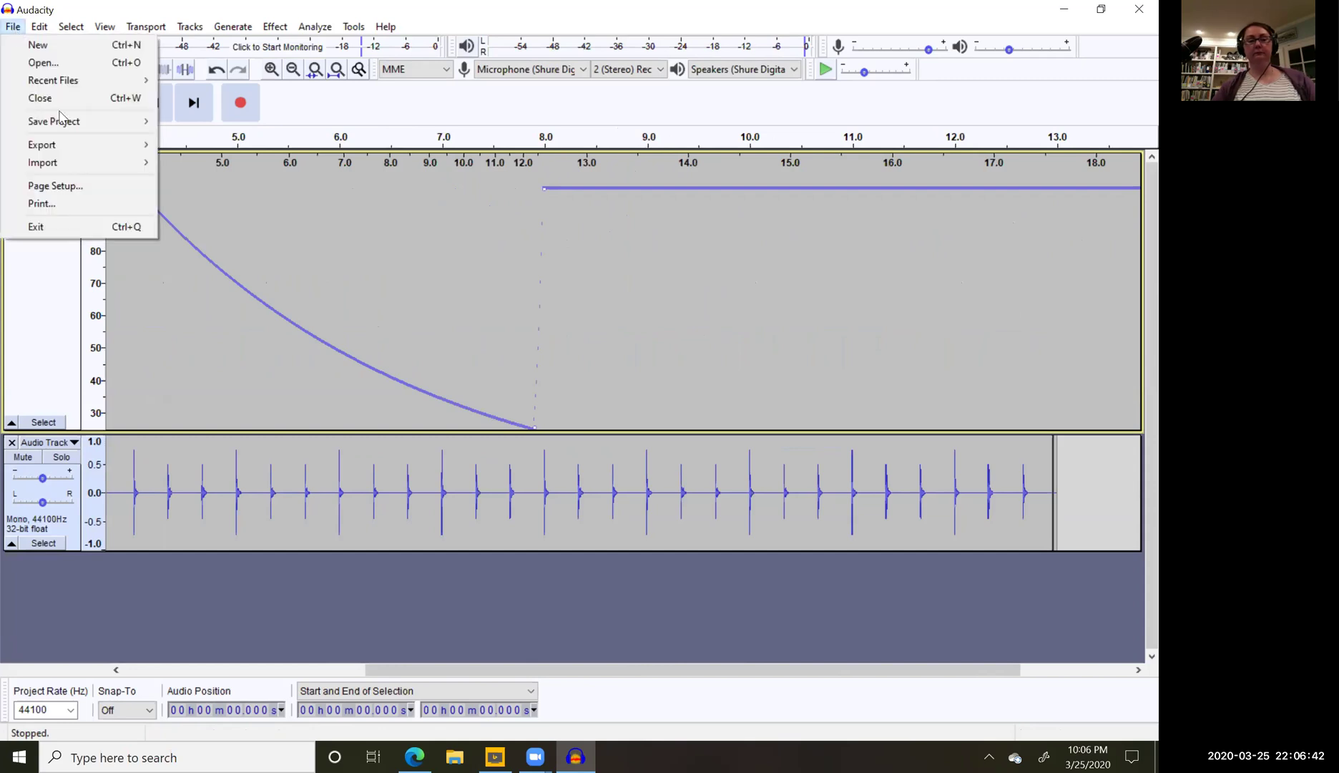
mouse_move(76, 147)
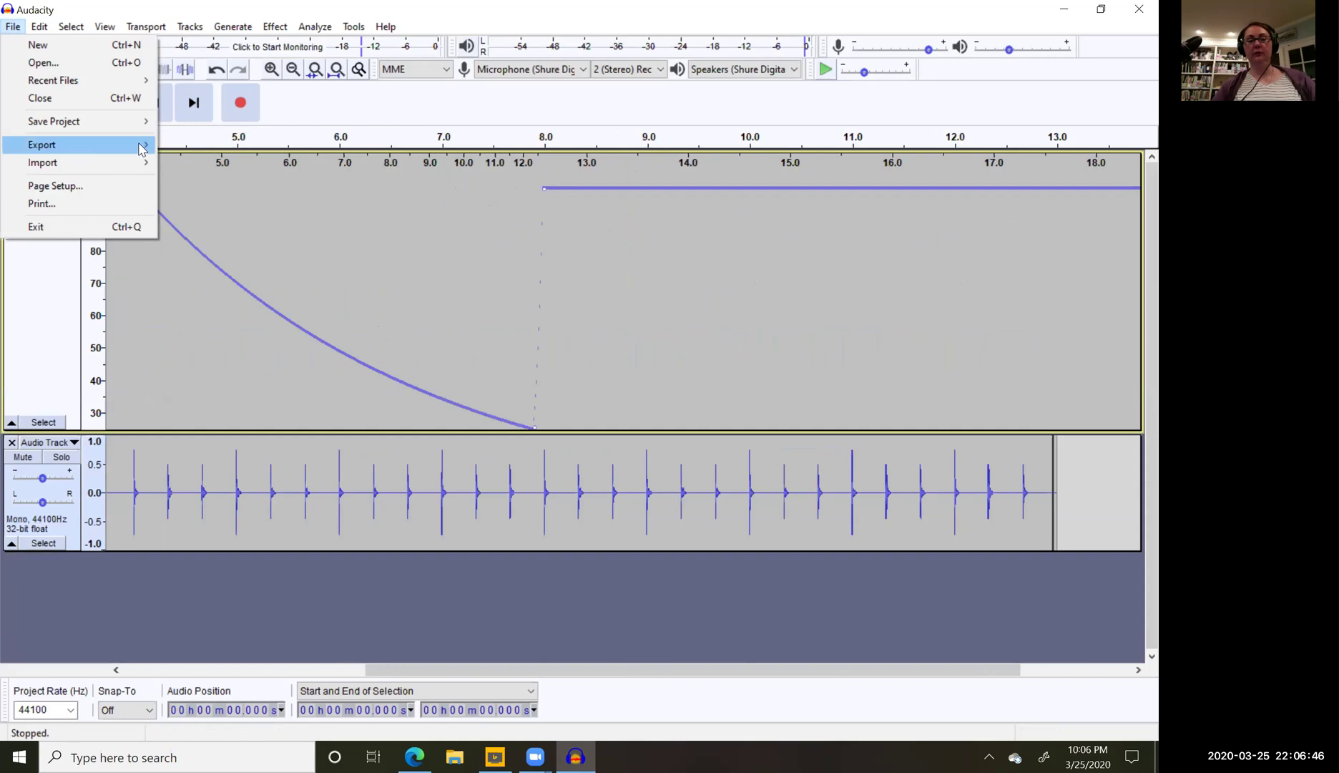
left_click(170, 148)
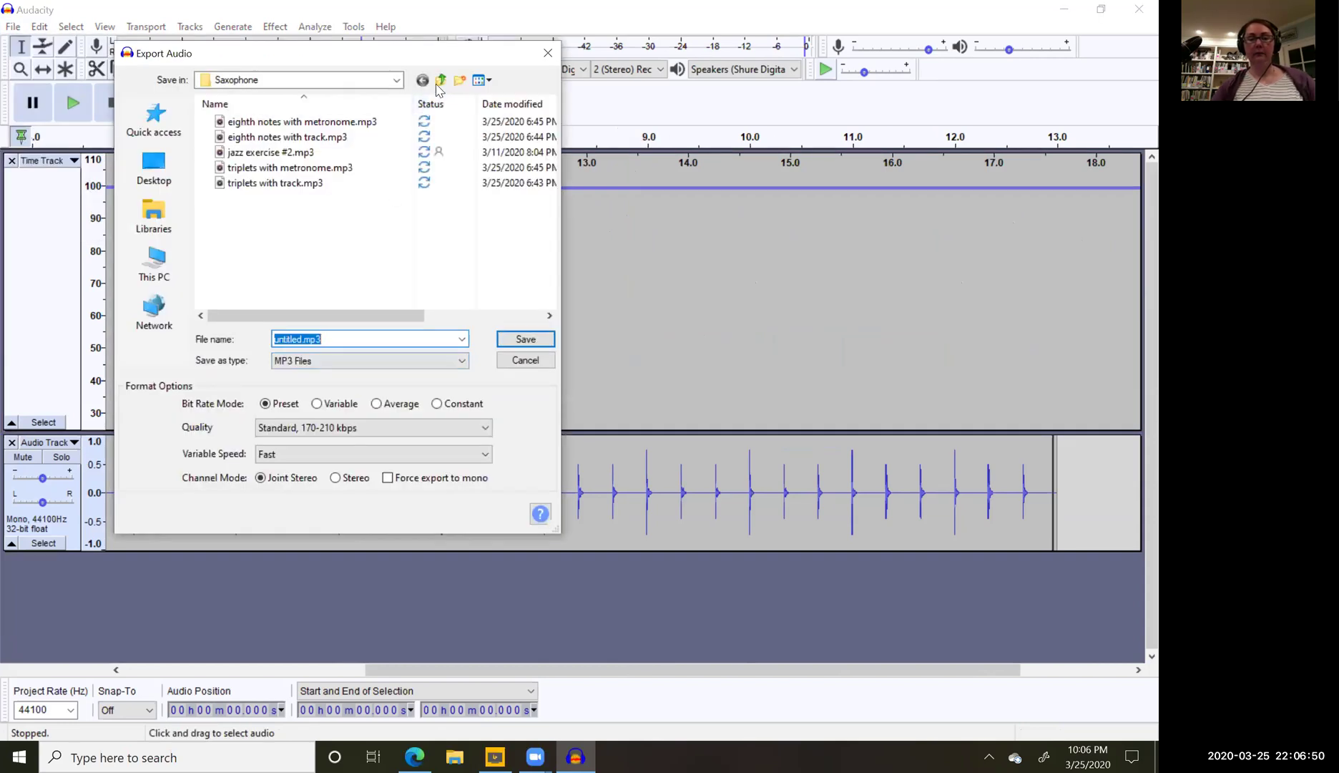
left_click(398, 81)
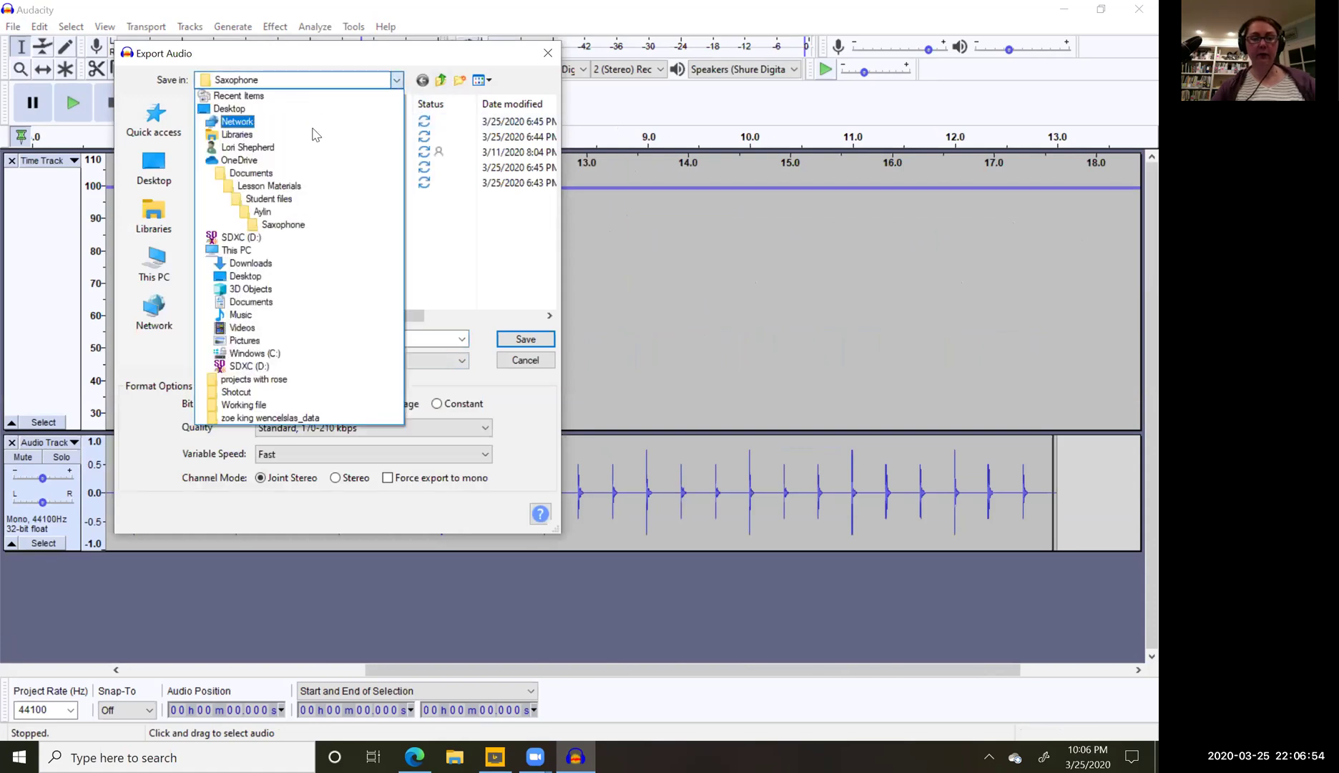
left_click(303, 108)
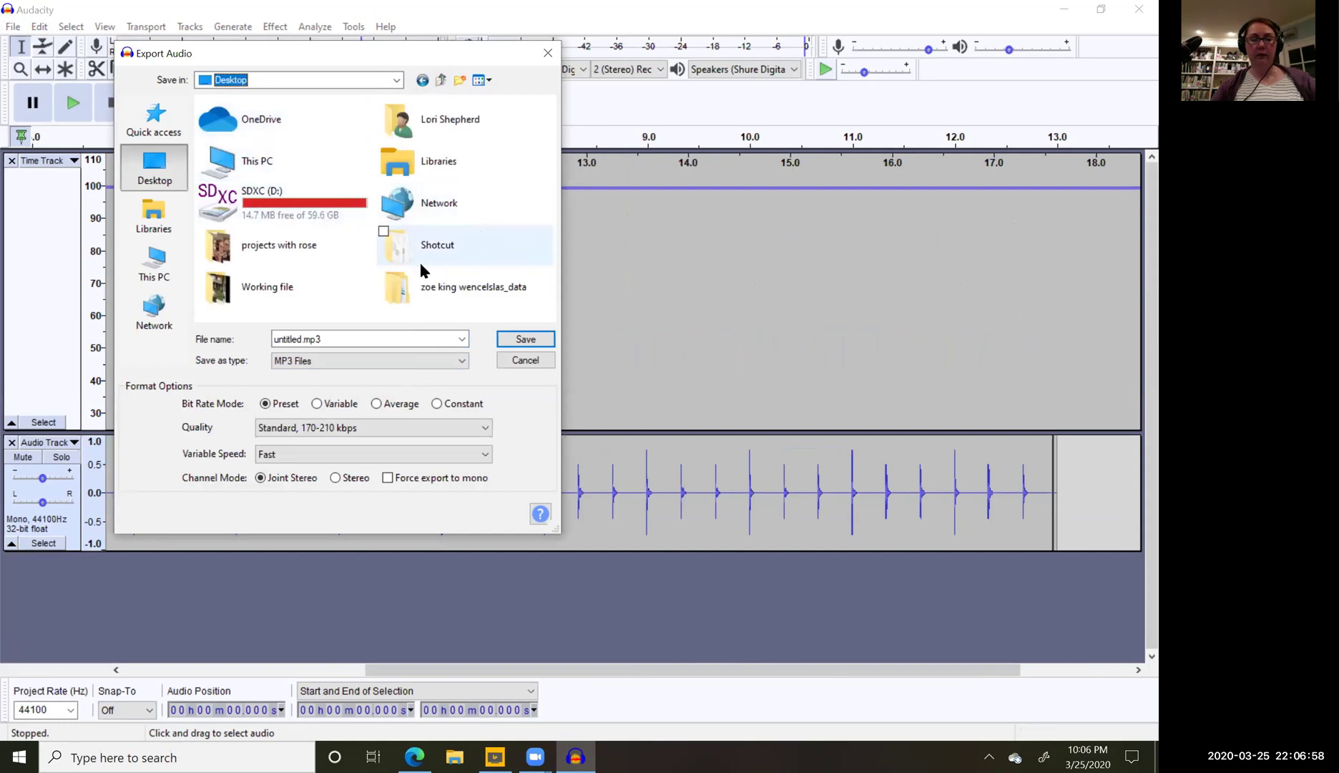
left_click(173, 173)
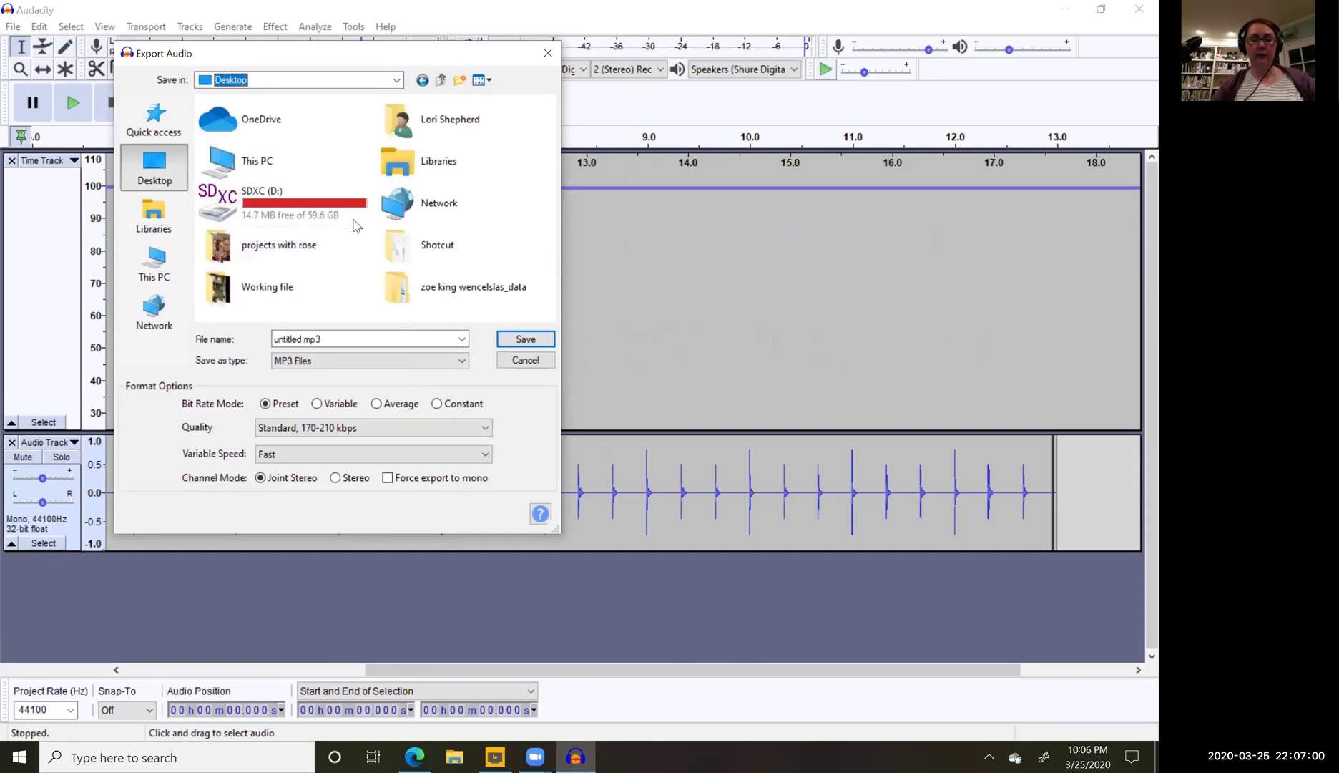
left_click(289, 308)
double_click(290, 307)
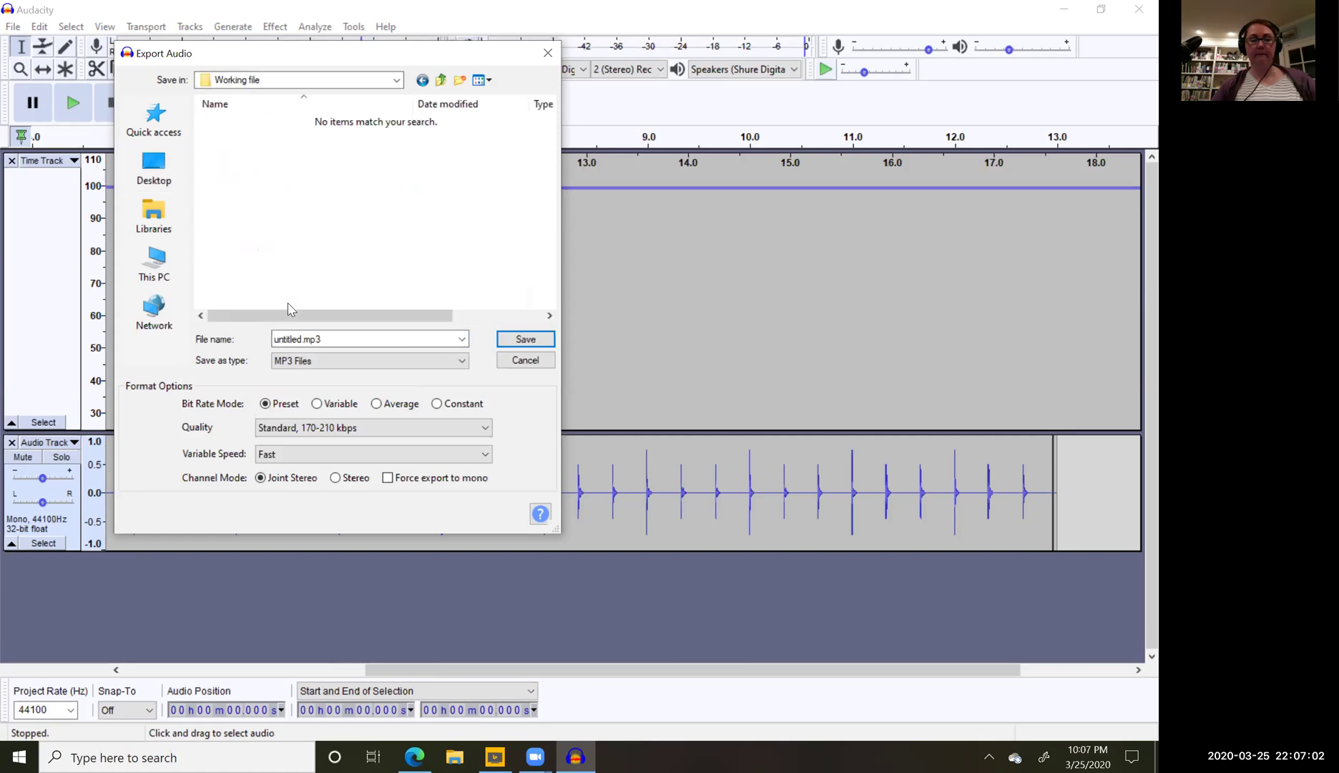
Step: Save the export as 'demo track.mp3', accepting blank metadata tags
double_click(305, 342)
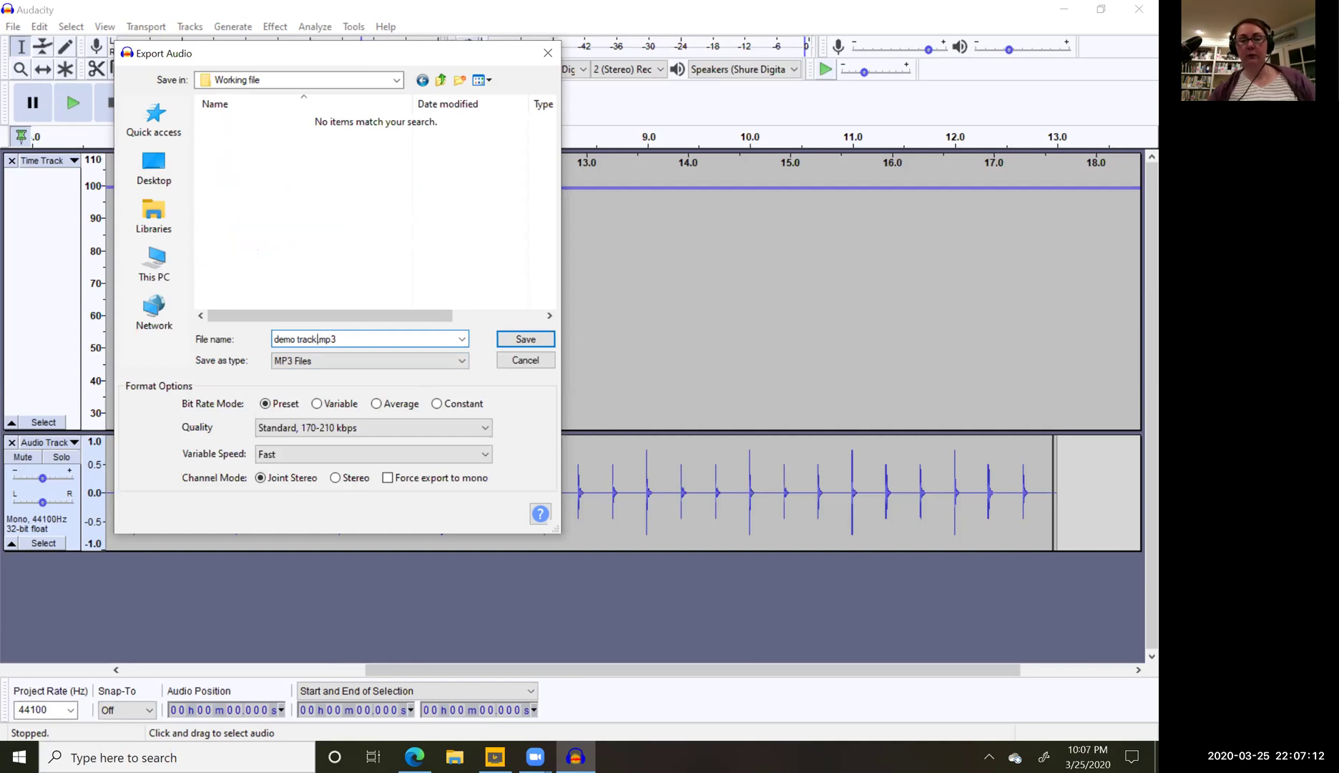
key("Return")
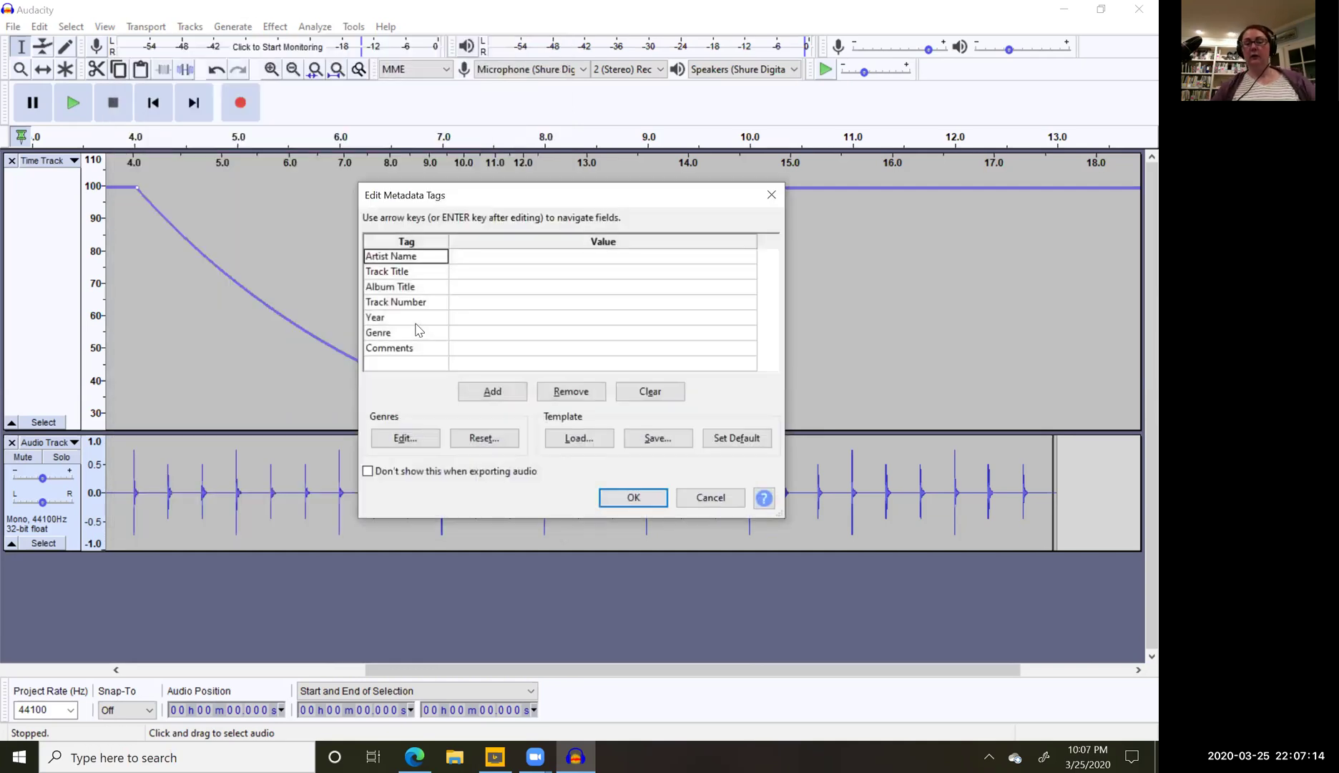
key("Return")
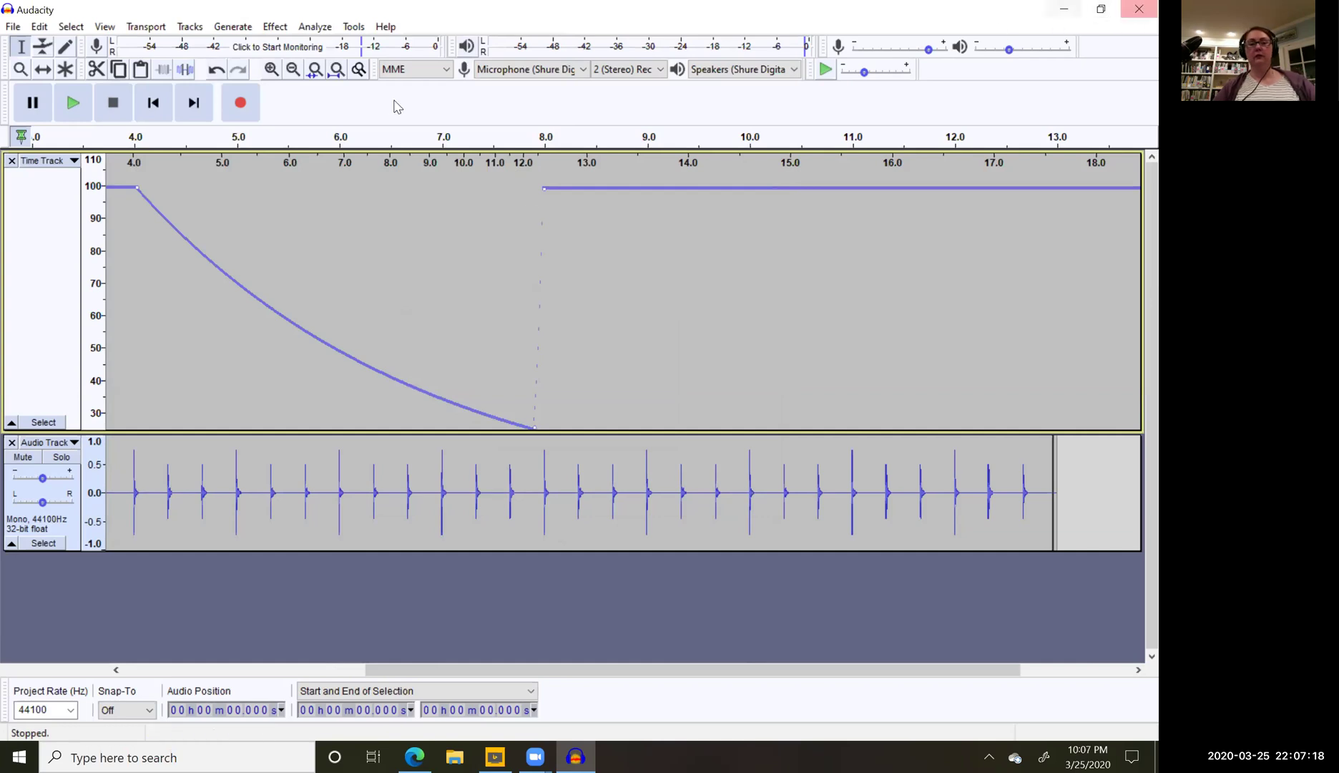
Step: Close the current project without saving changes
left_click(11, 28)
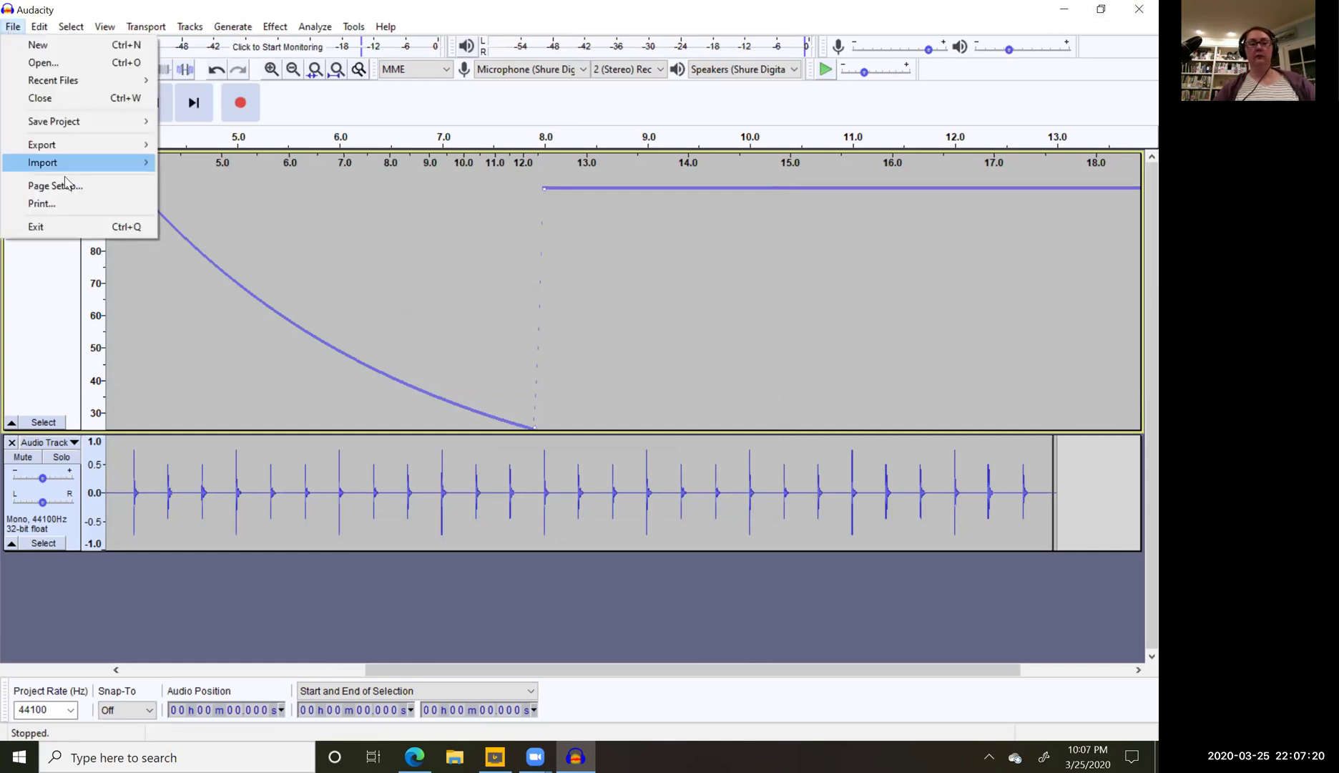
left_click(60, 97)
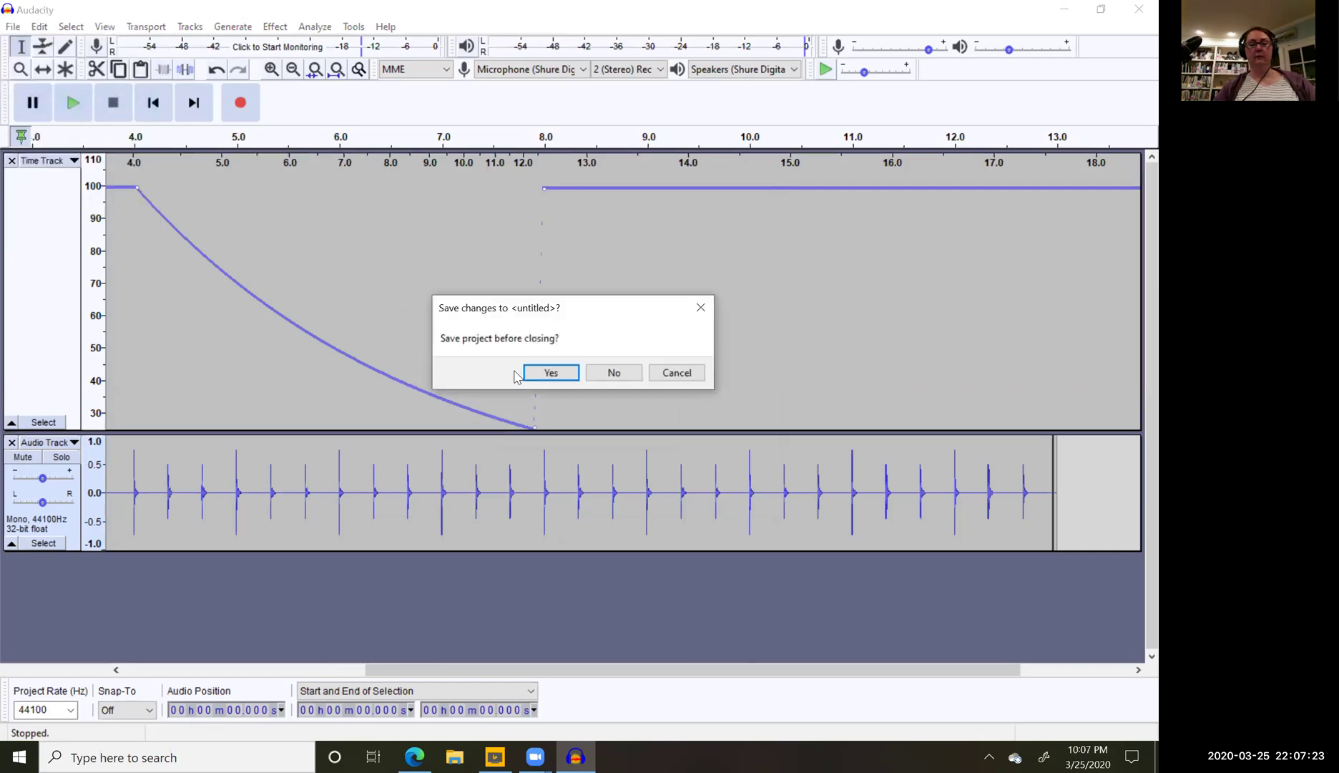
left_click(613, 372)
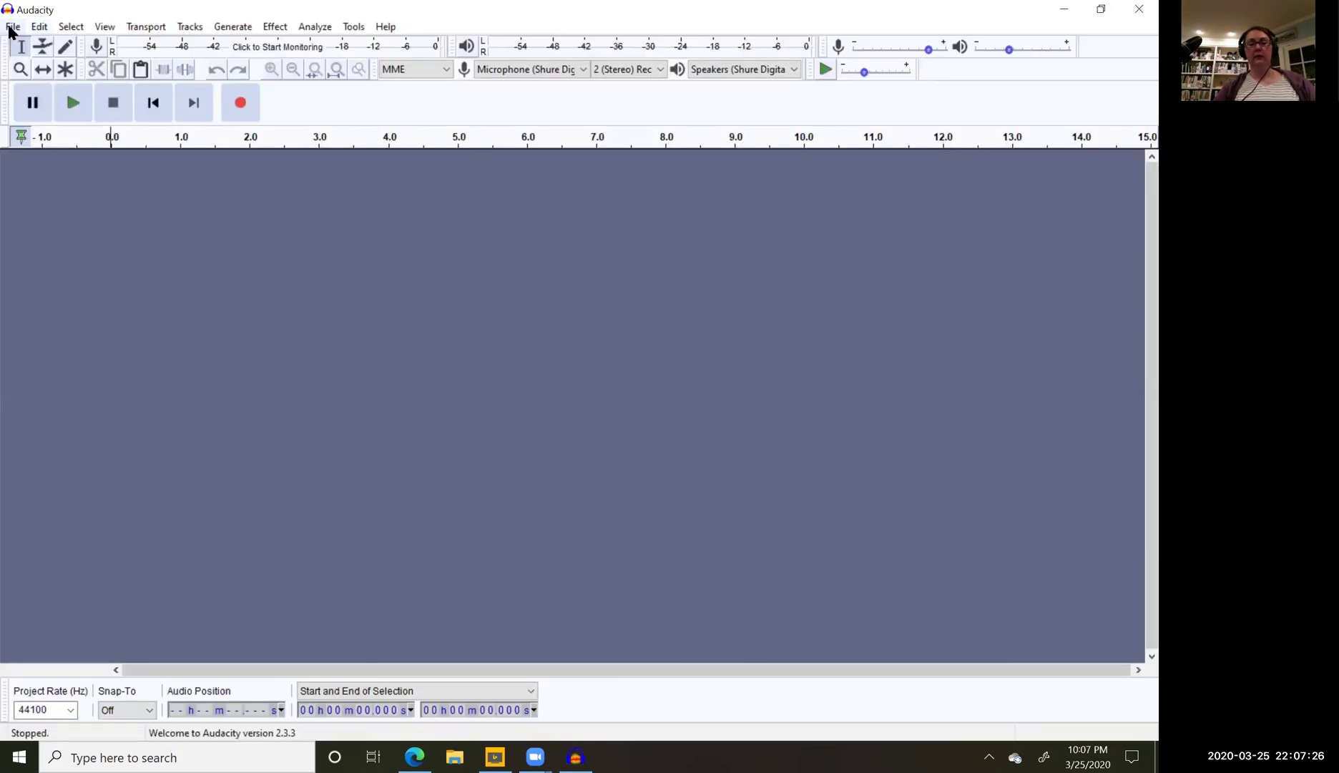
Step: Open demo track.mp3 from the Desktop's Working file folder
left_click(12, 29)
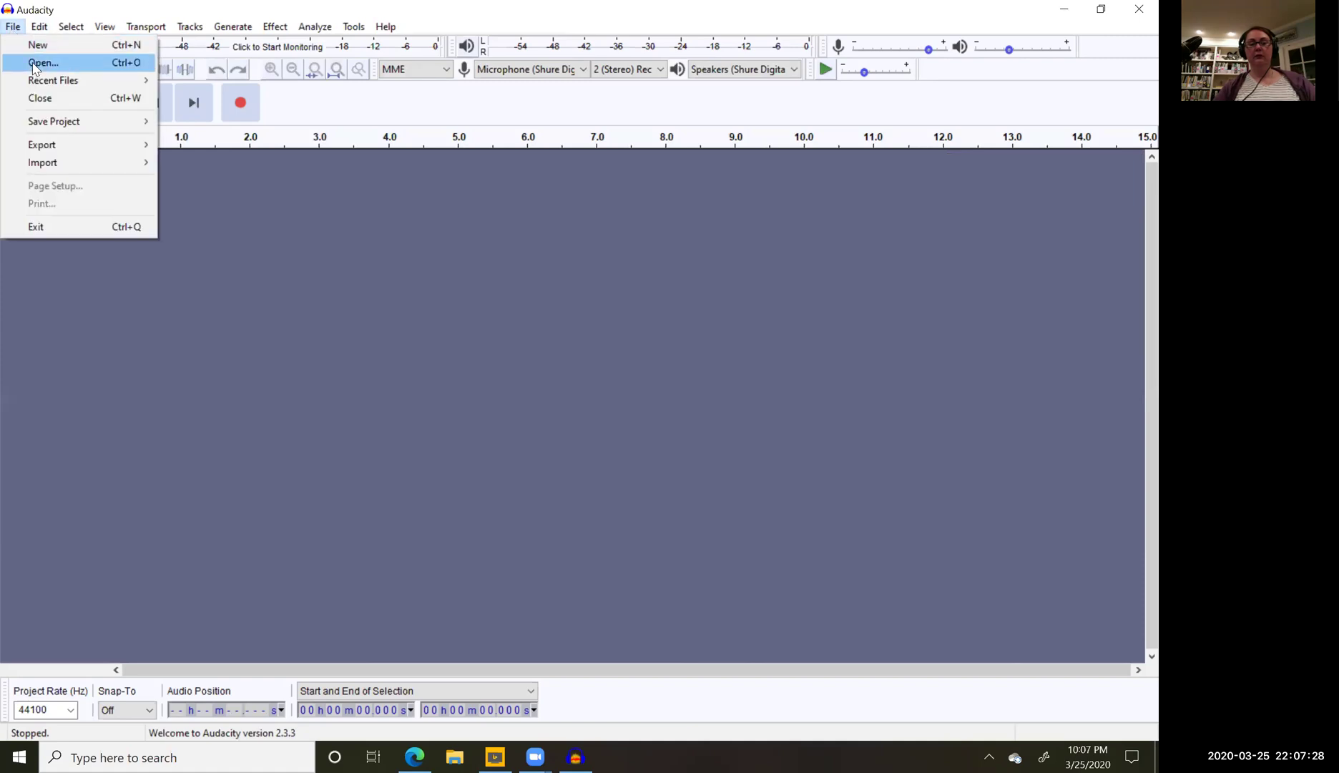
left_click(34, 64)
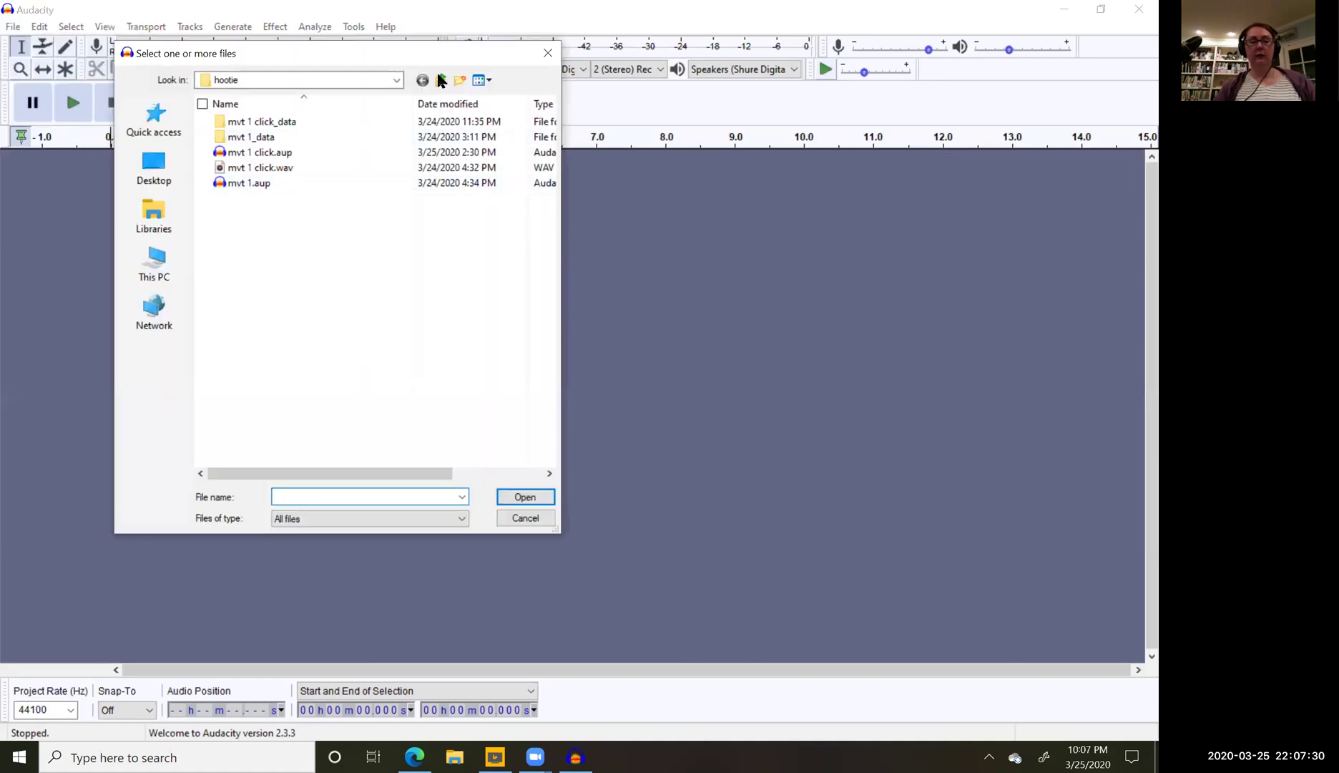
left_click(440, 80)
left_click(441, 80)
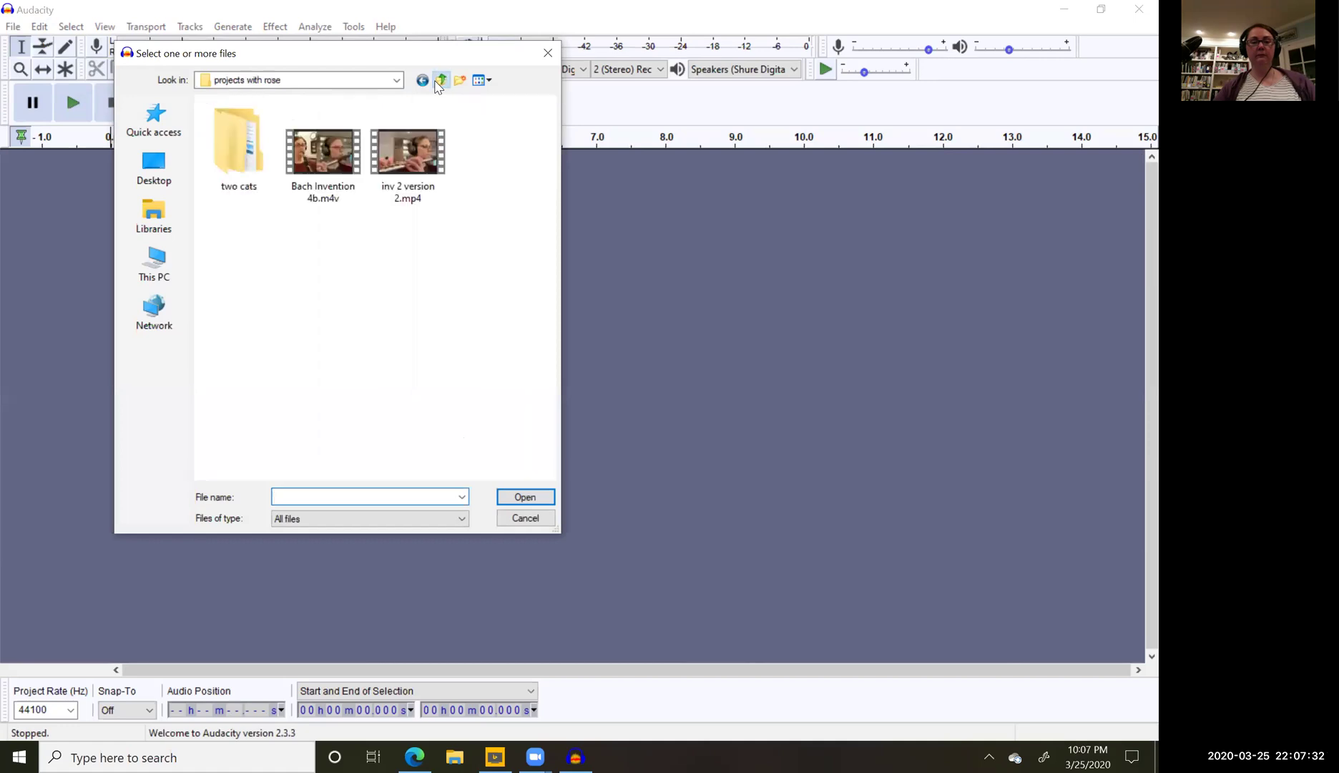
left_click(439, 82)
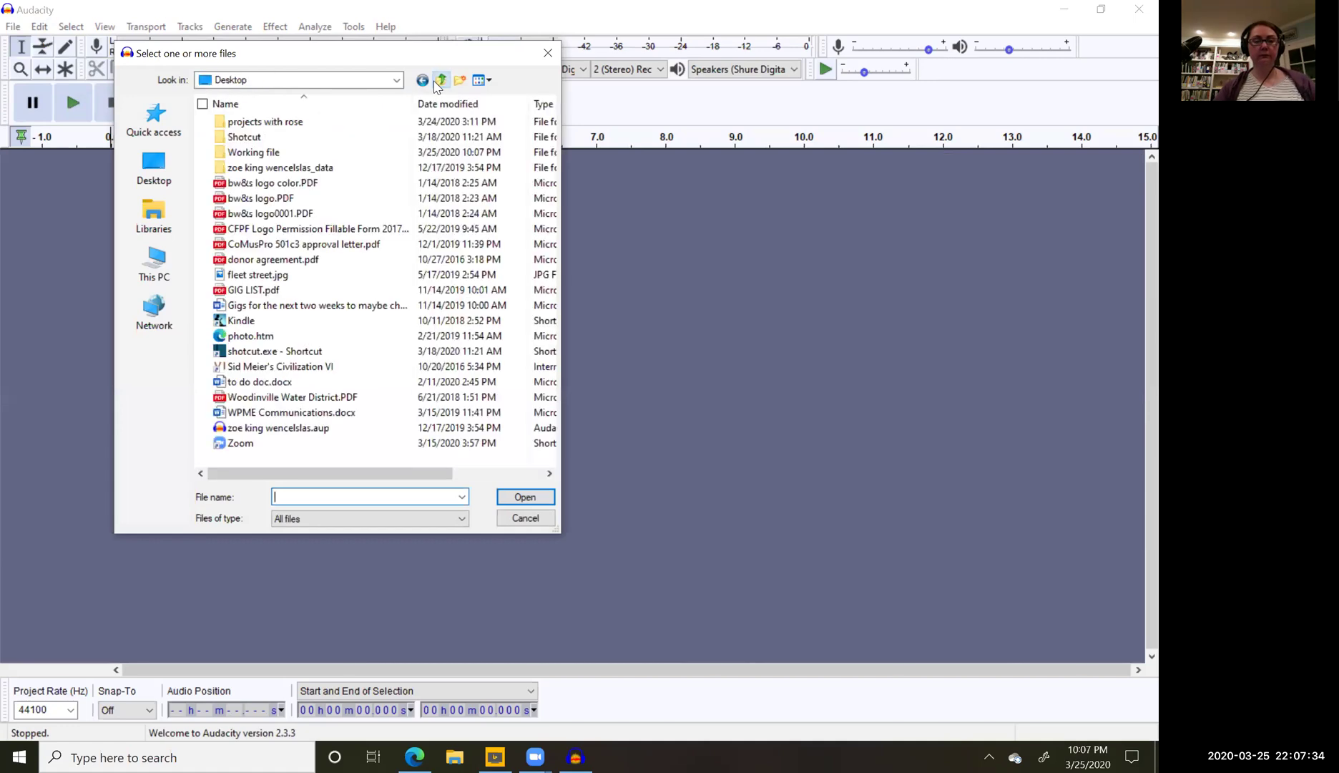
double_click(239, 160)
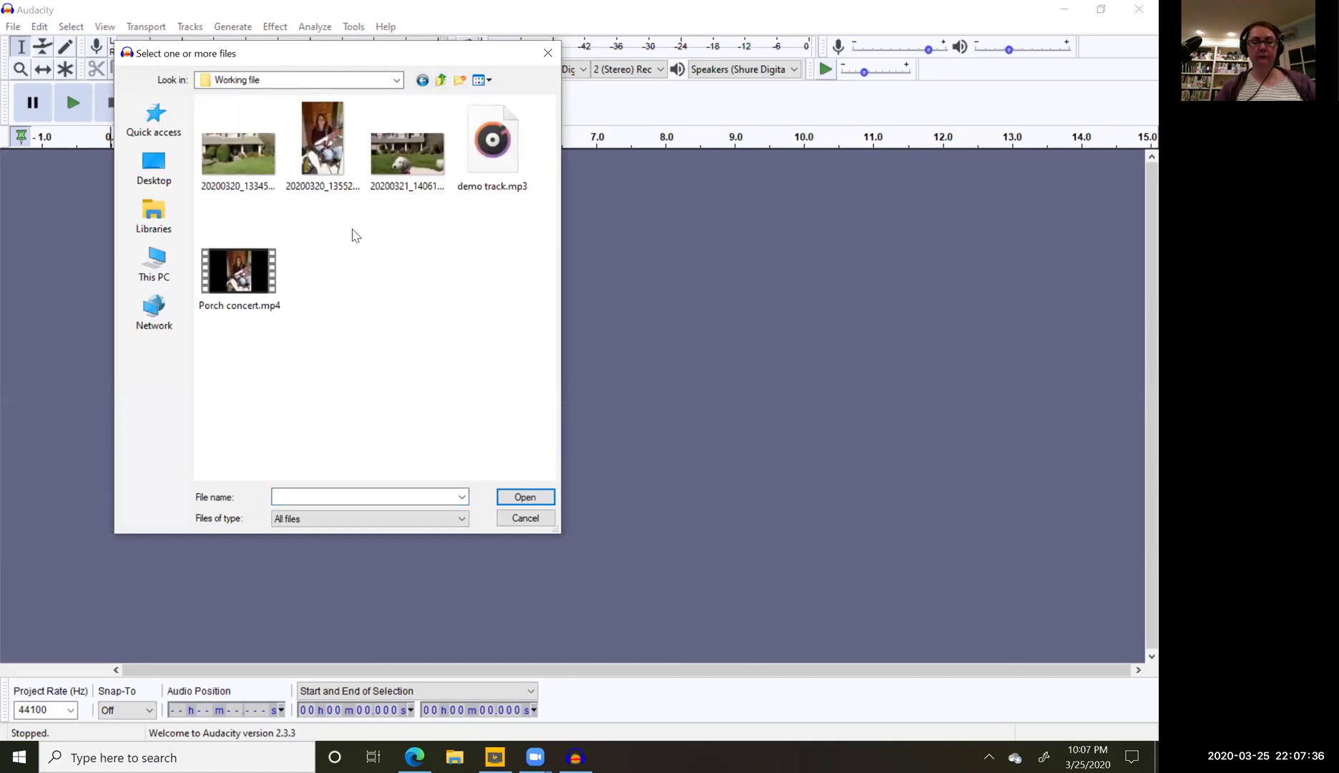
left_click(499, 156)
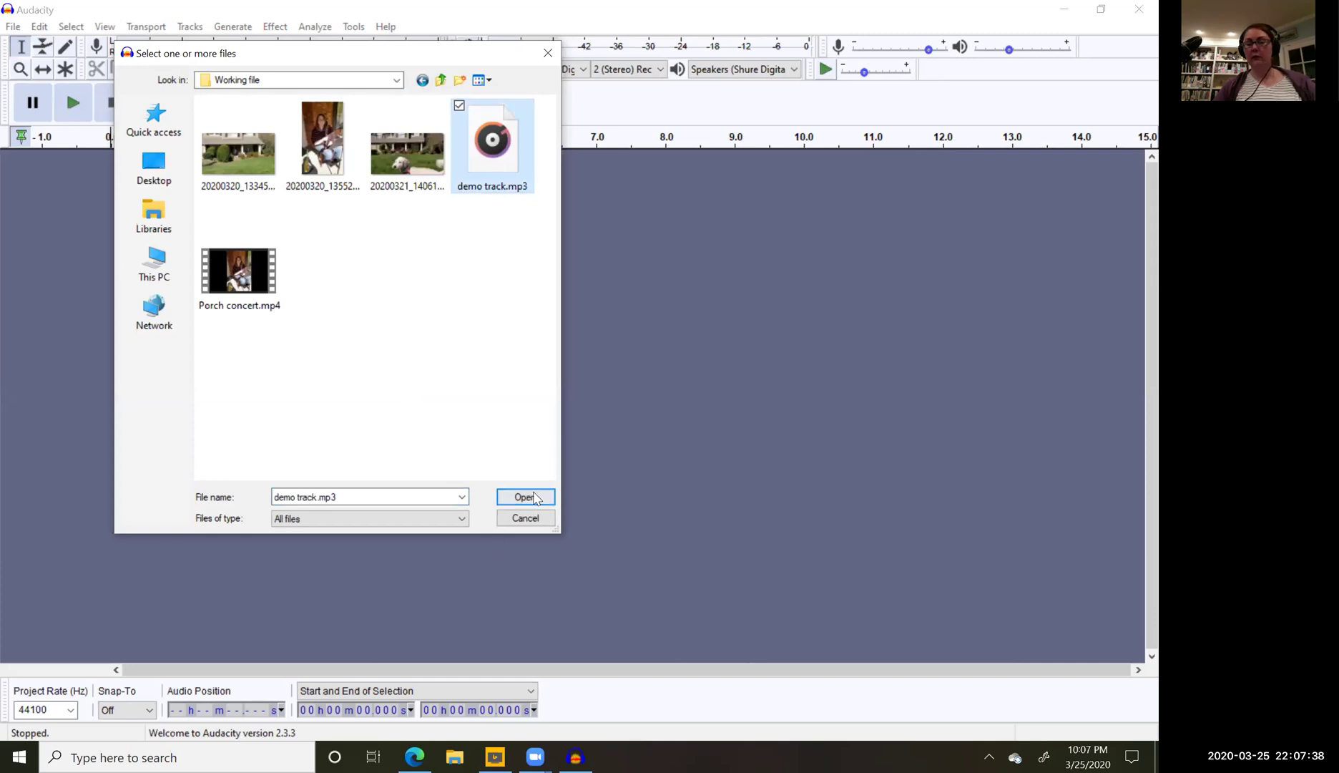
left_click(525, 498)
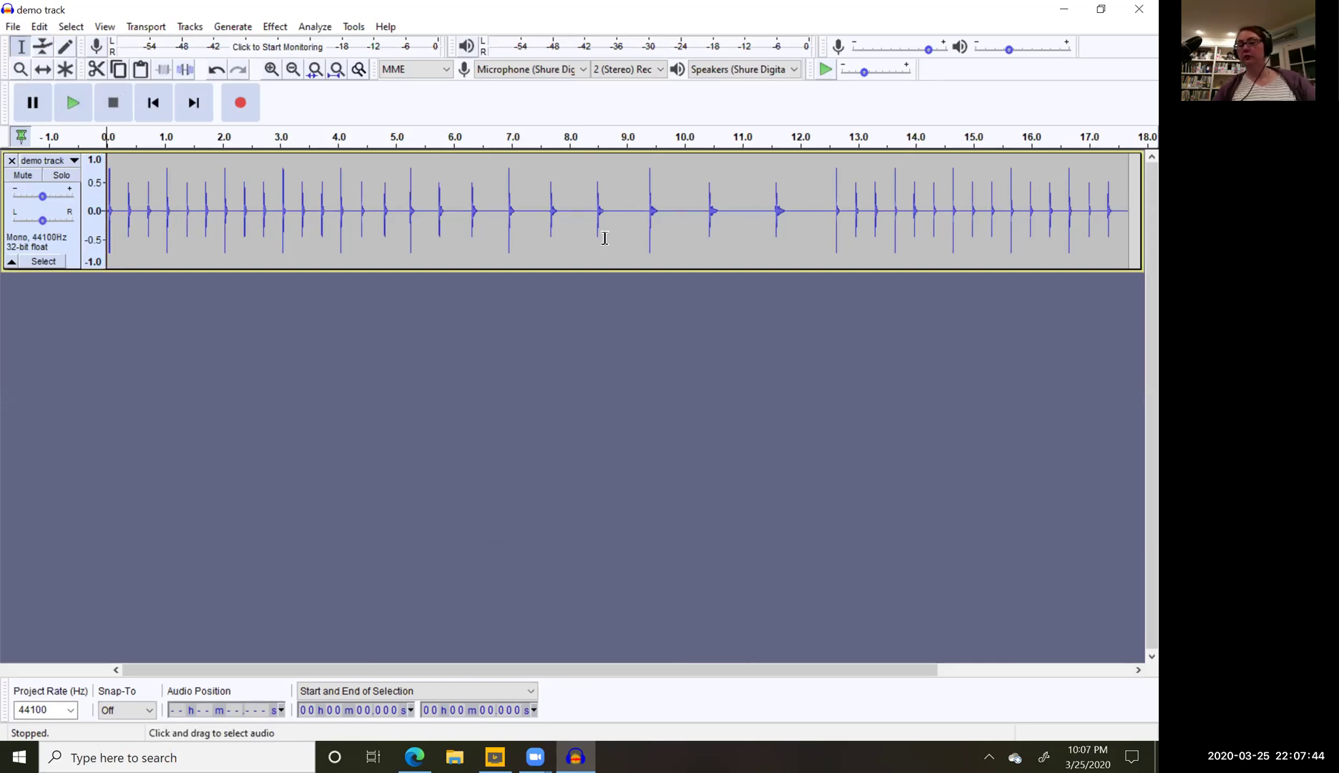
Step: Play back demo track, stop, then start recording a new stereo track alongside it
left_click(75, 104)
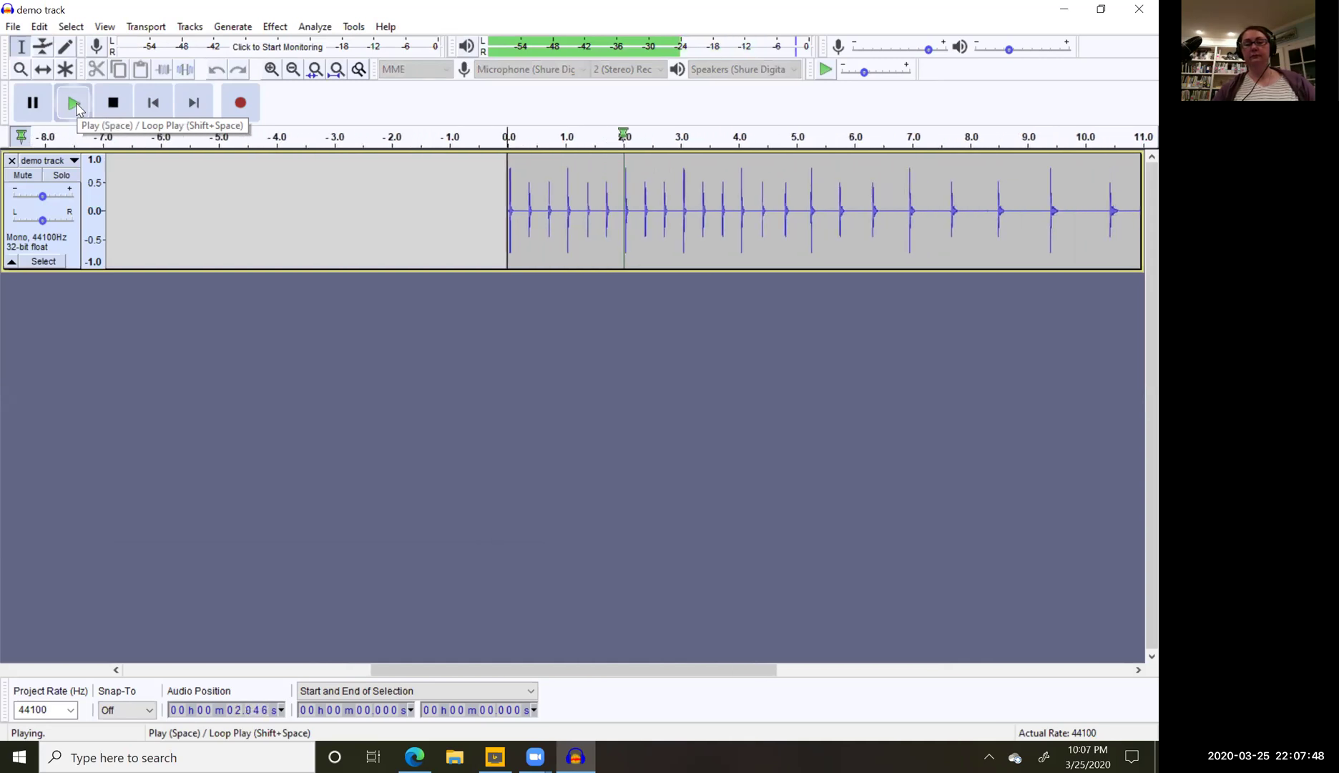
left_click(113, 102)
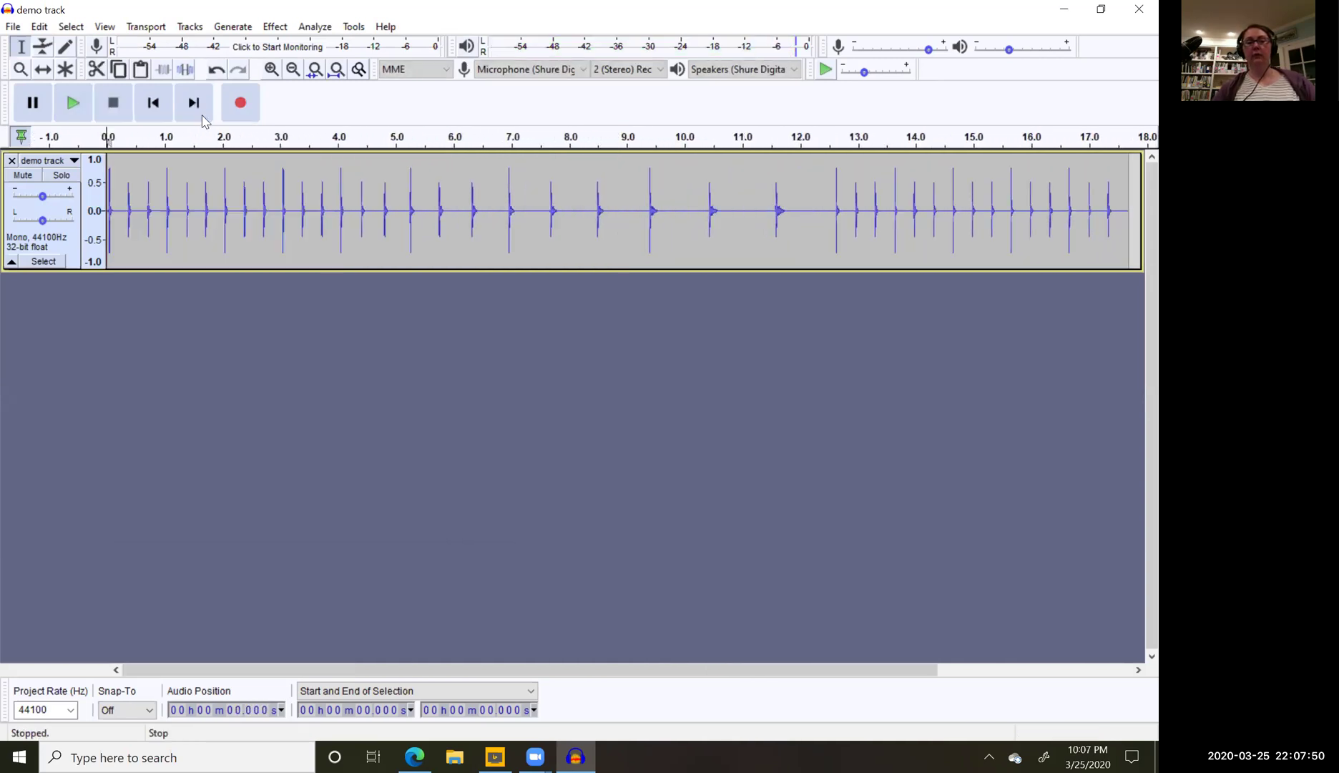
left_click(240, 104)
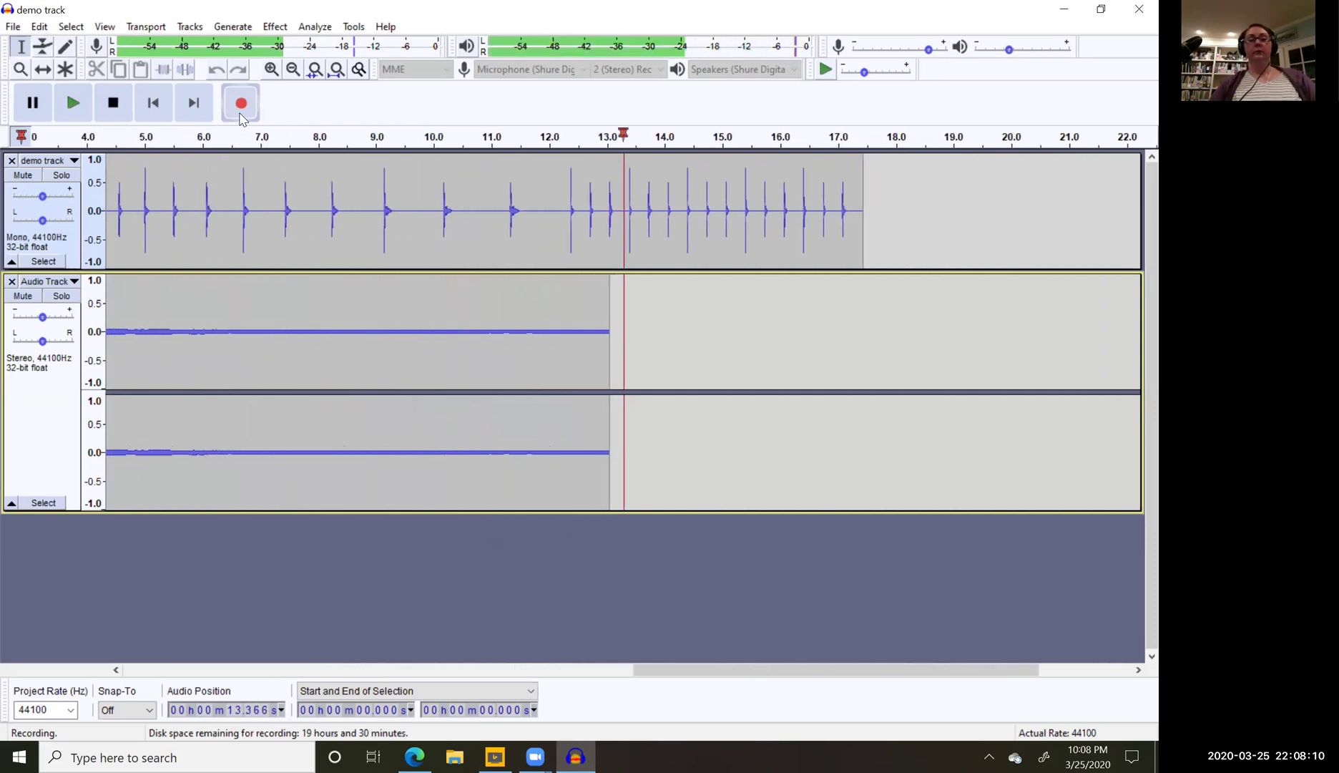
left_click(112, 102)
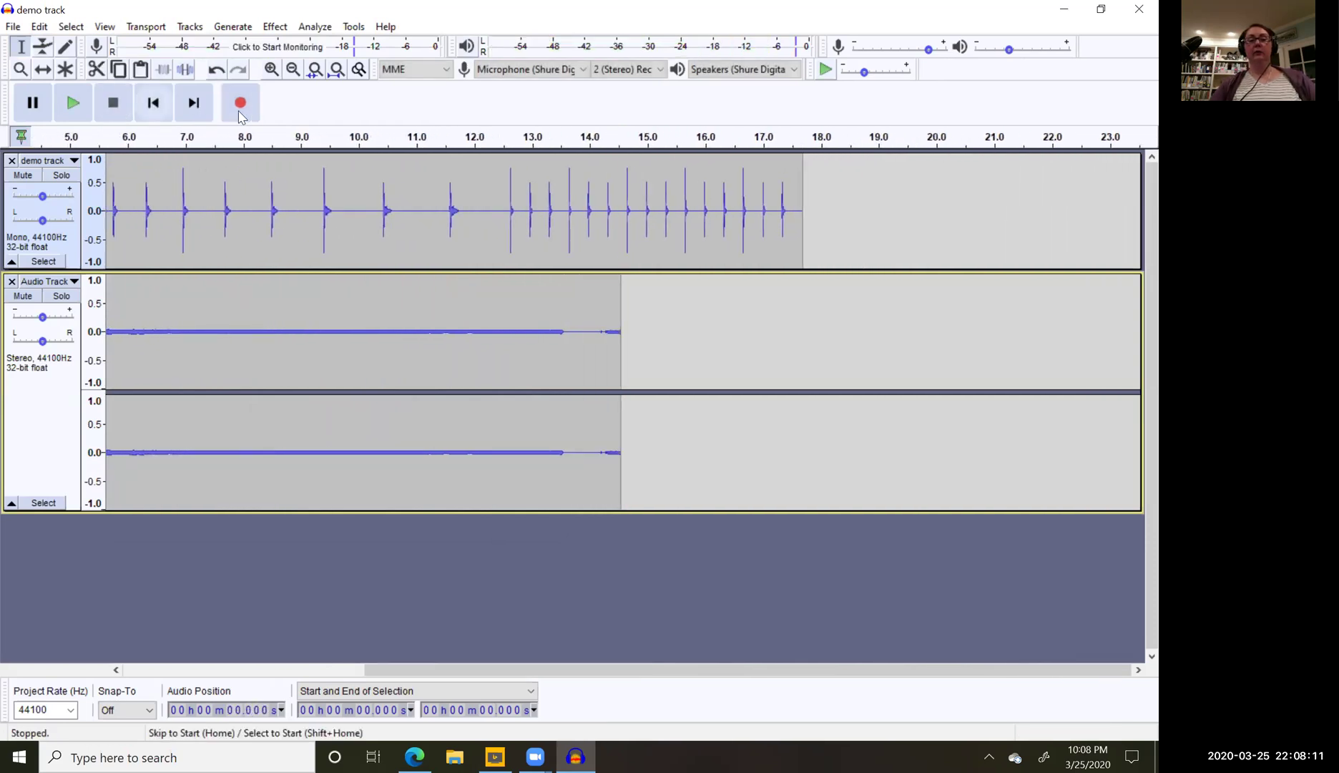
left_click(65, 106)
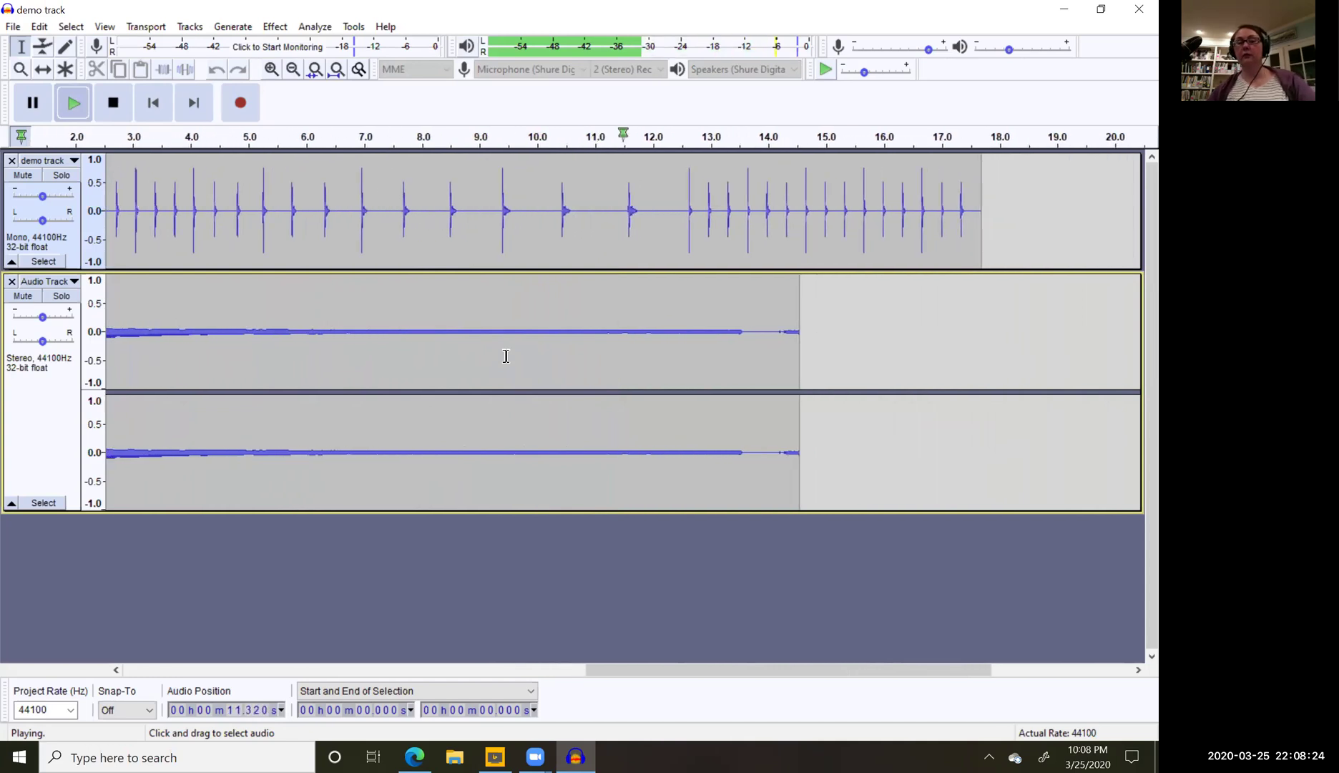
left_click(116, 113)
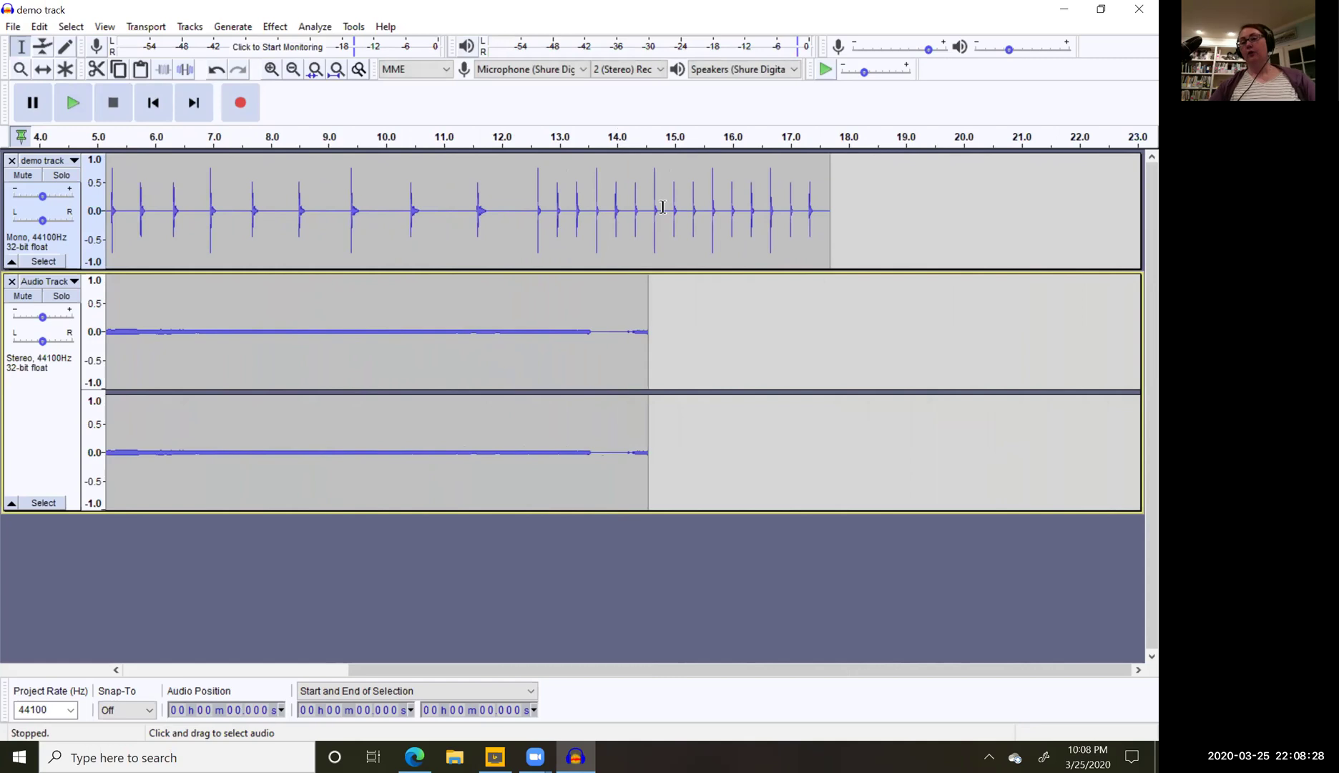